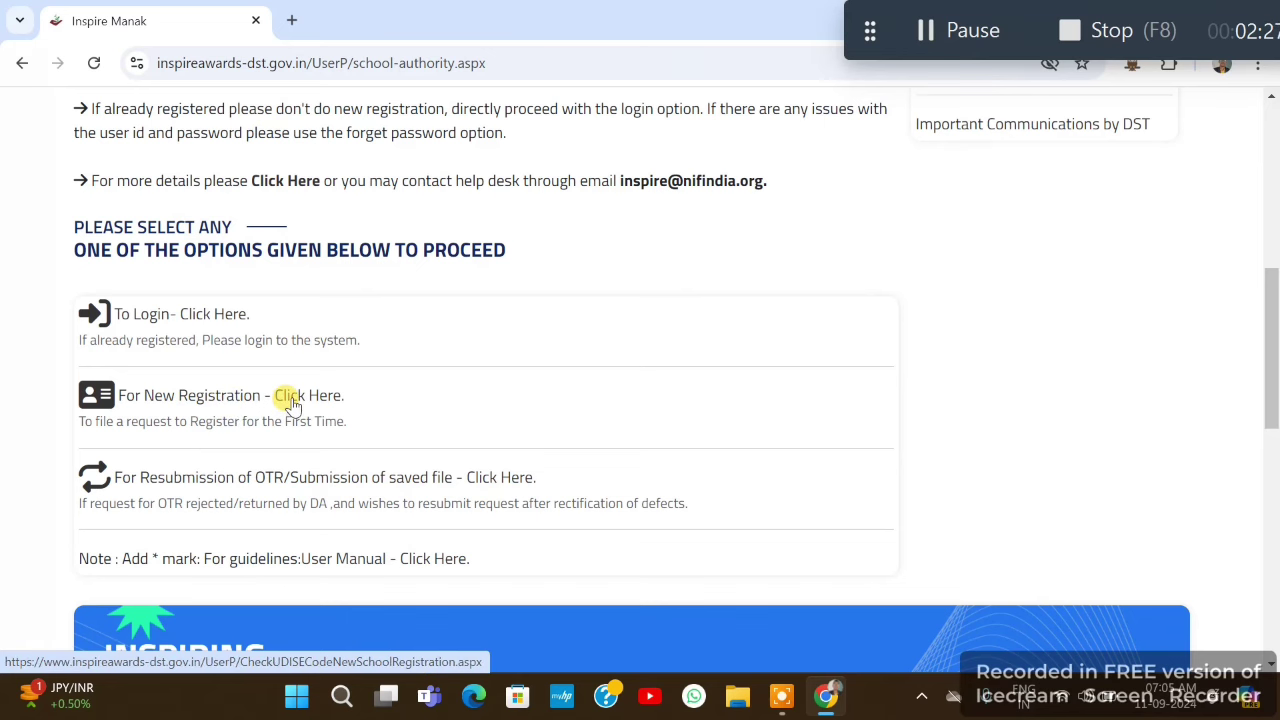
- Start a new school authority registration and submit the school's 11-digit U-DISE code for checking
{"action": "left_click", "coordinate": [289, 400]}
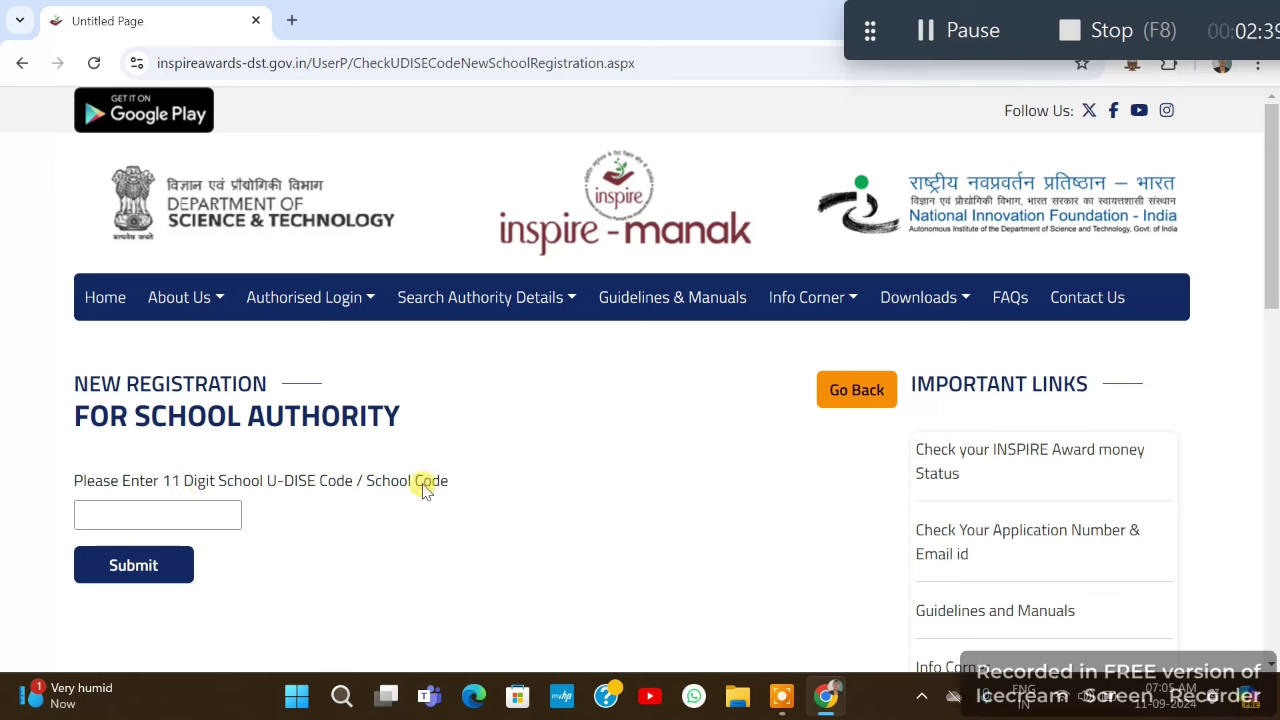
{"action": "left_click", "coordinate": [192, 512]}
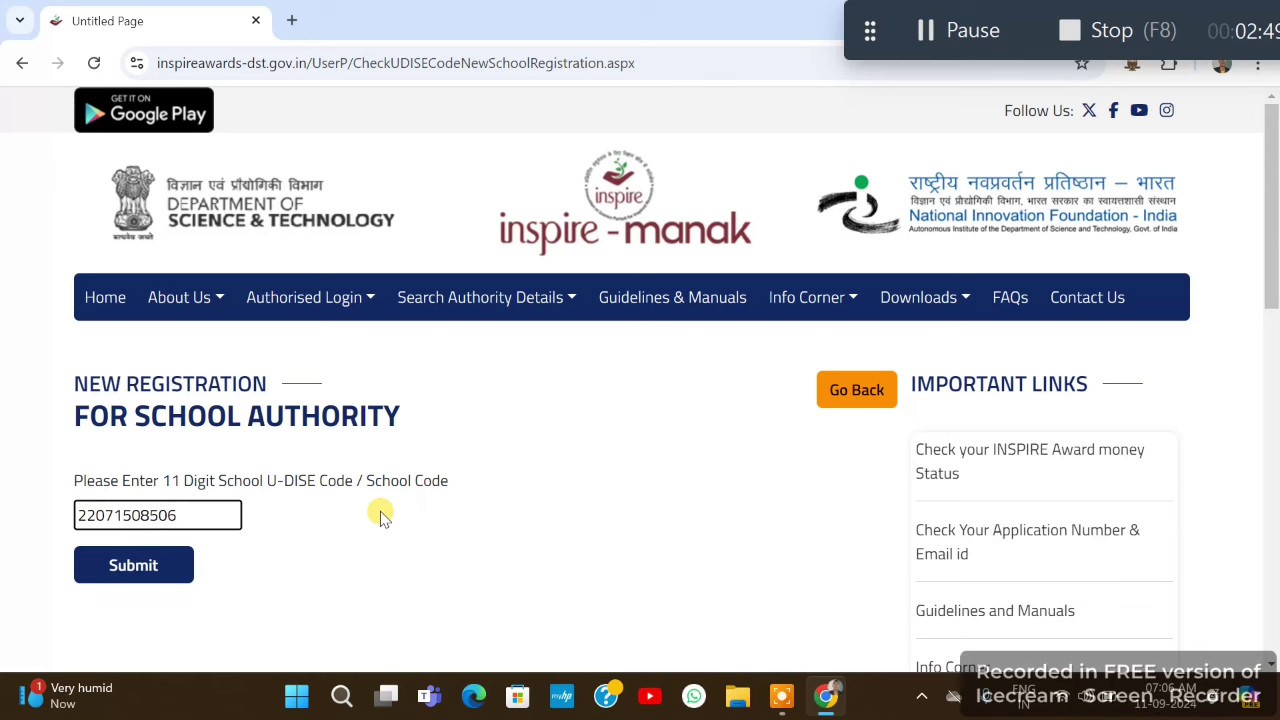
{"action": "left_click", "coordinate": [133, 570]}
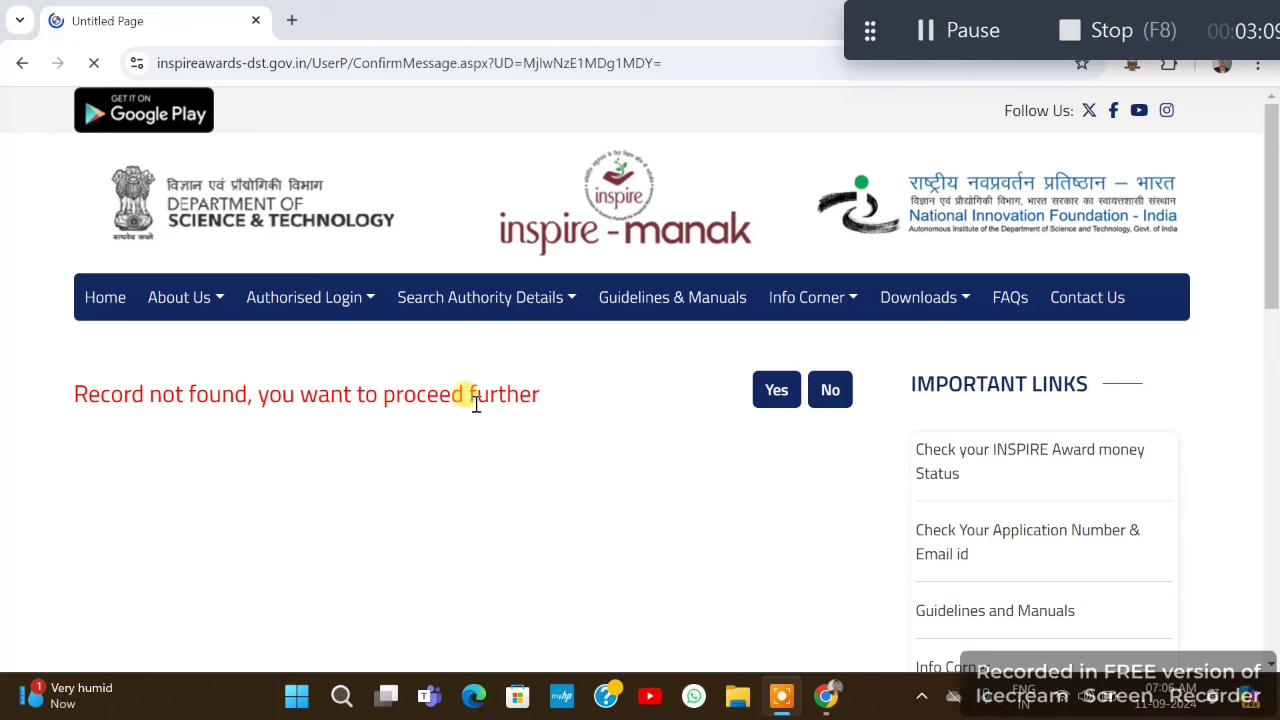
- Proceed with registration despite no record, and scroll to the Particulars of School section
{"action": "left_click", "coordinate": [778, 393]}
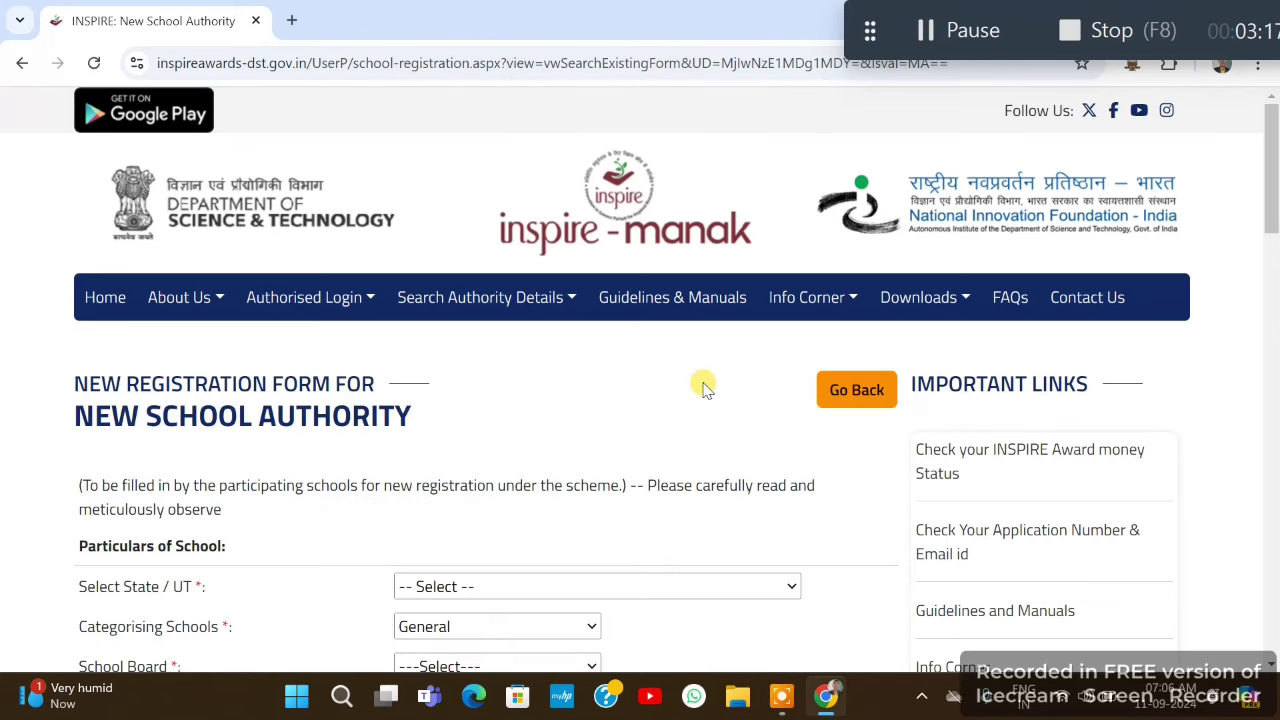
{"action": "scroll", "coordinate": [703, 388], "scroll_direction": "down", "scroll_amount": 1}
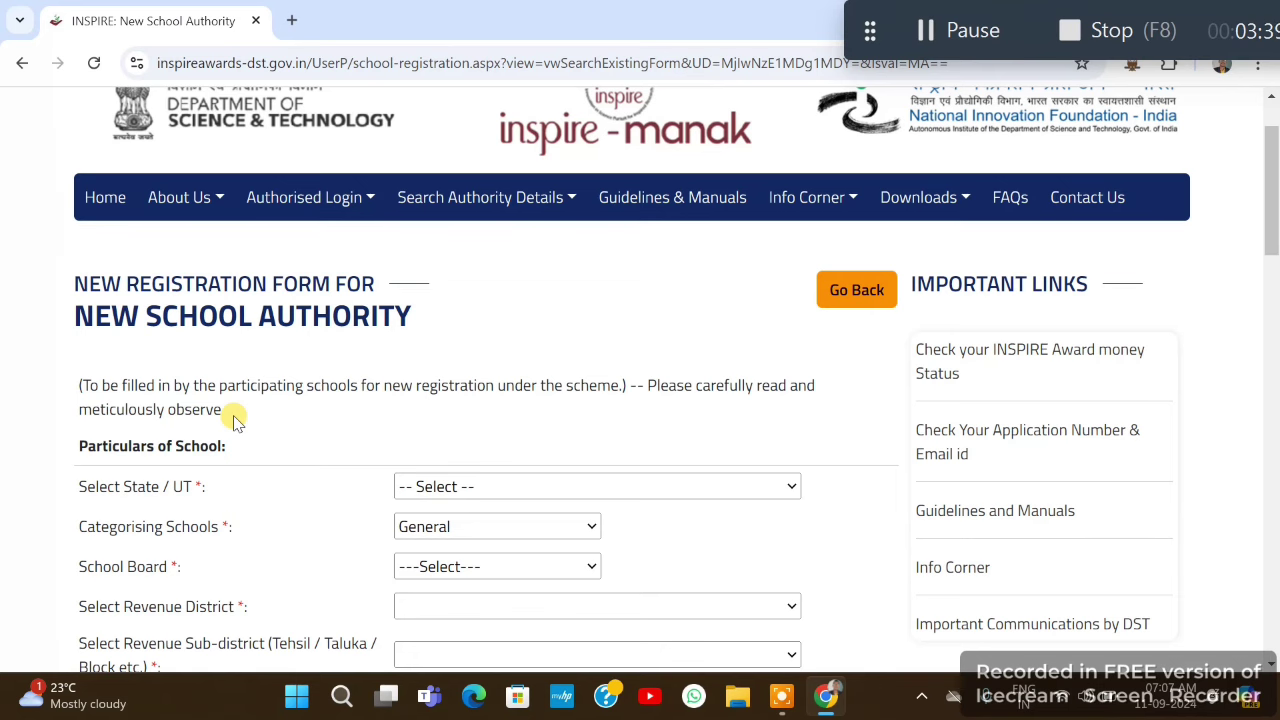
{"action": "scroll", "coordinate": [297, 431], "scroll_direction": "down", "scroll_amount": 1}
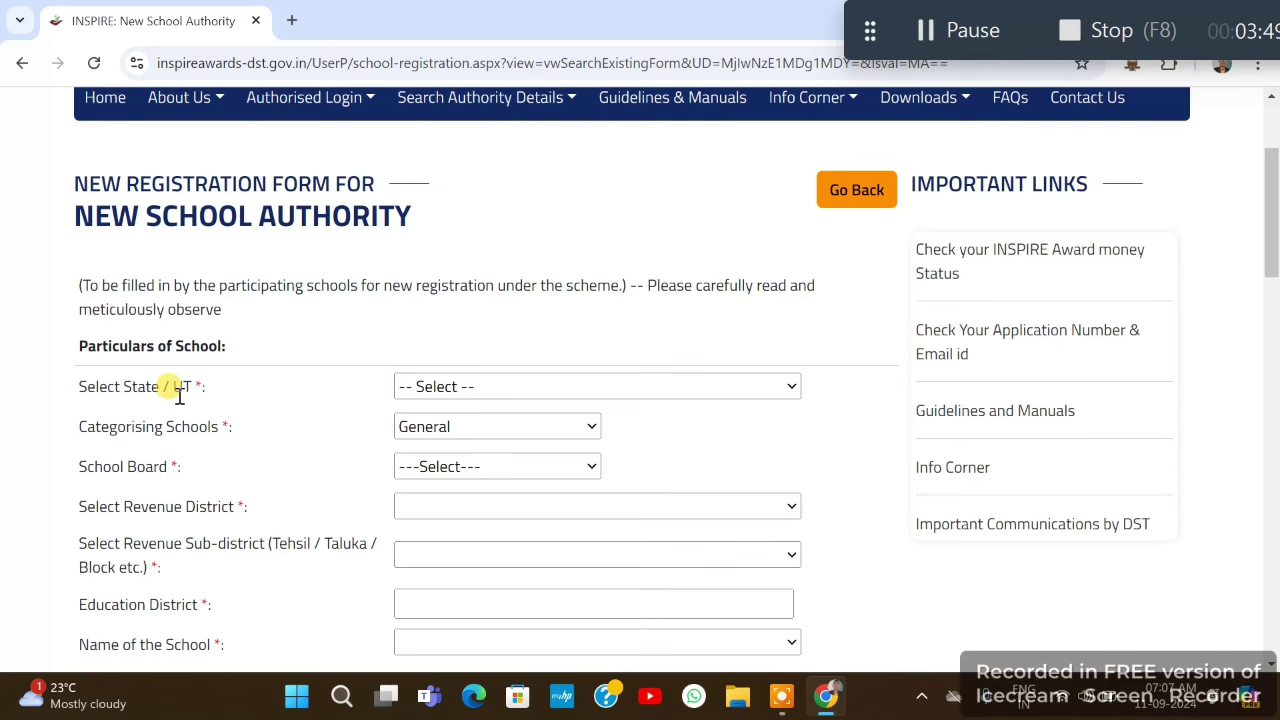
- Set State/UT to Chhattisgarh, school category to General and school board to State Board
{"action": "left_click", "coordinate": [470, 380]}
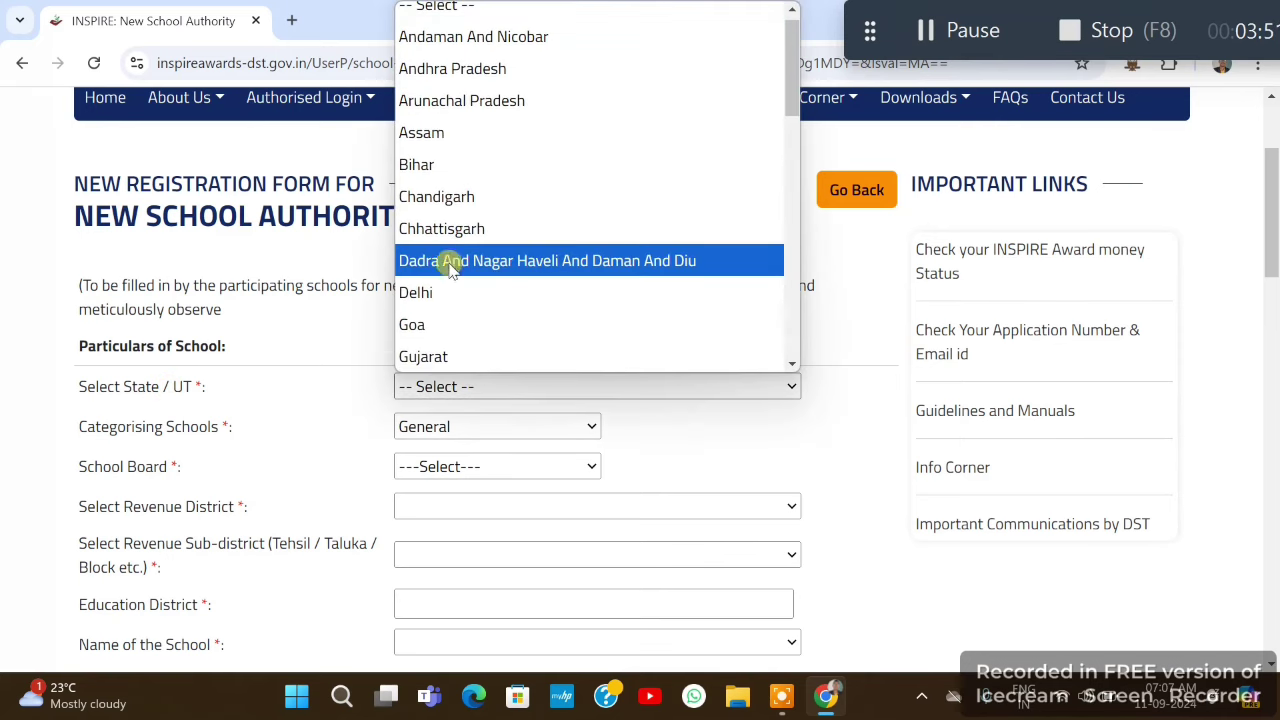
{"action": "left_click", "coordinate": [446, 232]}
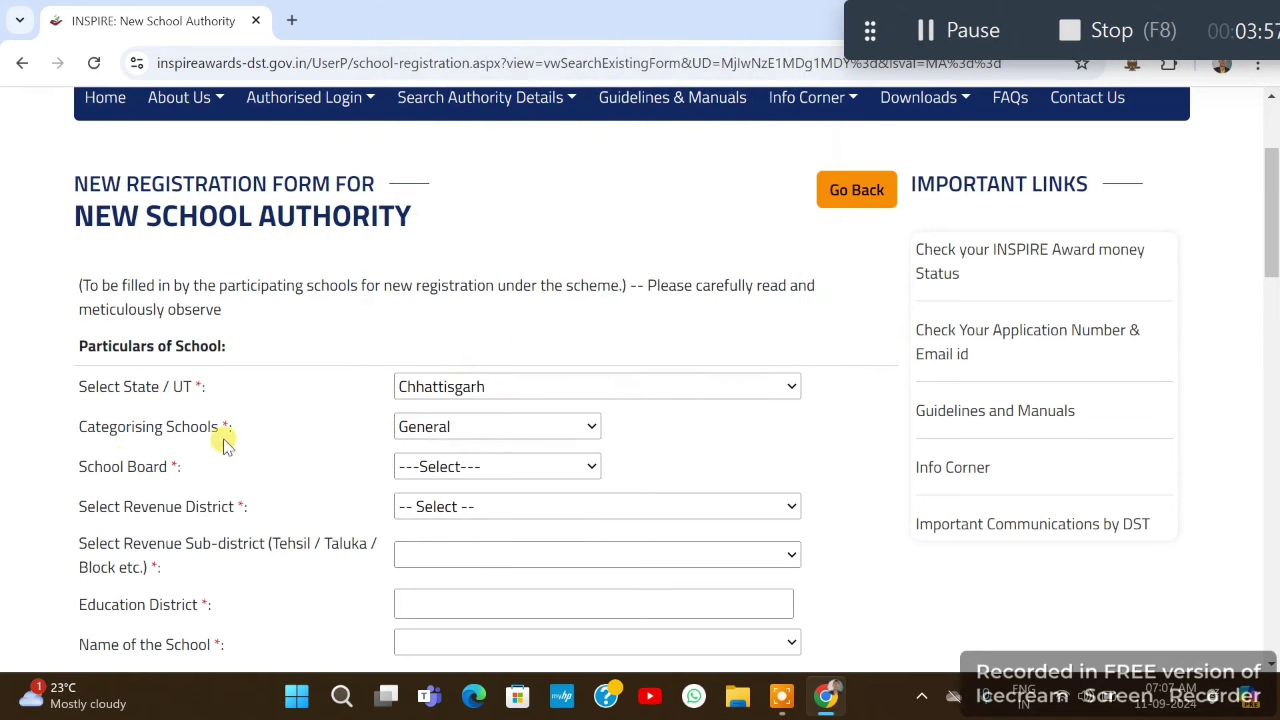
{"action": "left_click", "coordinate": [470, 428]}
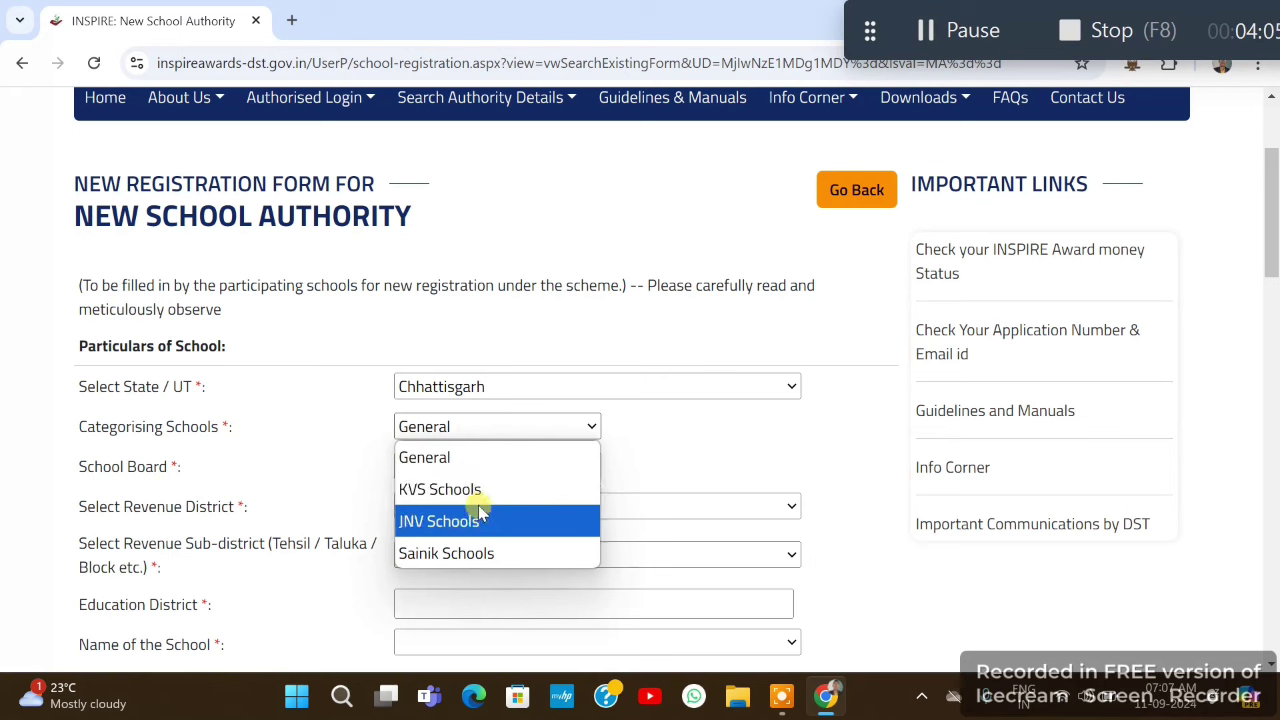
{"action": "left_click", "coordinate": [449, 459]}
{"action": "left_click", "coordinate": [269, 441]}
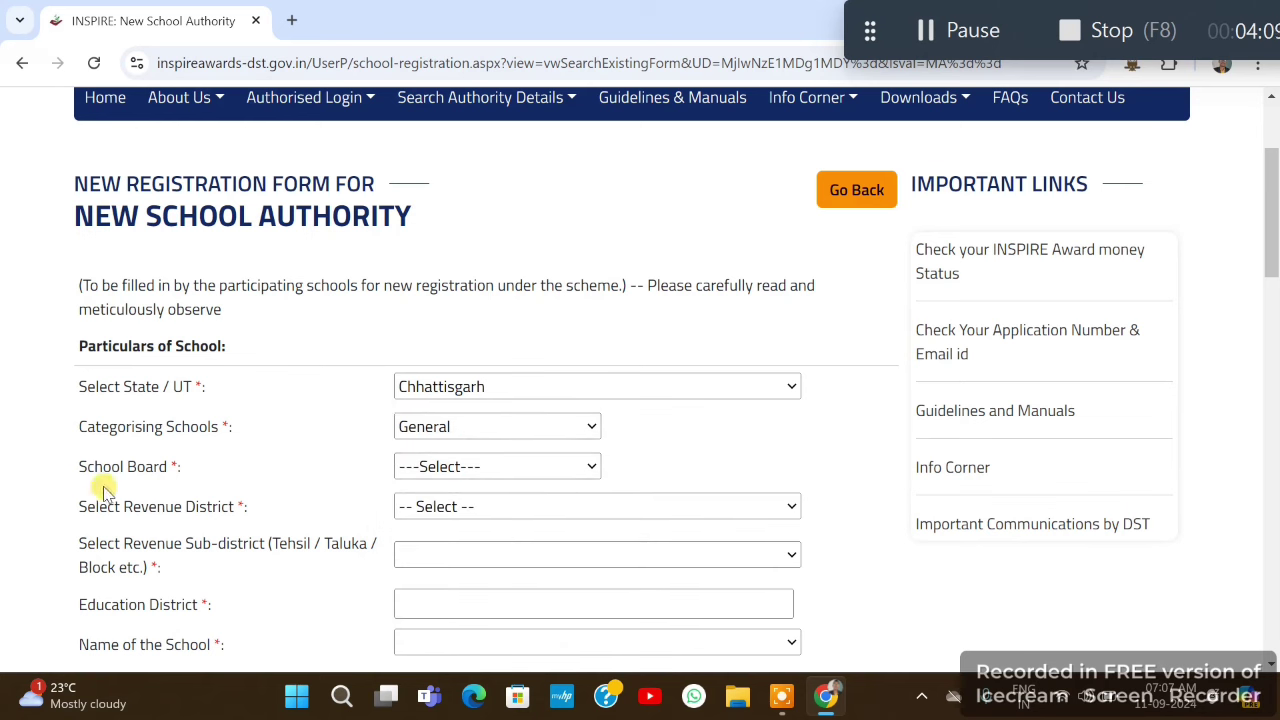
{"action": "left_click", "coordinate": [465, 478]}
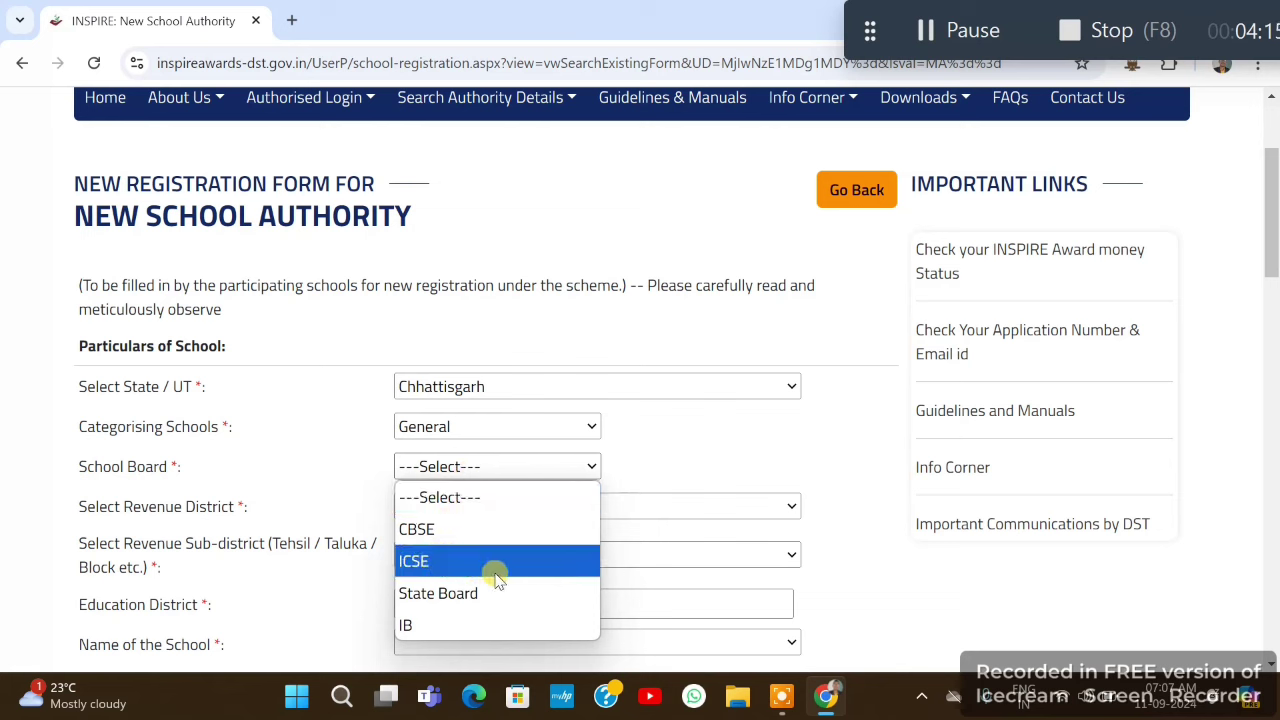
{"action": "left_click", "coordinate": [455, 604]}
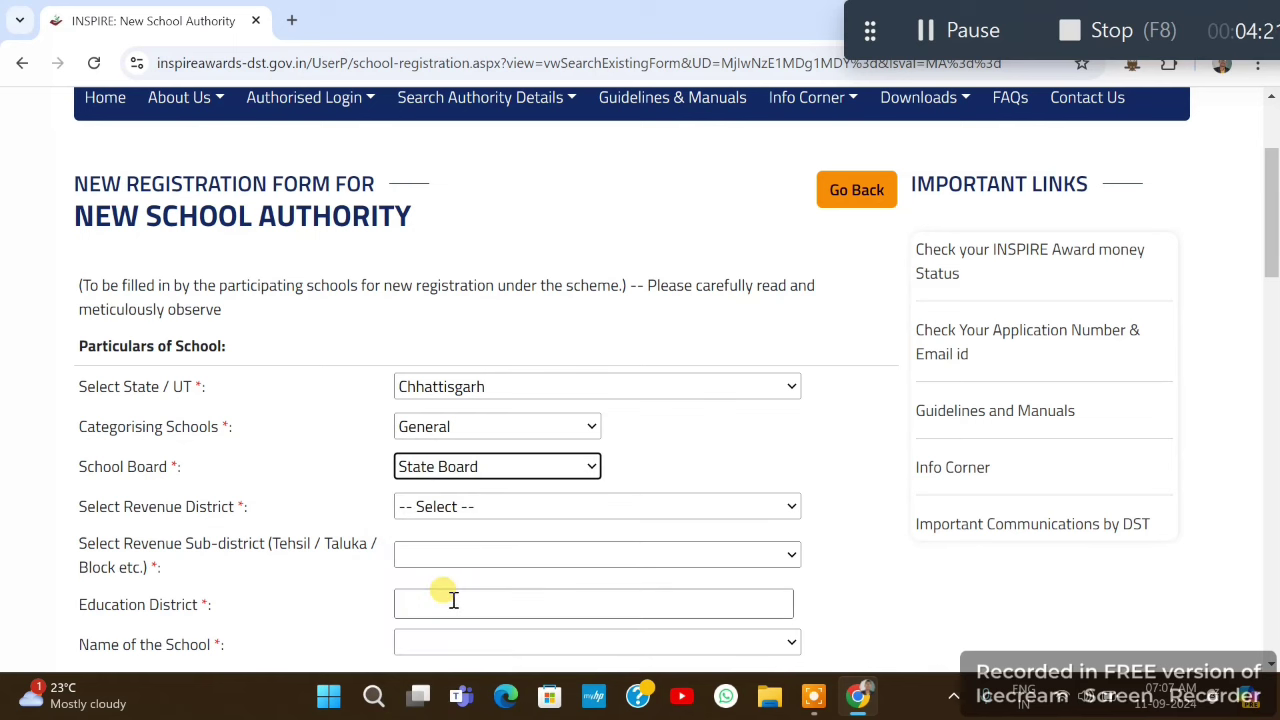
- Choose Bilaspur as the revenue district and Masturi as the sub-district
{"action": "left_click", "coordinate": [488, 510]}
{"action": "scroll", "coordinate": [463, 378], "scroll_direction": "down", "scroll_amount": 1}
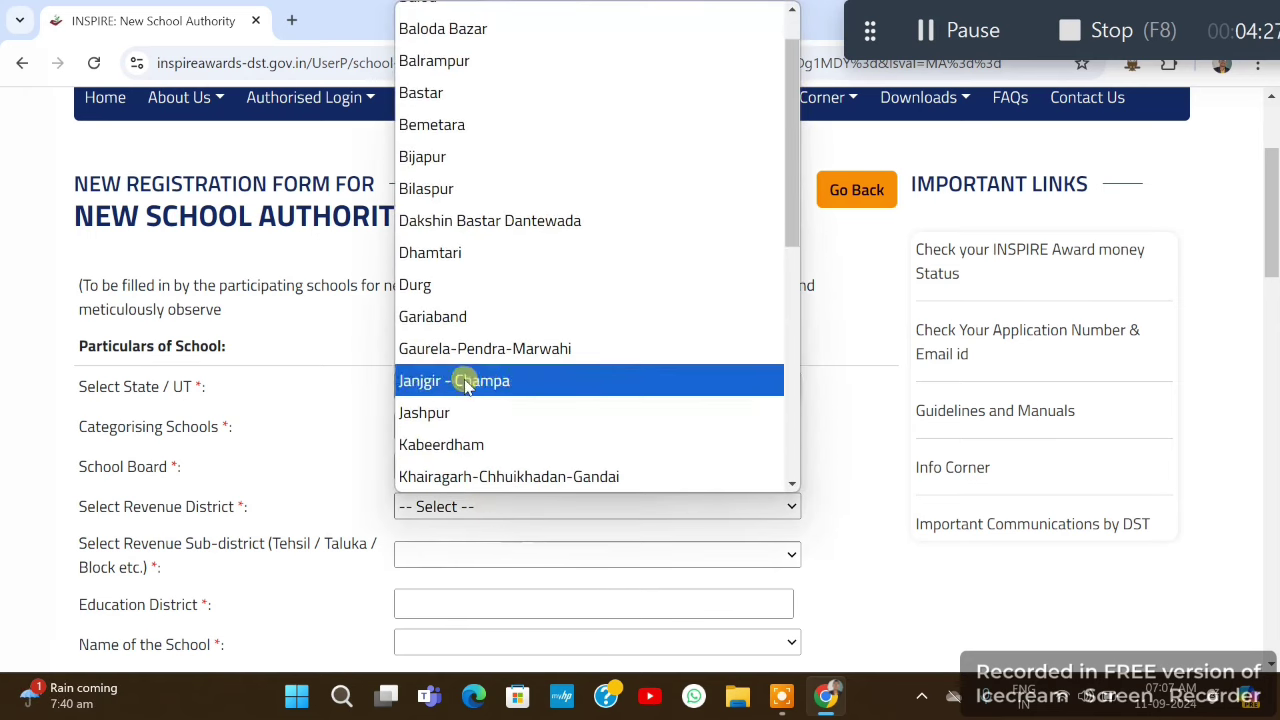
{"action": "left_click", "coordinate": [452, 196]}
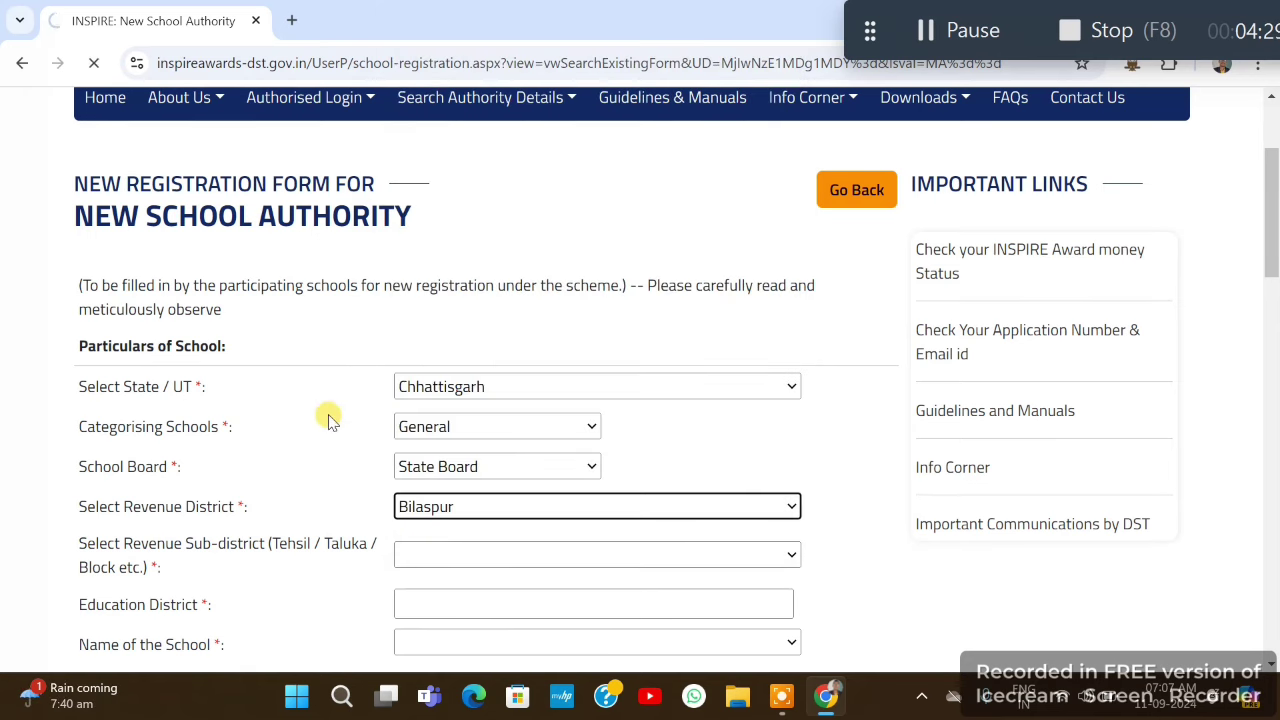
{"action": "scroll", "coordinate": [330, 420], "scroll_direction": "down", "scroll_amount": 2}
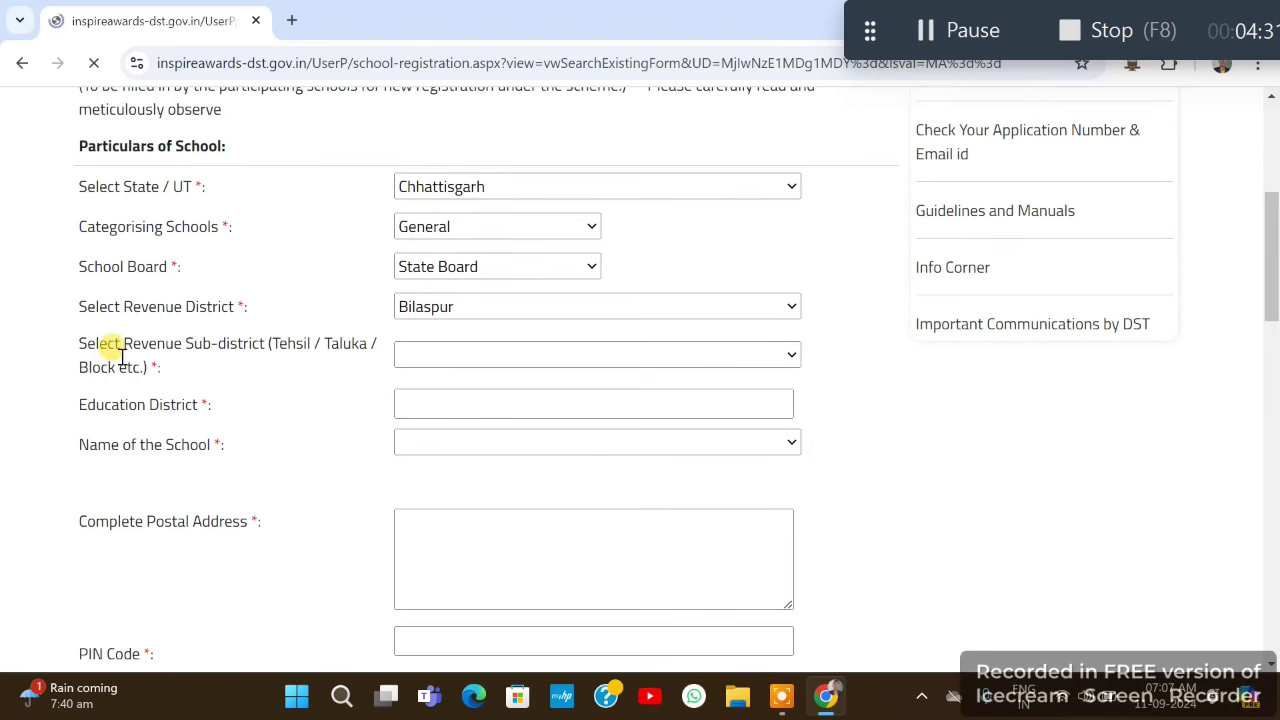
{"action": "scroll", "coordinate": [452, 416], "scroll_direction": "down", "scroll_amount": 3}
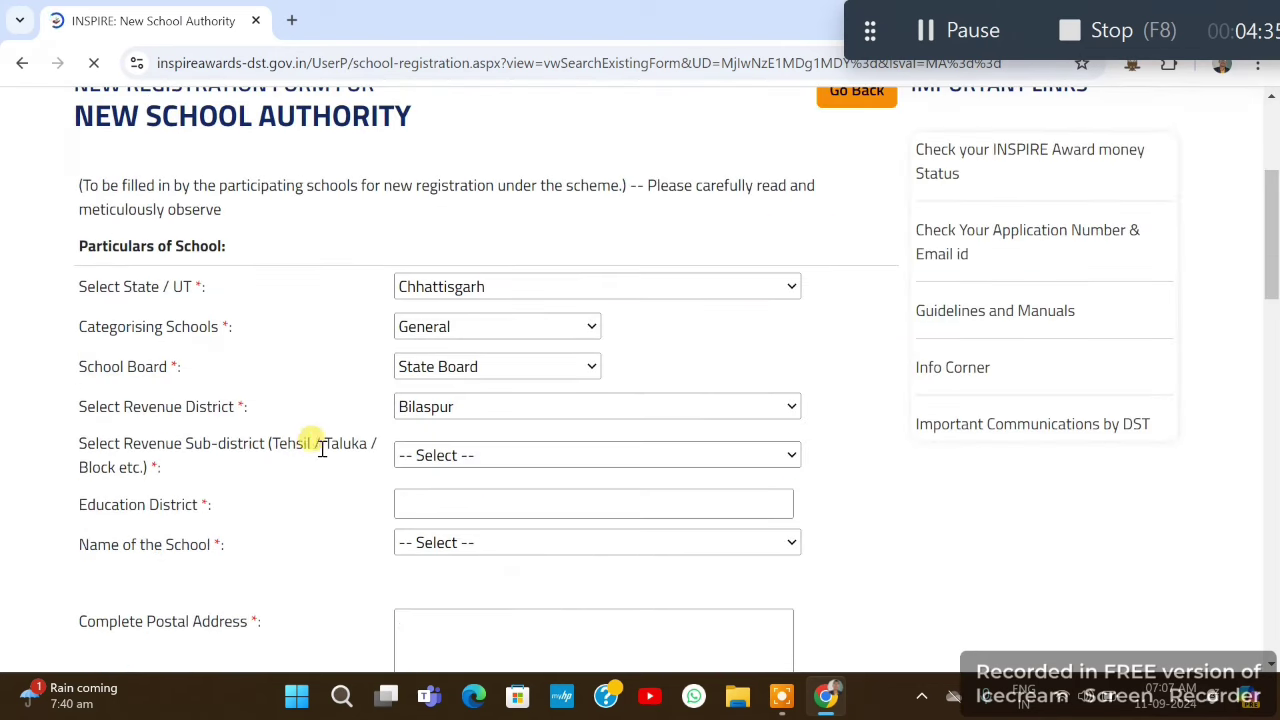
{"action": "left_click", "coordinate": [549, 452]}
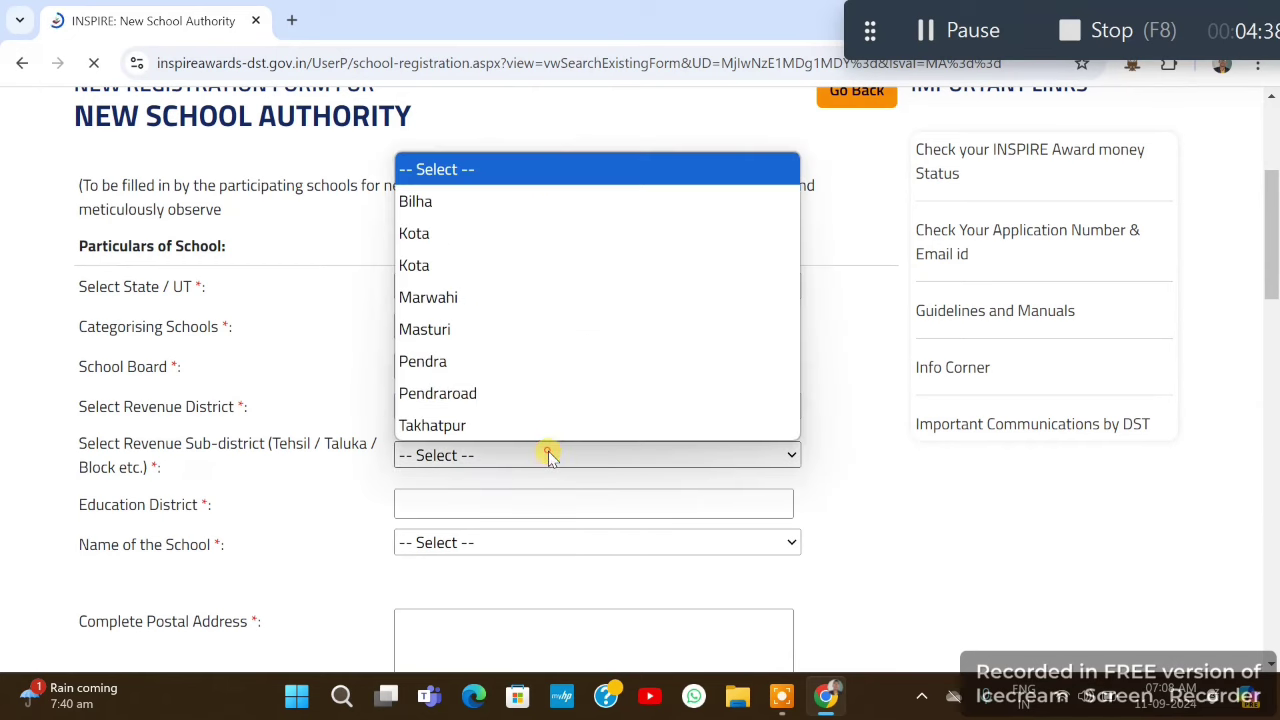
{"action": "left_click", "coordinate": [470, 340]}
{"action": "scroll", "coordinate": [440, 370], "scroll_direction": "up", "scroll_amount": 1}
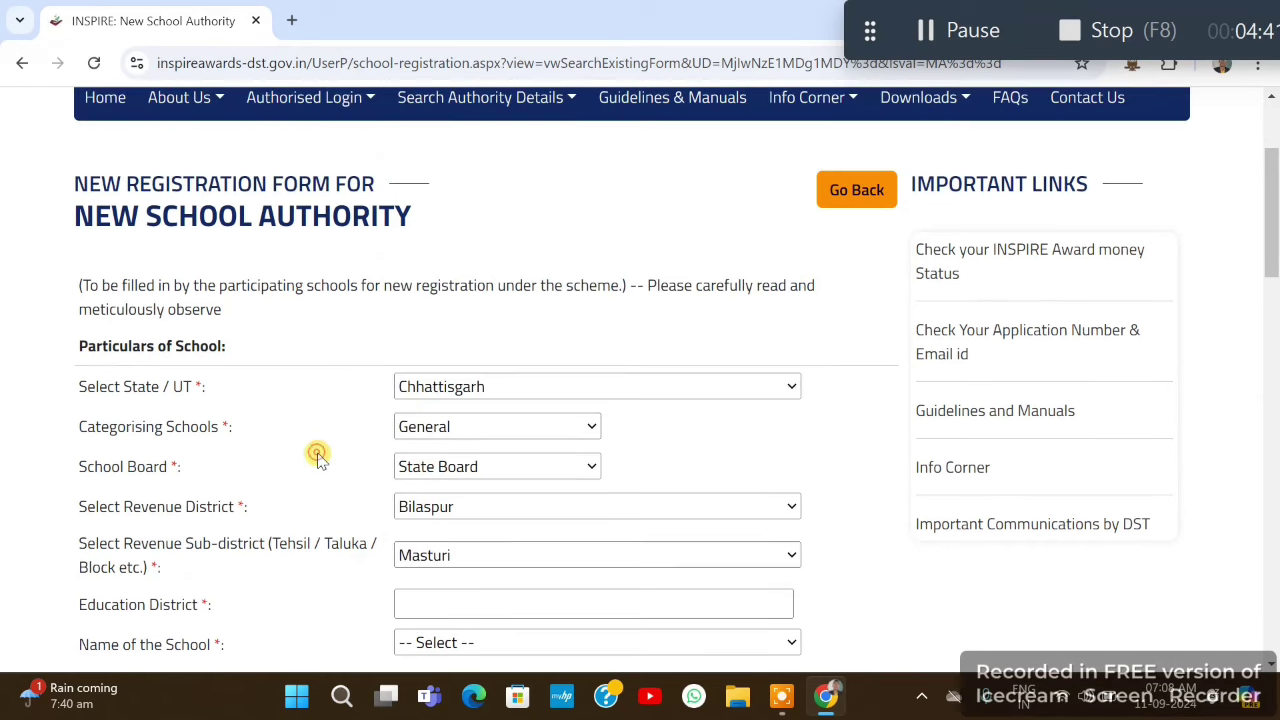
{"action": "scroll", "coordinate": [316, 455], "scroll_direction": "down", "scroll_amount": 2}
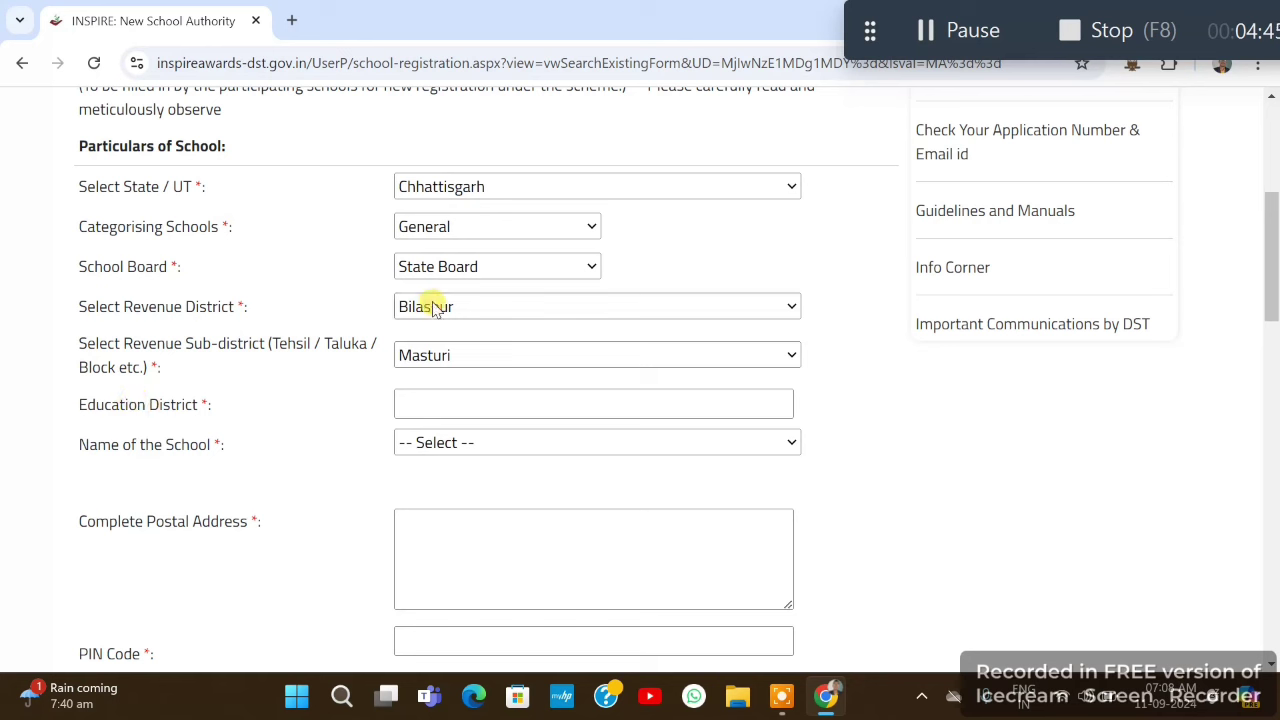
- Enter BILASPUR as the Education District and select Others as the school name
{"action": "left_click", "coordinate": [458, 404]}
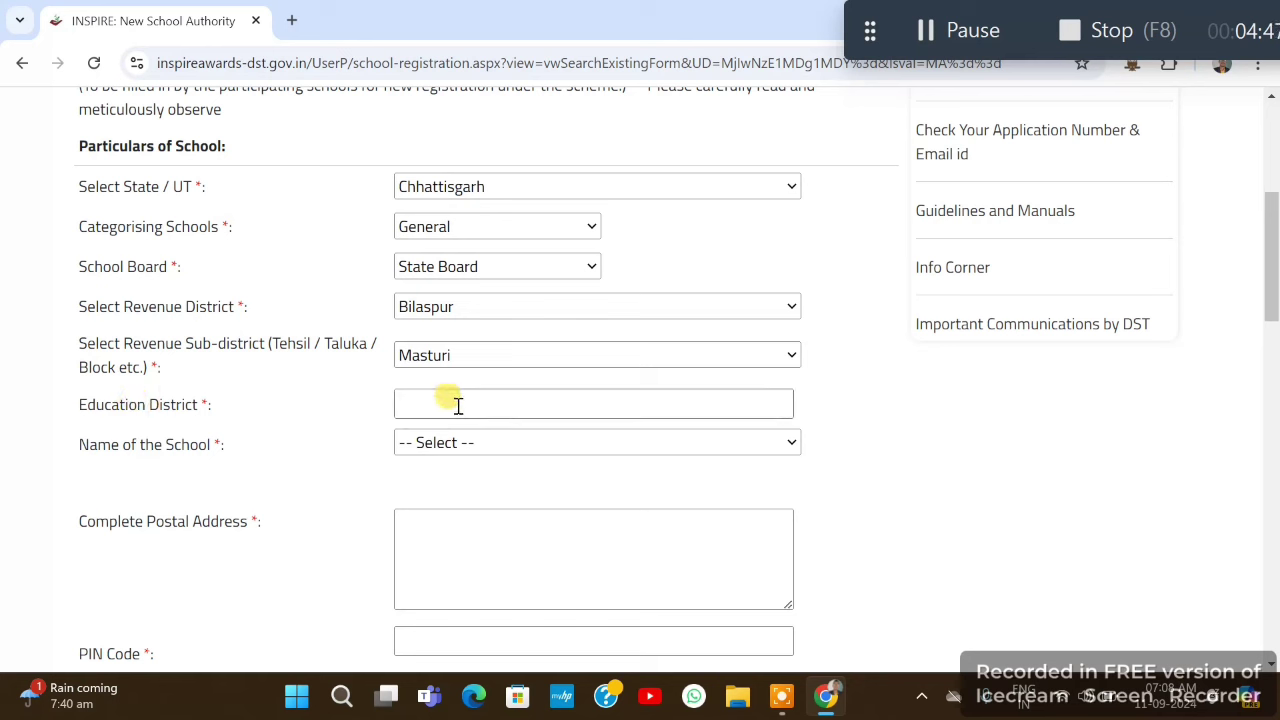
{"action": "left_click", "coordinate": [458, 404]}
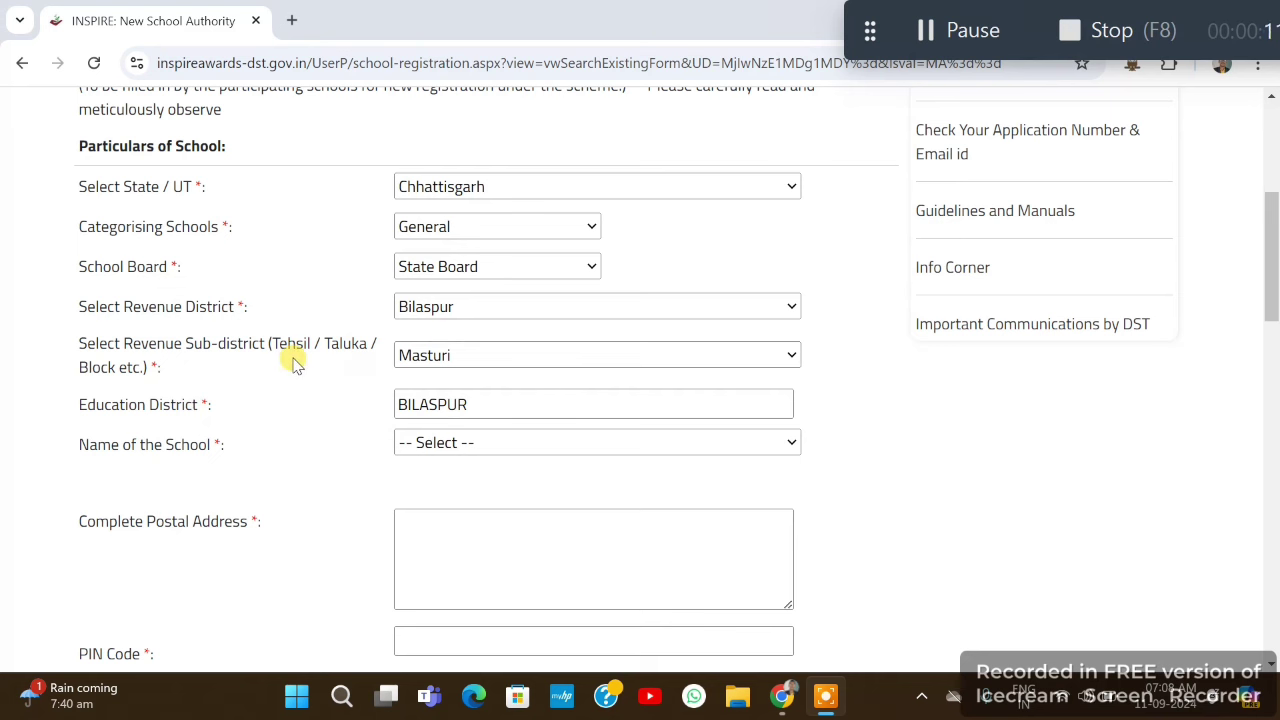
{"action": "left_click", "coordinate": [504, 442]}
{"action": "scroll", "coordinate": [606, 255], "scroll_direction": "down", "scroll_amount": 5}
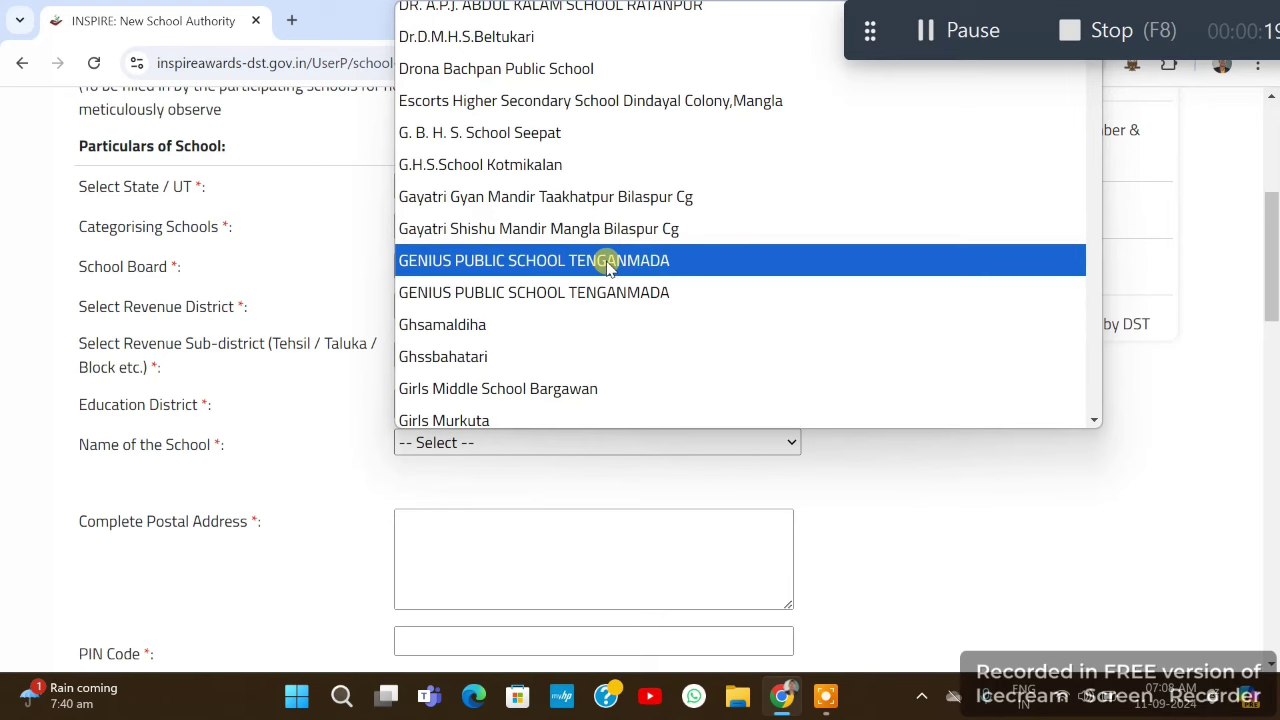
{"action": "scroll", "coordinate": [606, 265], "scroll_direction": "down", "scroll_amount": 10}
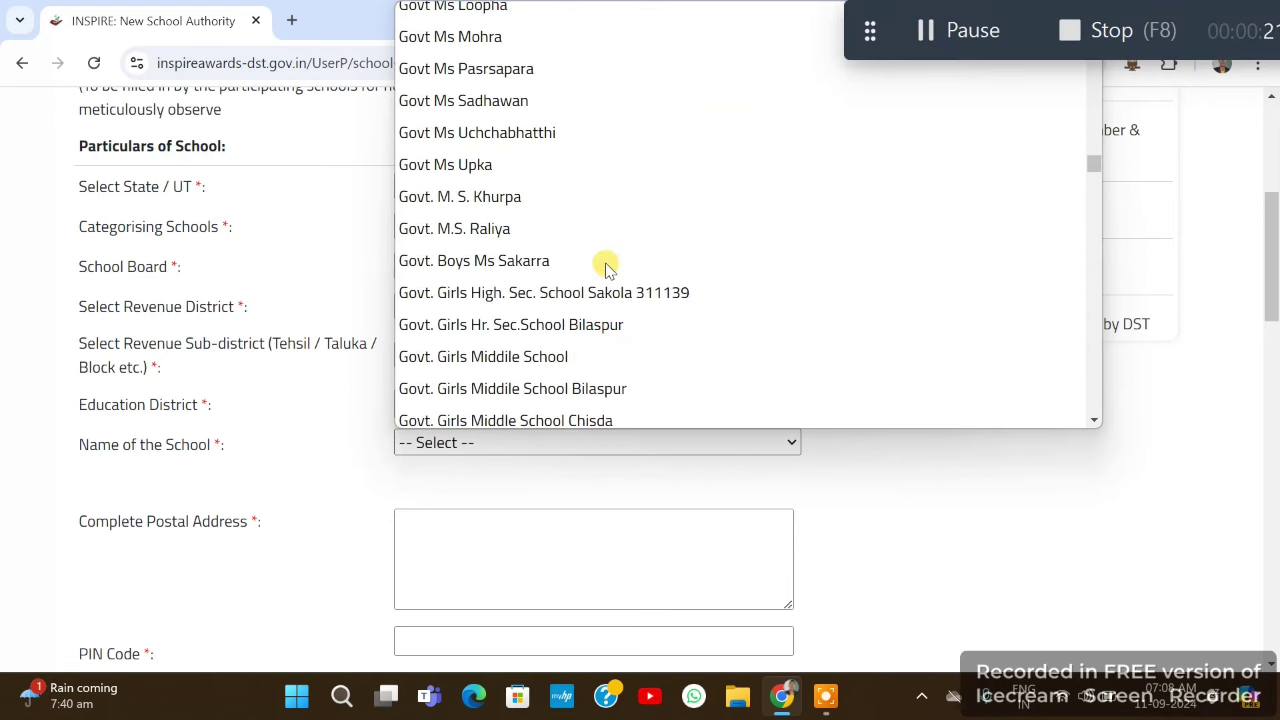
{"action": "key", "text": "o"}
{"action": "key", "text": "Return"}
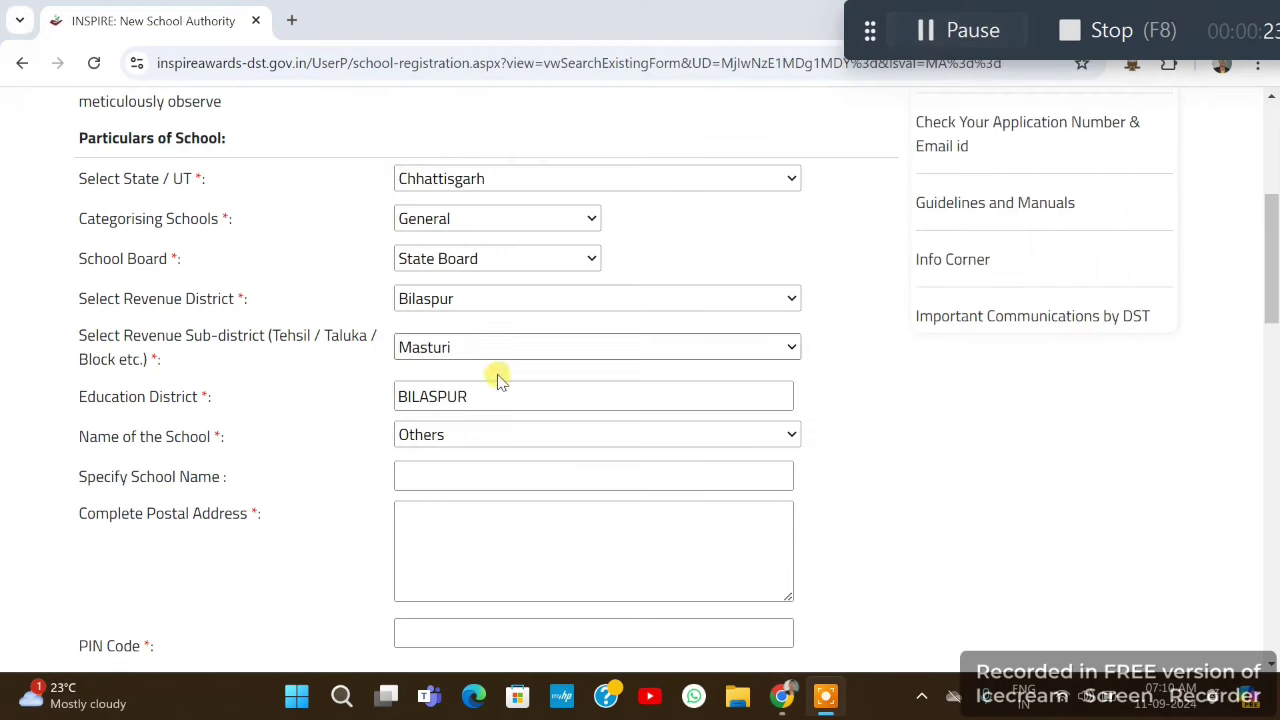
{"action": "left_click", "coordinate": [510, 430]}
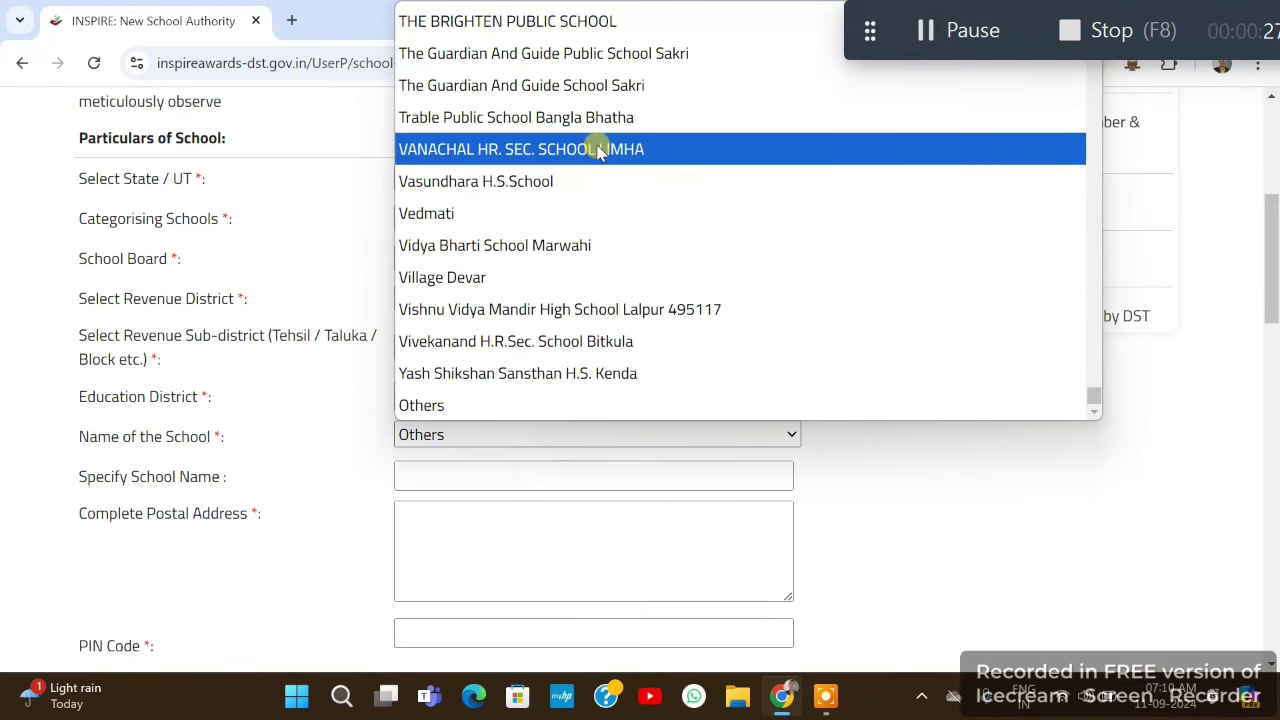
{"action": "left_click", "coordinate": [355, 423]}
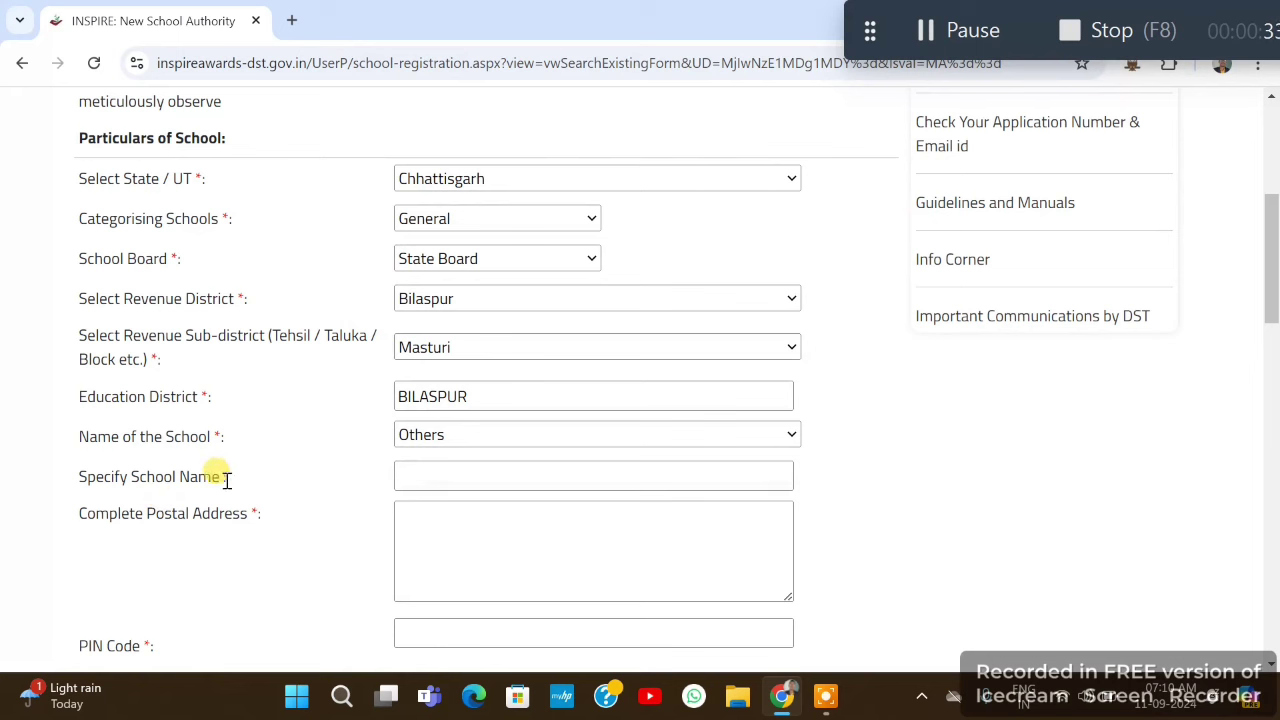
- Type 'govt mi' as the specific school name and begin entering the complete postal address
{"action": "left_click", "coordinate": [437, 477]}
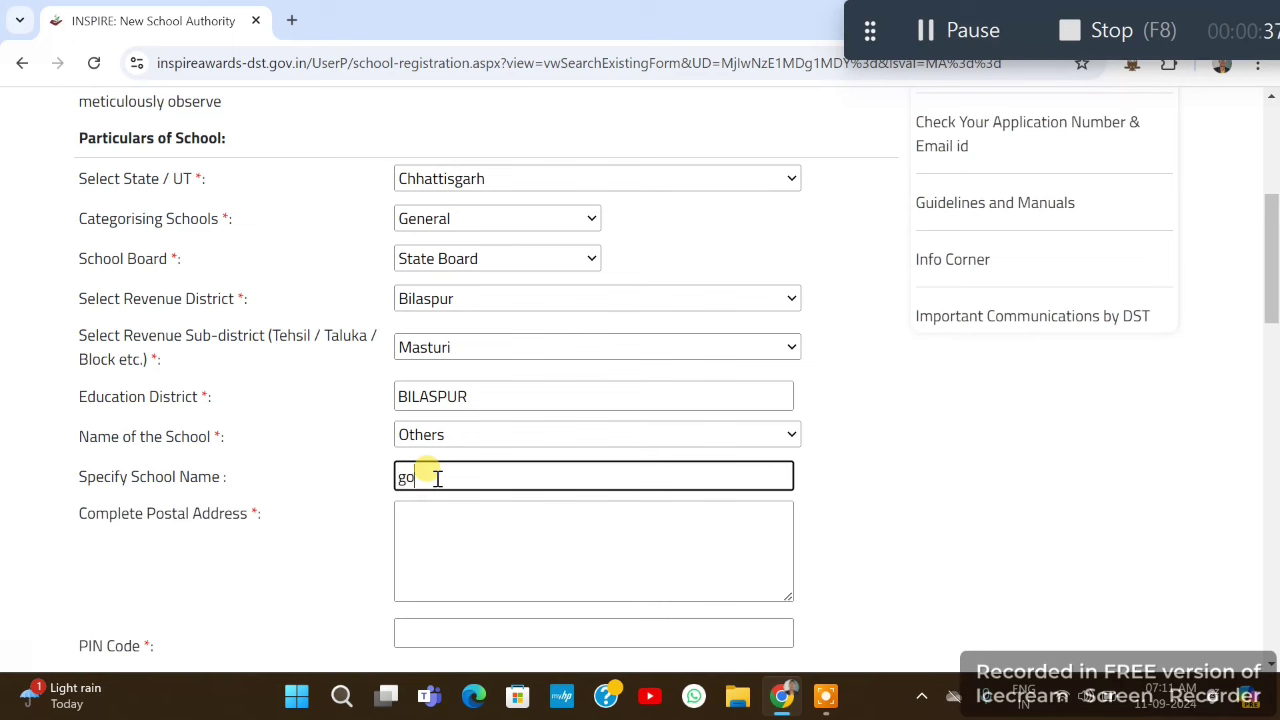
{"action": "type", "text": "govt mi"}
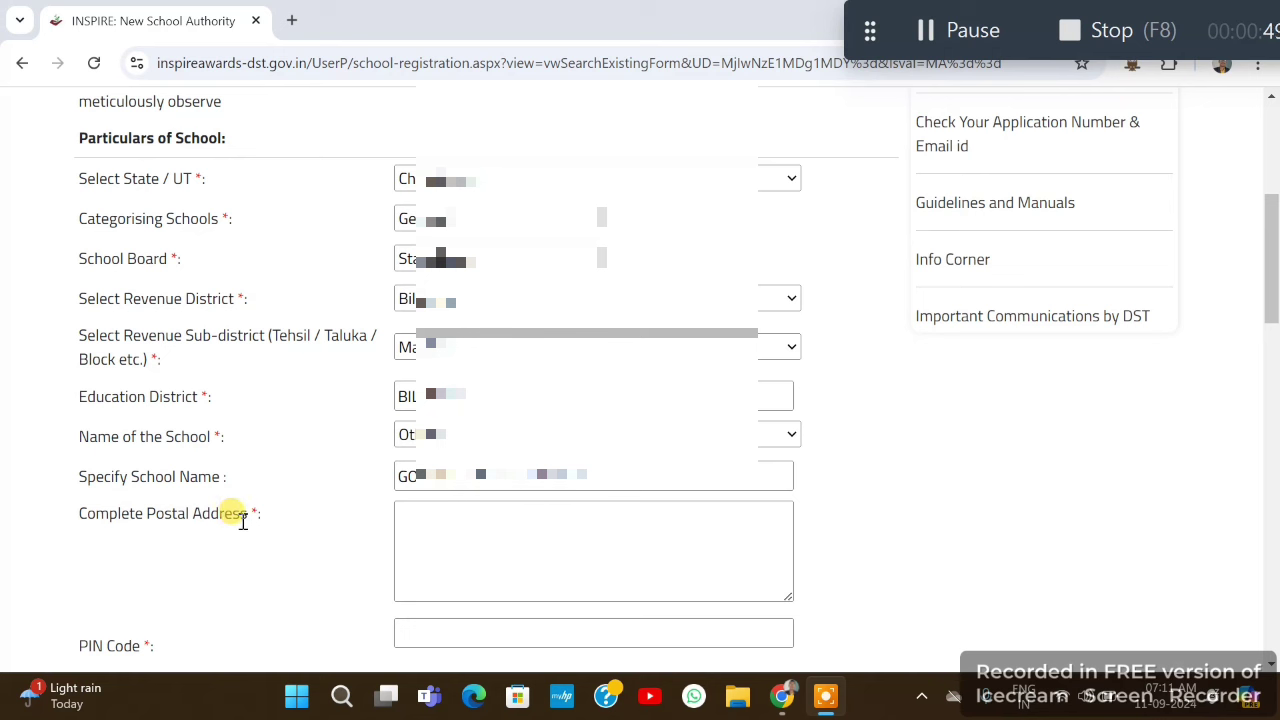
{"action": "left_click", "coordinate": [443, 514]}
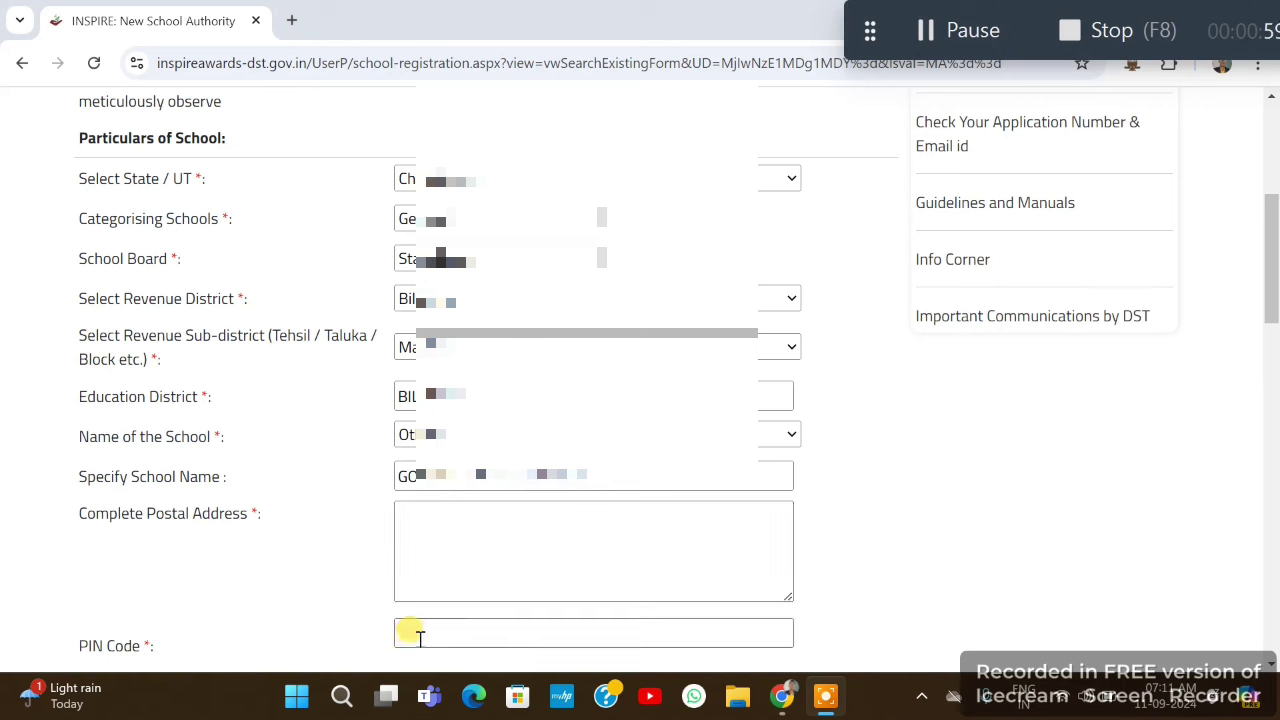
{"action": "left_click", "coordinate": [930, 30]}
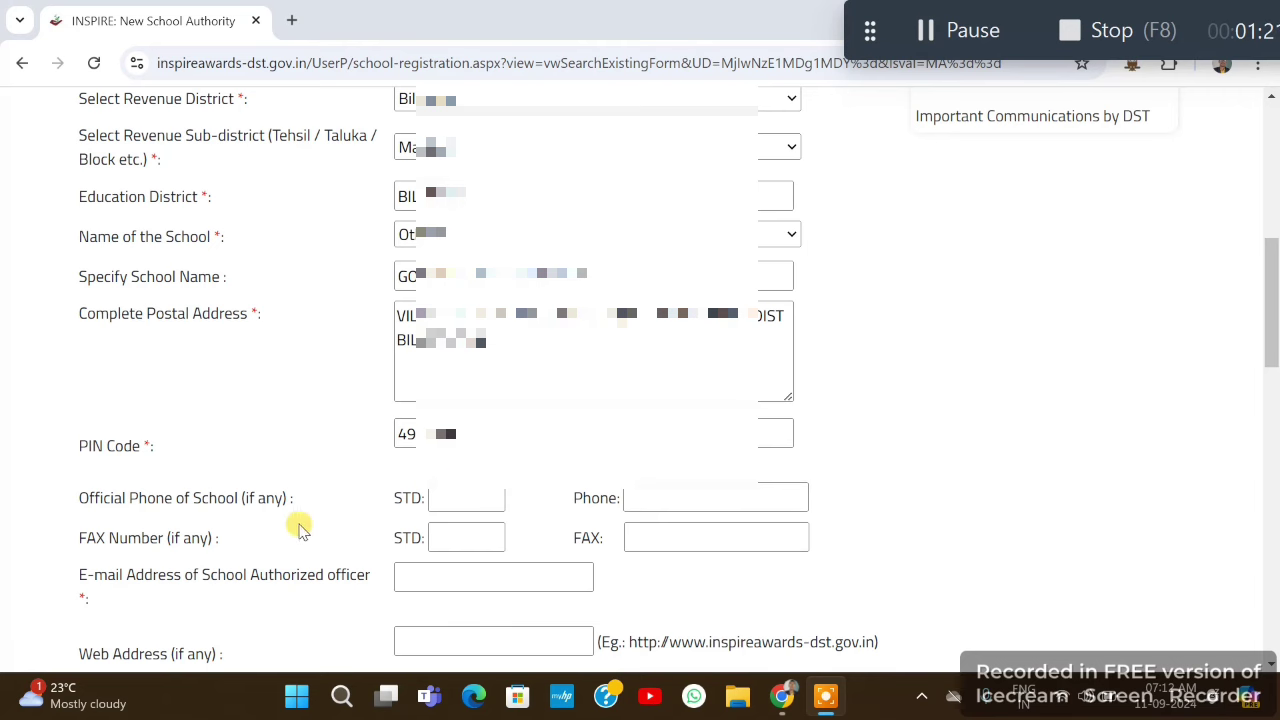
{"action": "scroll", "coordinate": [300, 525], "scroll_direction": "down", "scroll_amount": 2}
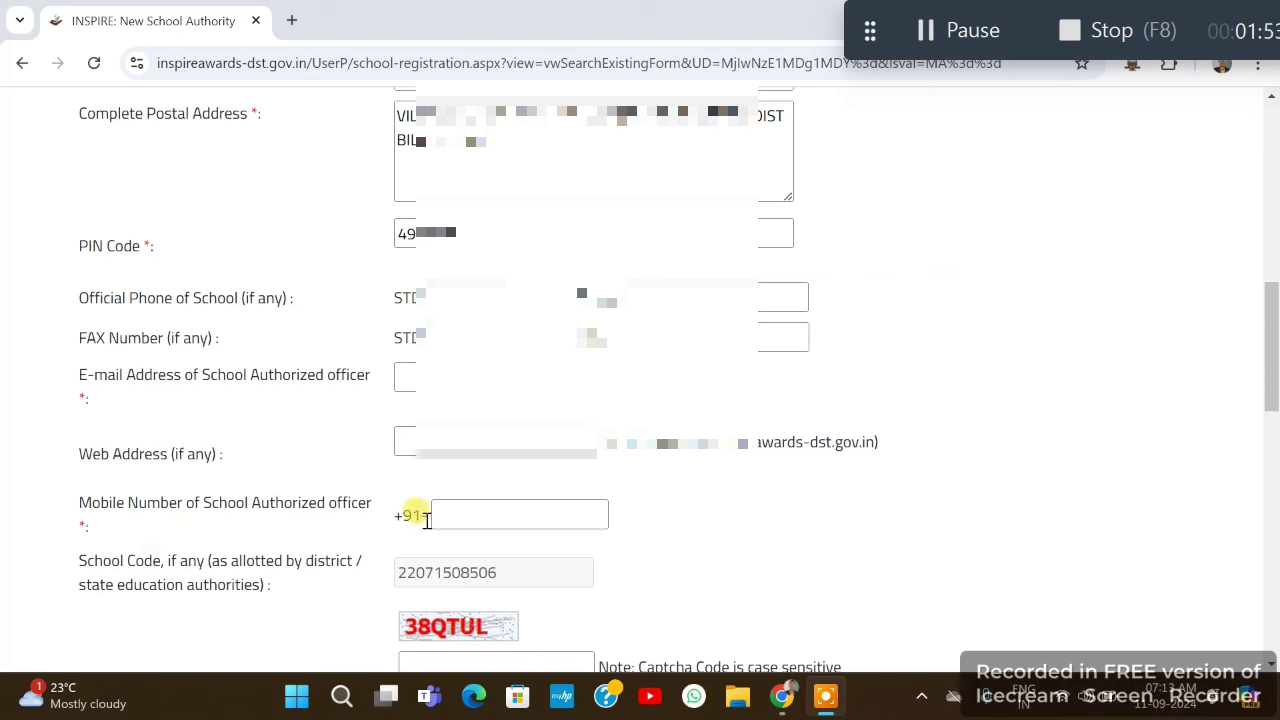
{"action": "left_click", "coordinate": [466, 517]}
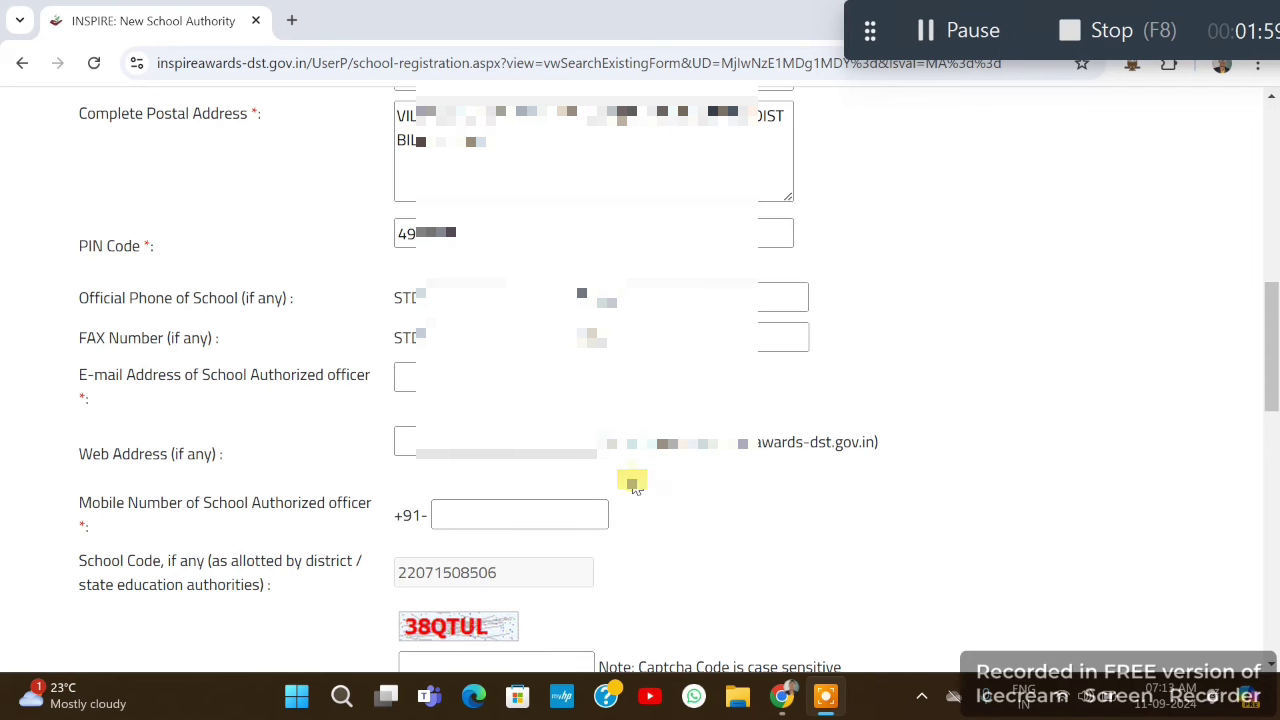
{"action": "scroll", "coordinate": [634, 490], "scroll_direction": "down", "scroll_amount": 2}
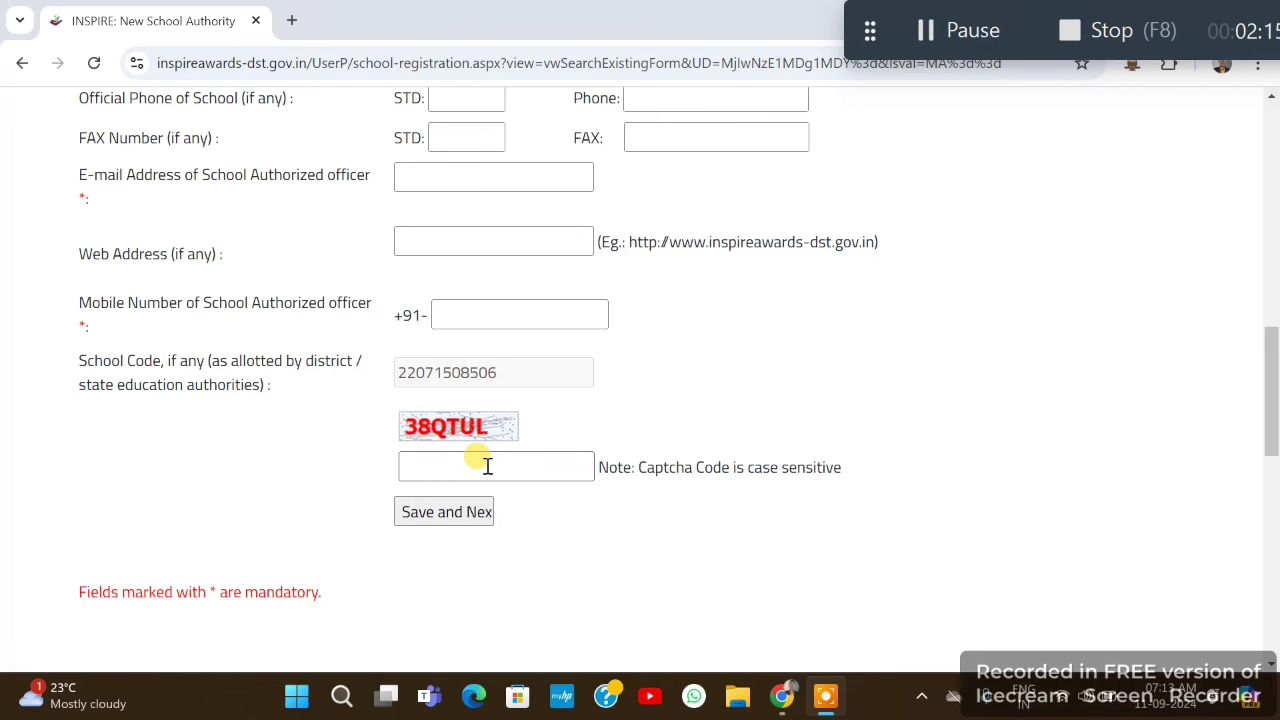
{"action": "left_click", "coordinate": [925, 30]}
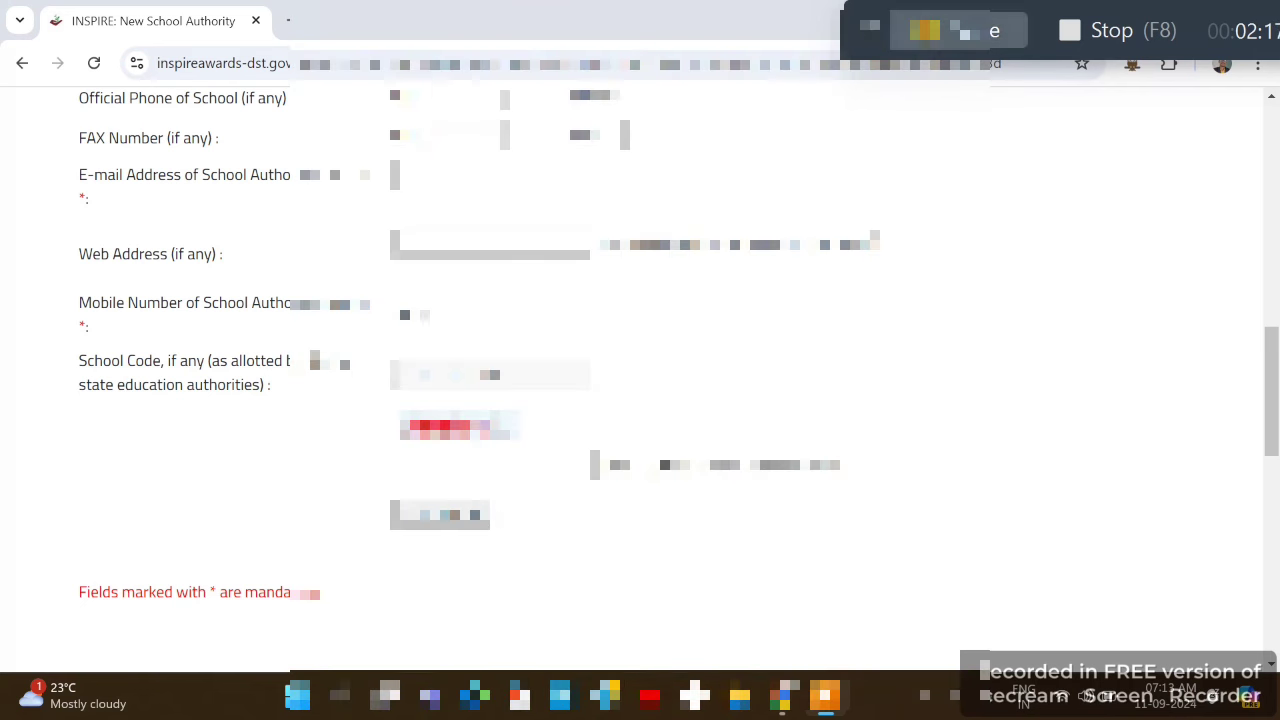
{"action": "scroll", "coordinate": [685, 405], "scroll_direction": "up", "scroll_amount": 8}
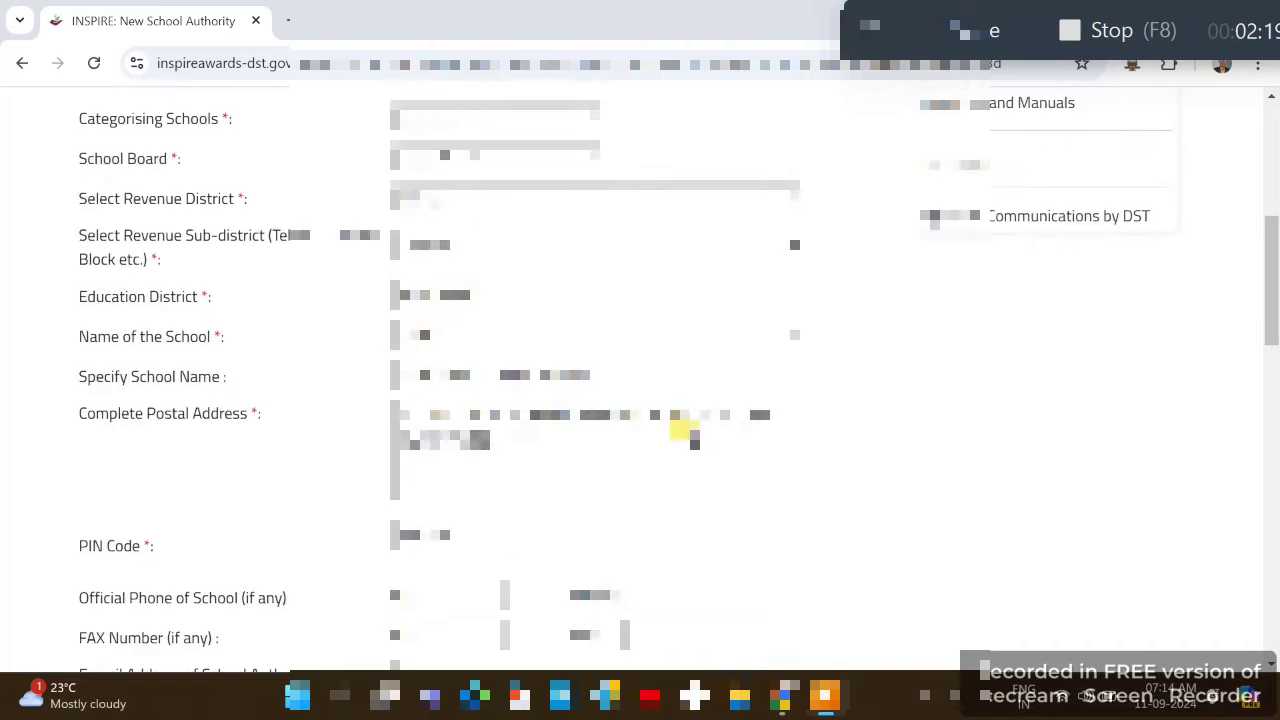
- Save the school particulars with Save and Next and confirm the save prompt
{"action": "scroll", "coordinate": [594, 420], "scroll_direction": "down", "scroll_amount": 3}
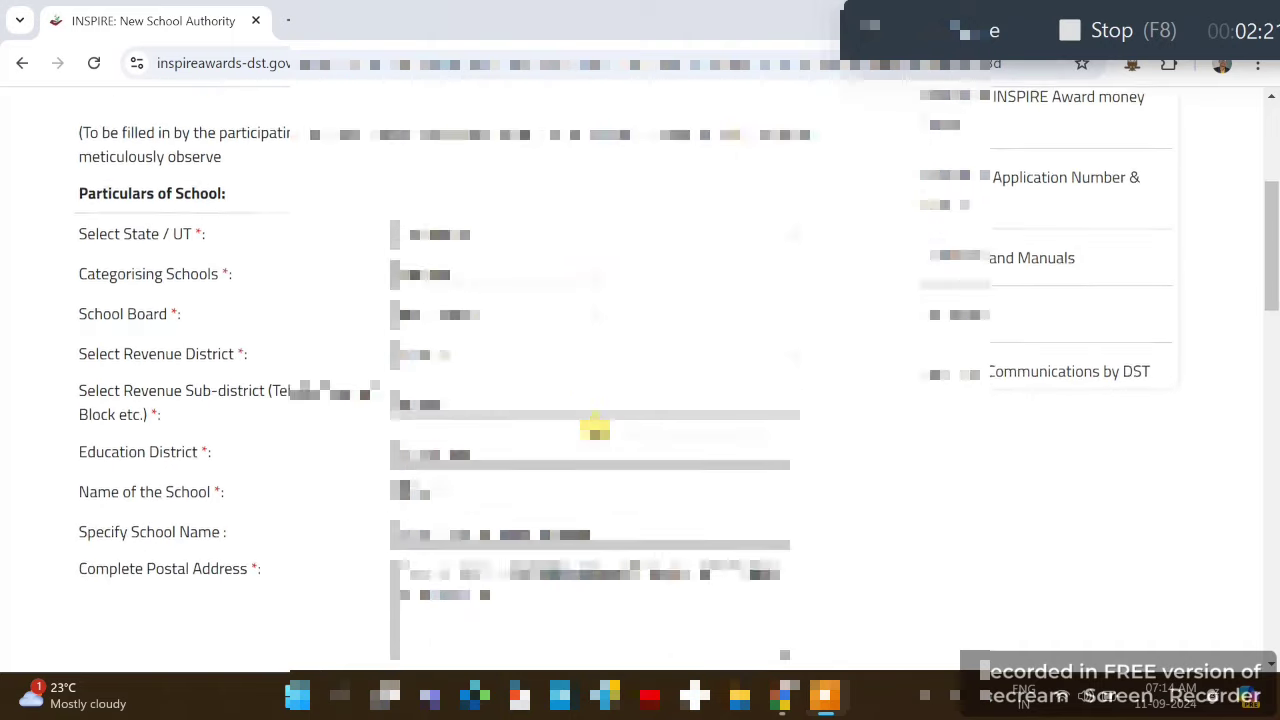
{"action": "scroll", "coordinate": [594, 430], "scroll_direction": "down", "scroll_amount": 8}
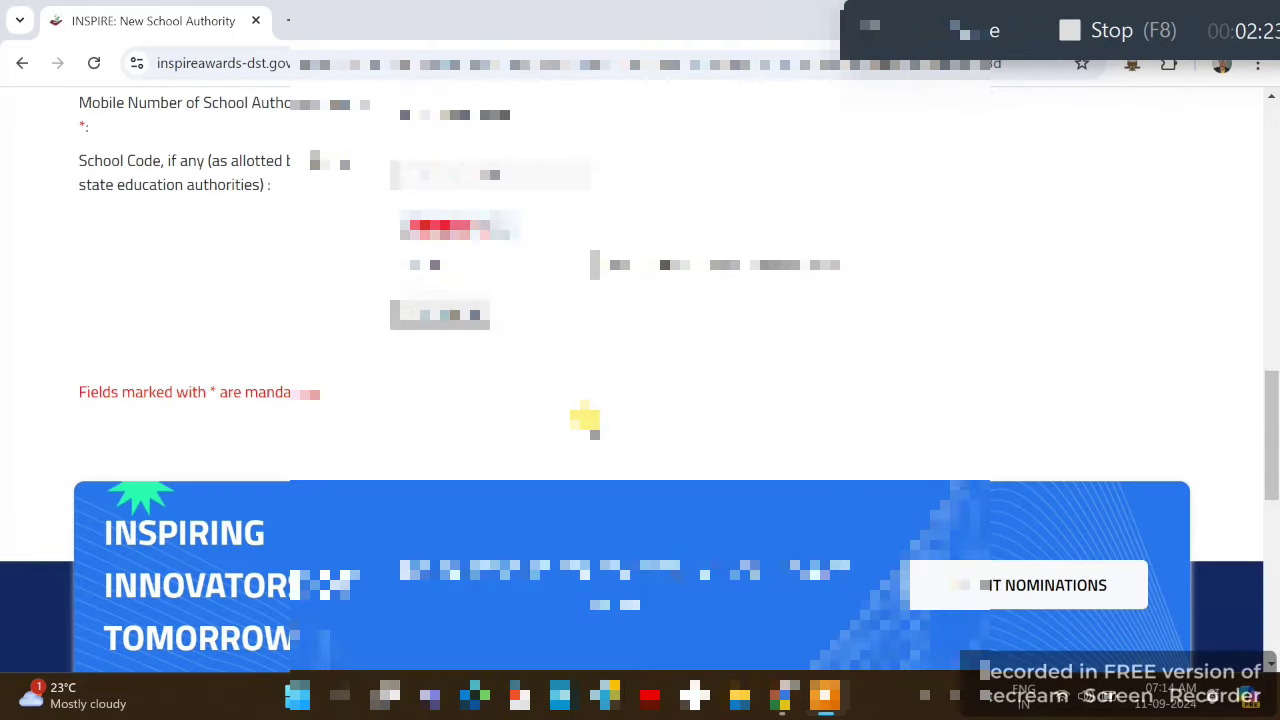
{"action": "left_click", "coordinate": [428, 314]}
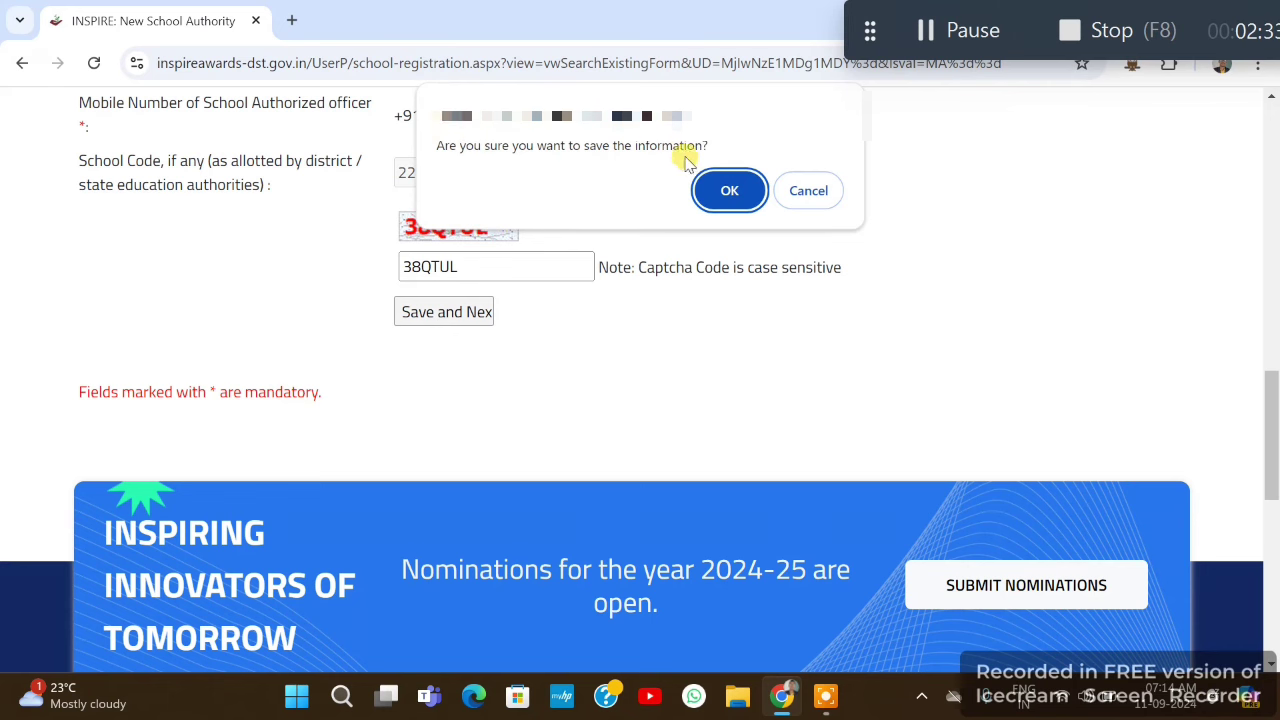
{"action": "left_click", "coordinate": [728, 190]}
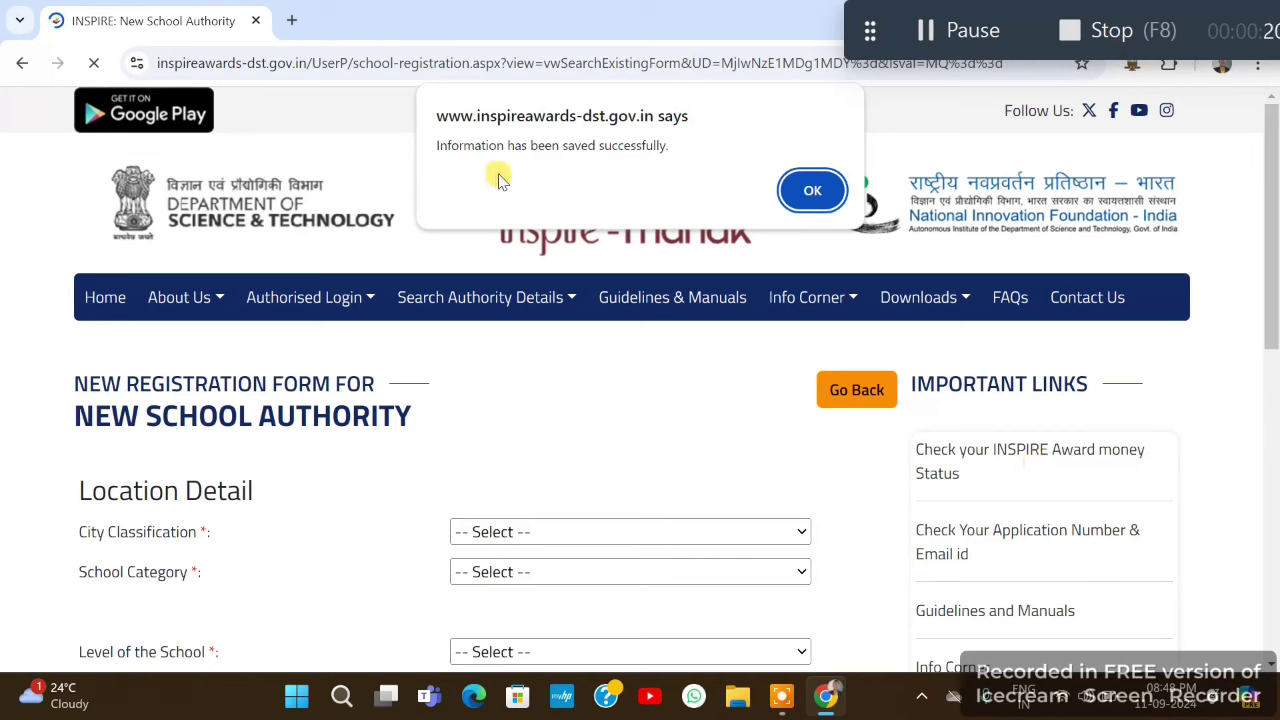
- Set Location Detail to Rural, State Govt and Secondary, and enter the headmaster's name
{"action": "left_click", "coordinate": [810, 191]}
{"action": "scroll", "coordinate": [760, 215], "scroll_direction": "down", "scroll_amount": 5}
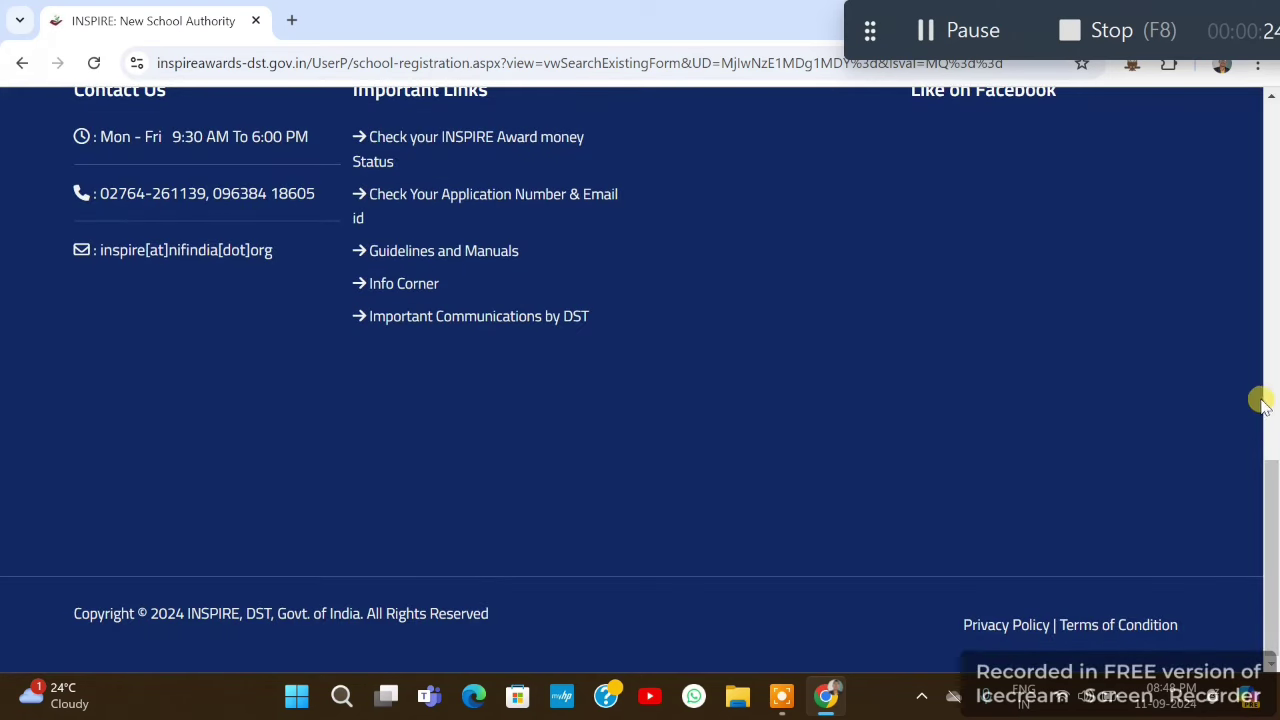
{"action": "left_click_drag", "start_coordinate": [1270, 498], "coordinate": [1272, 185]}
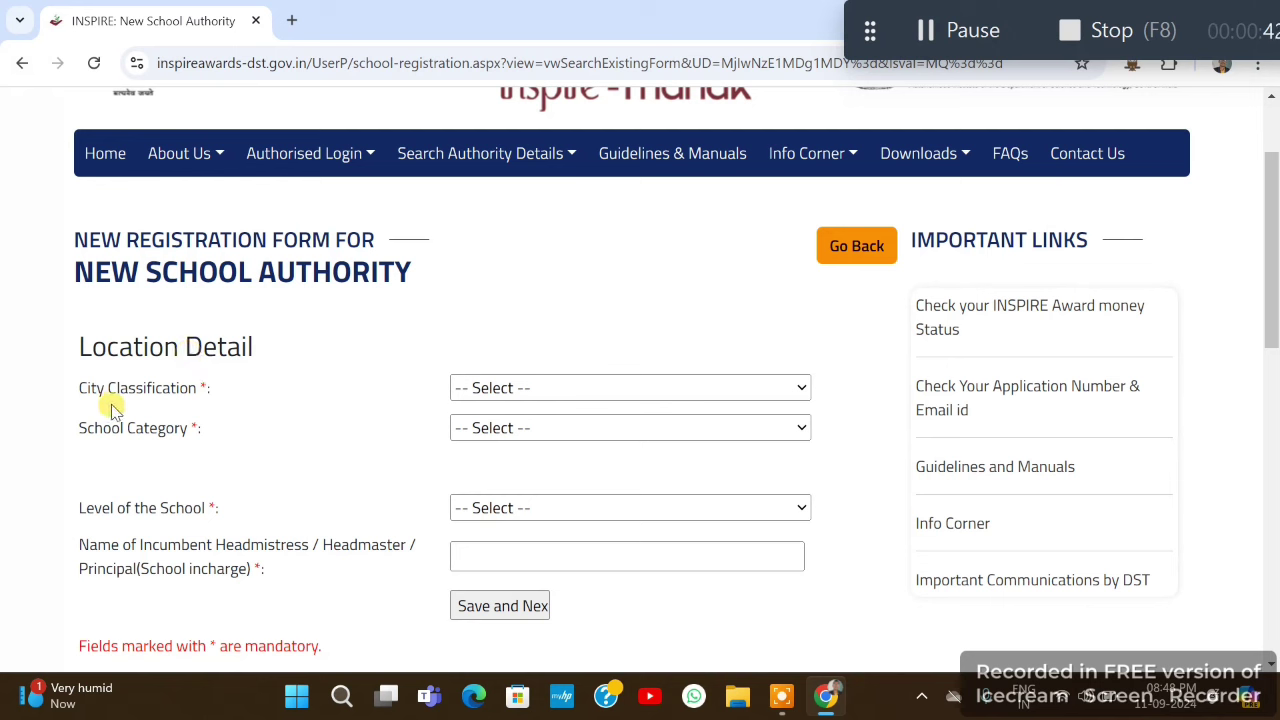
{"action": "left_click", "coordinate": [511, 388]}
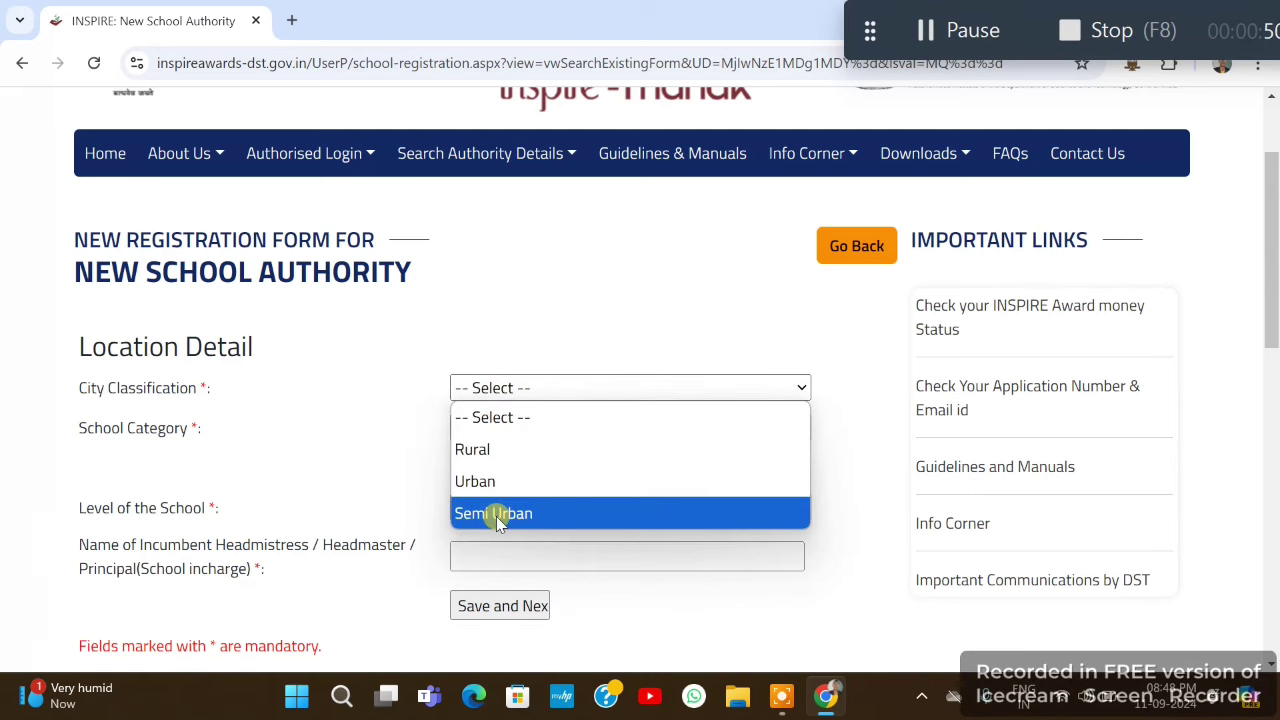
{"action": "left_click", "coordinate": [481, 459]}
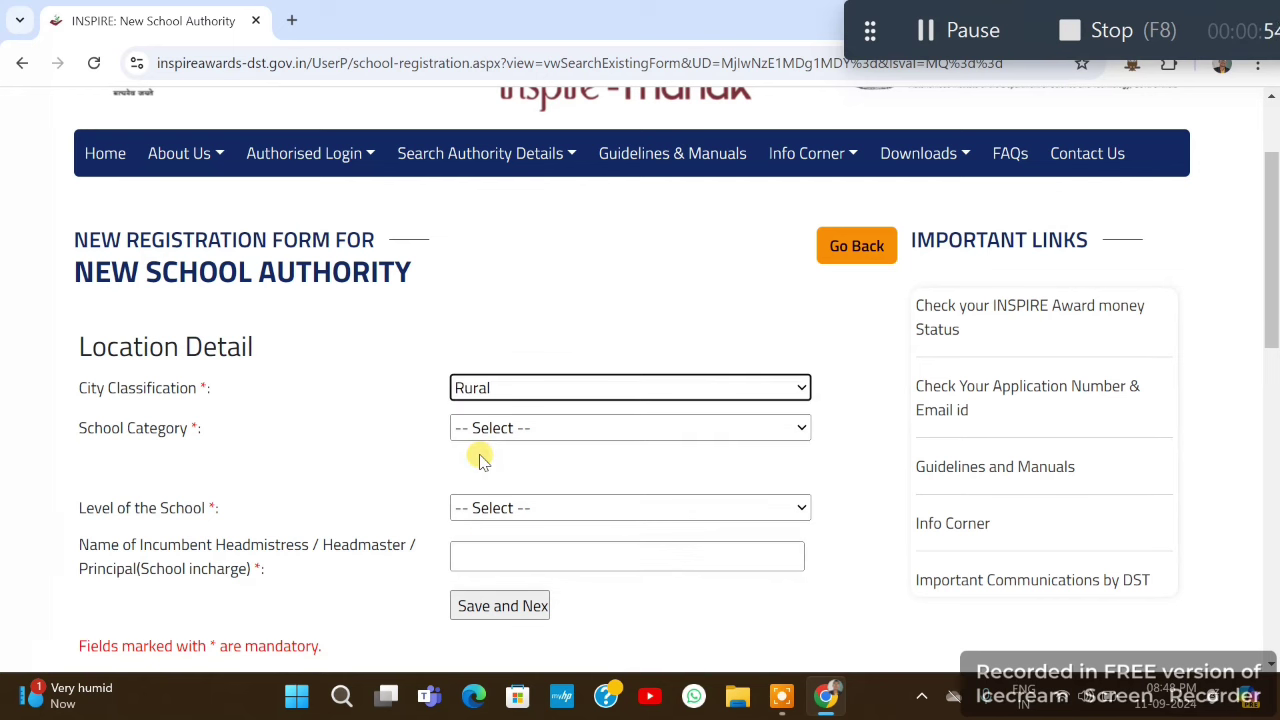
{"action": "left_click", "coordinate": [480, 430]}
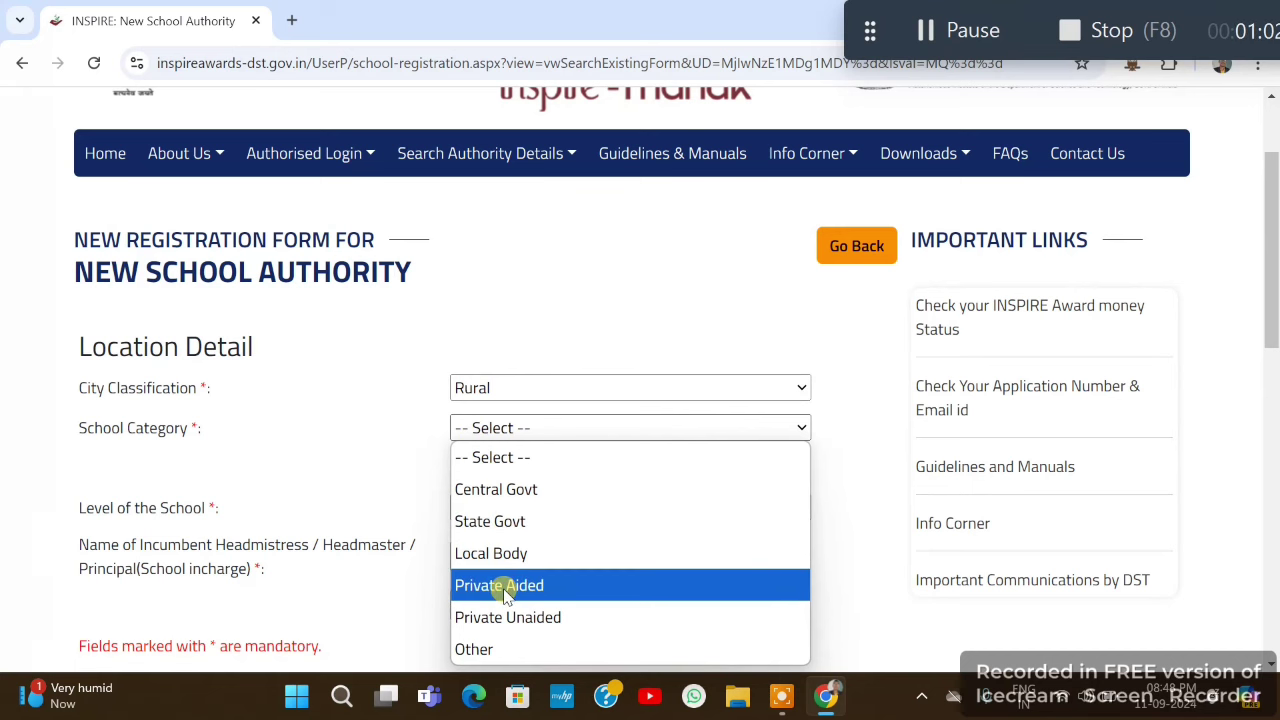
{"action": "left_click", "coordinate": [505, 528]}
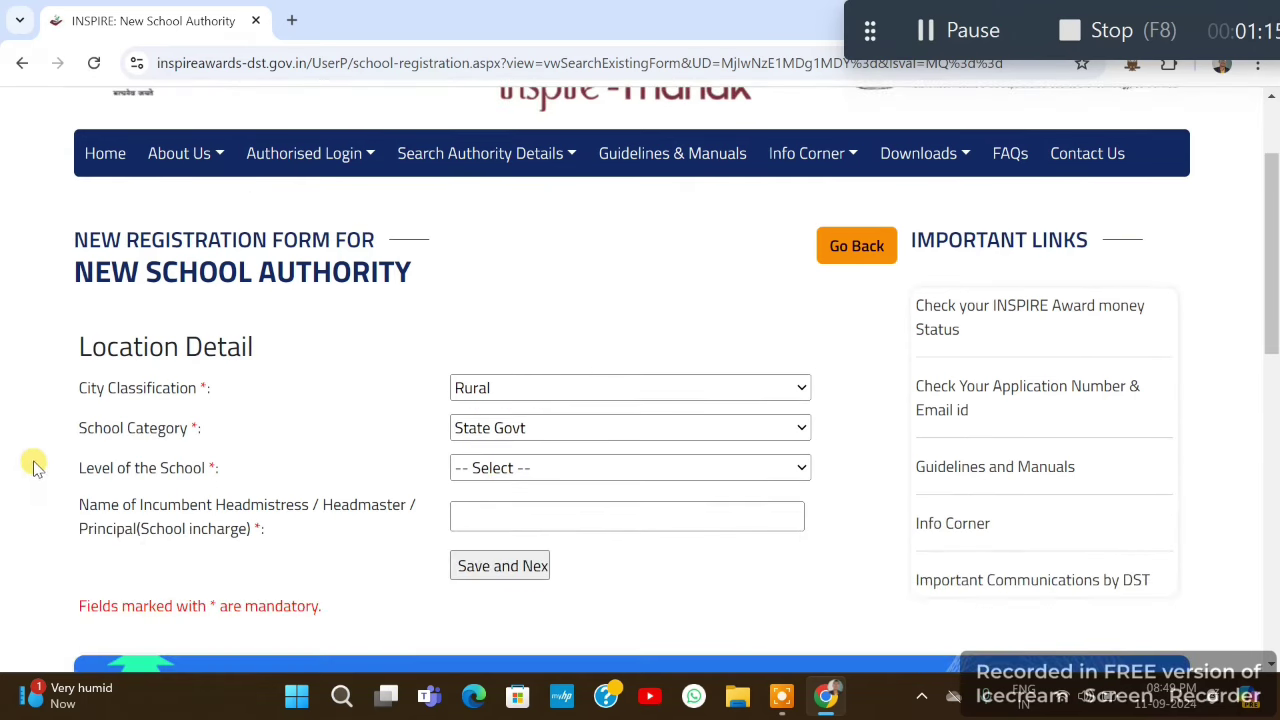
{"action": "left_click", "coordinate": [518, 468]}
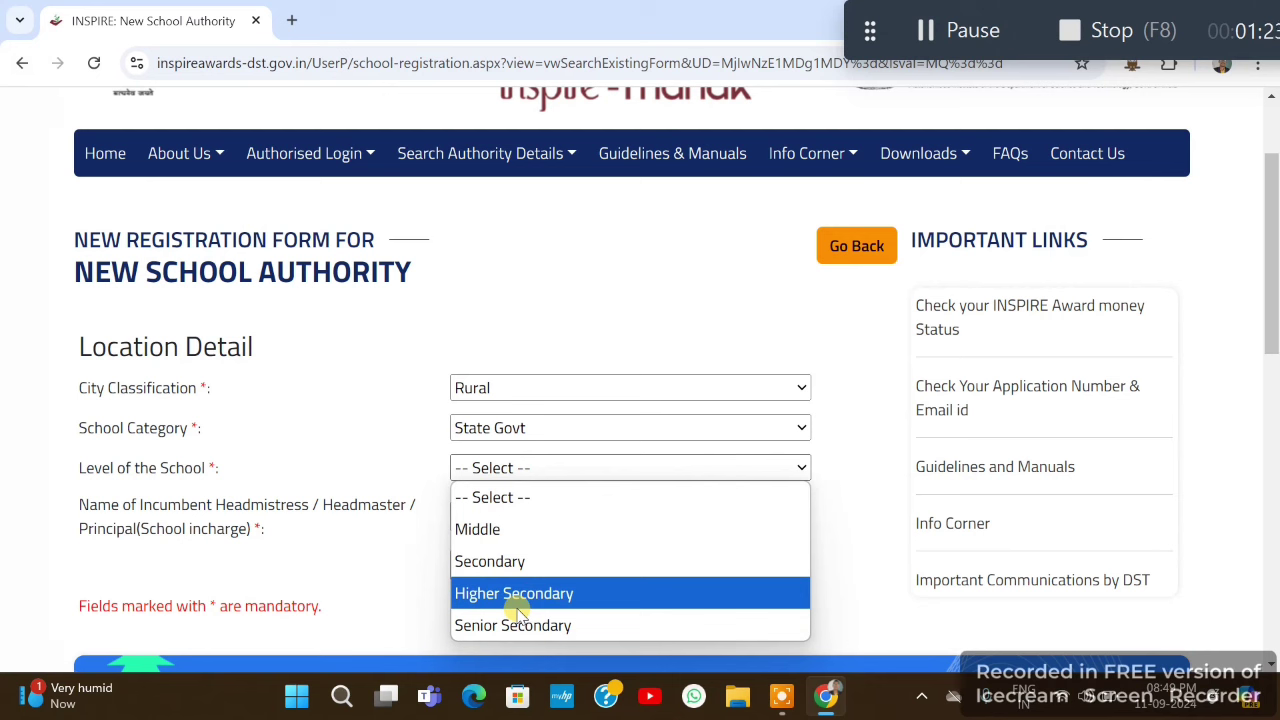
{"action": "left_click", "coordinate": [494, 563]}
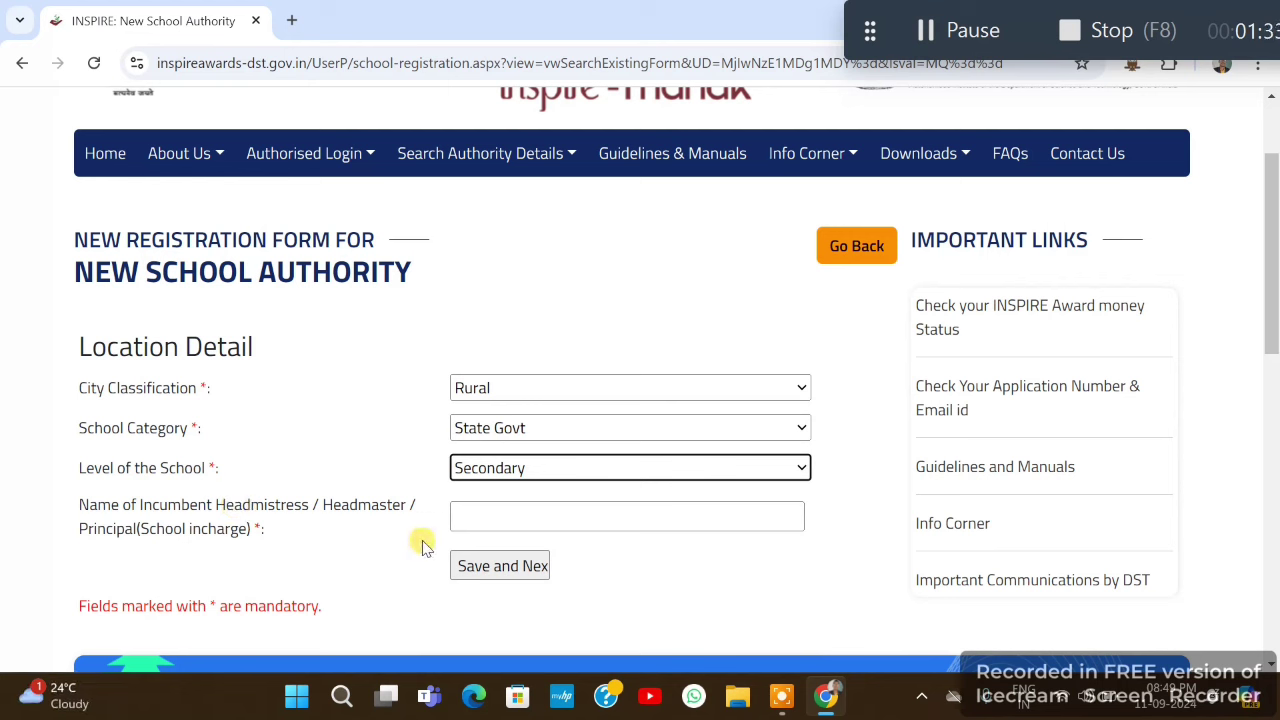
{"action": "left_click", "coordinate": [485, 523]}
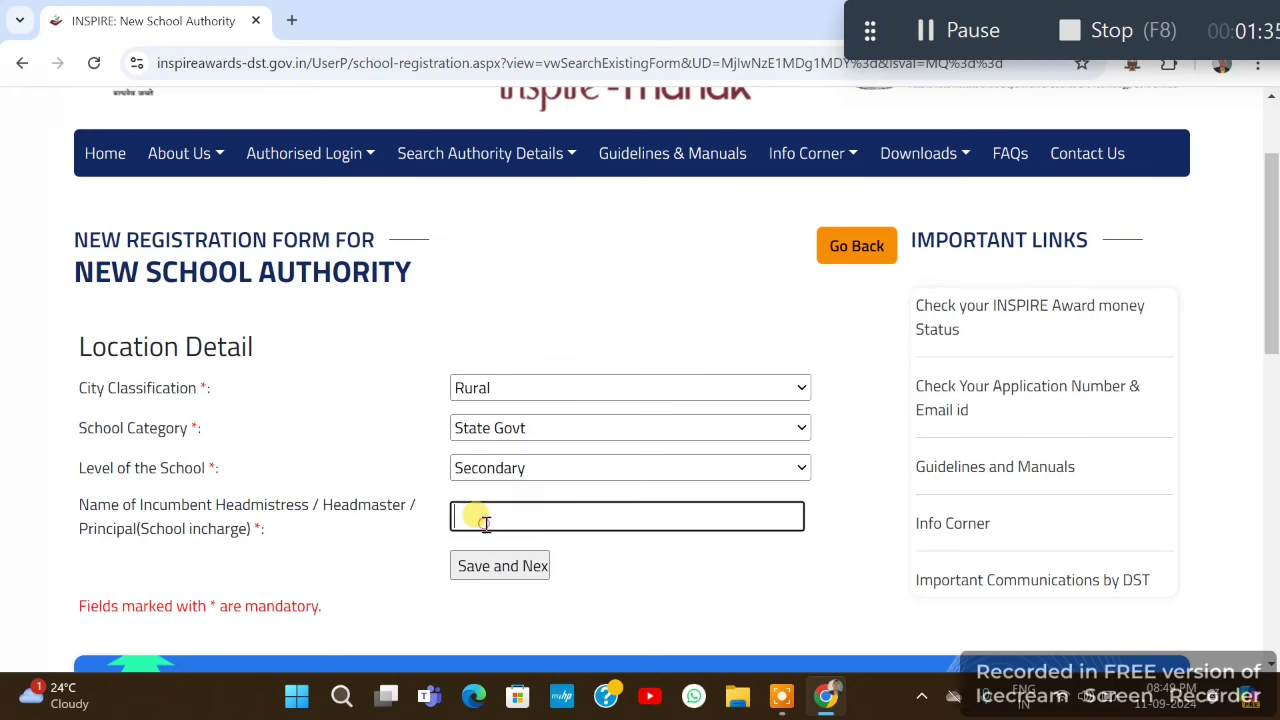
{"action": "type", "text": "Sunil"}
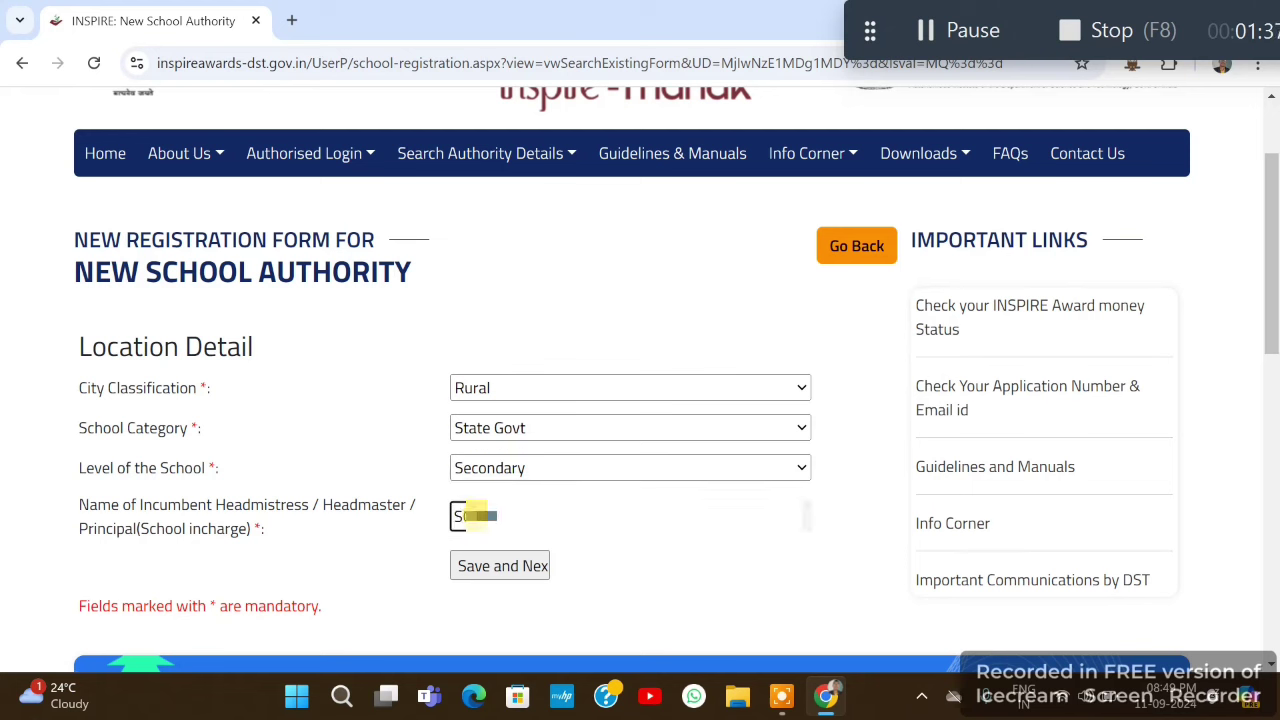
{"action": "type", "text": " Ku"}
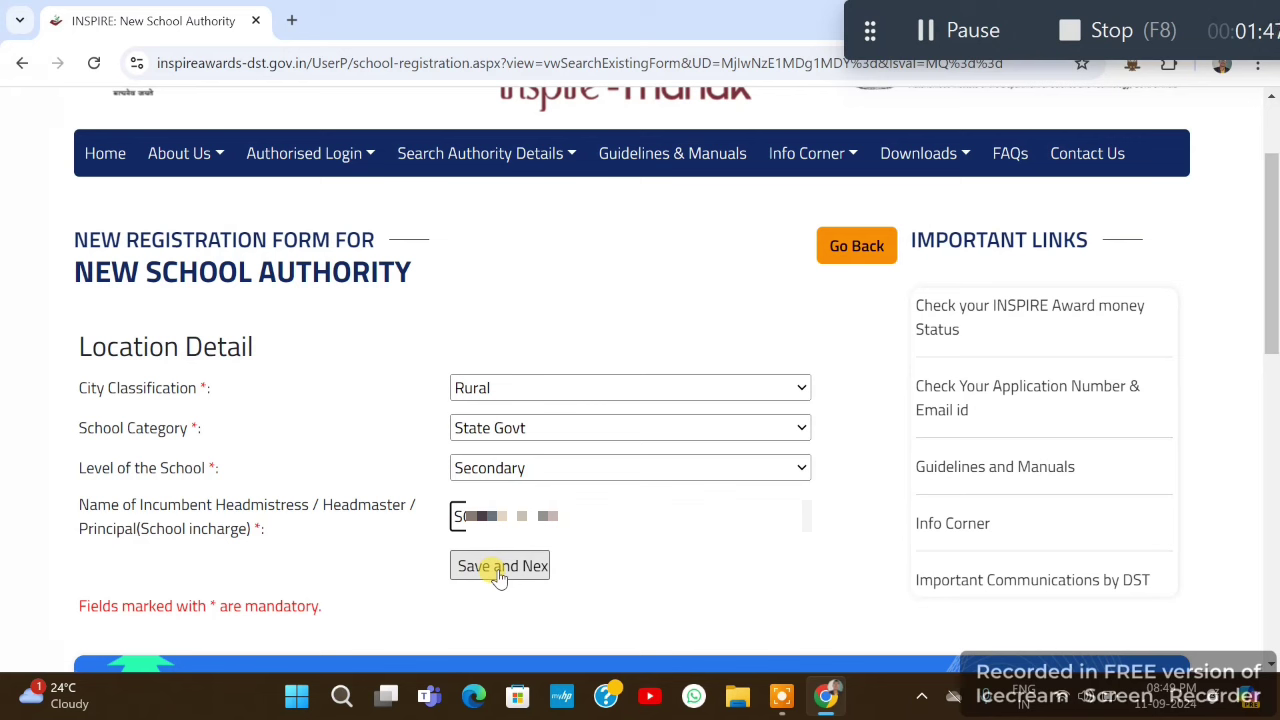
- Save the location details with Save and Next and confirm the prompt
{"action": "left_click", "coordinate": [499, 567]}
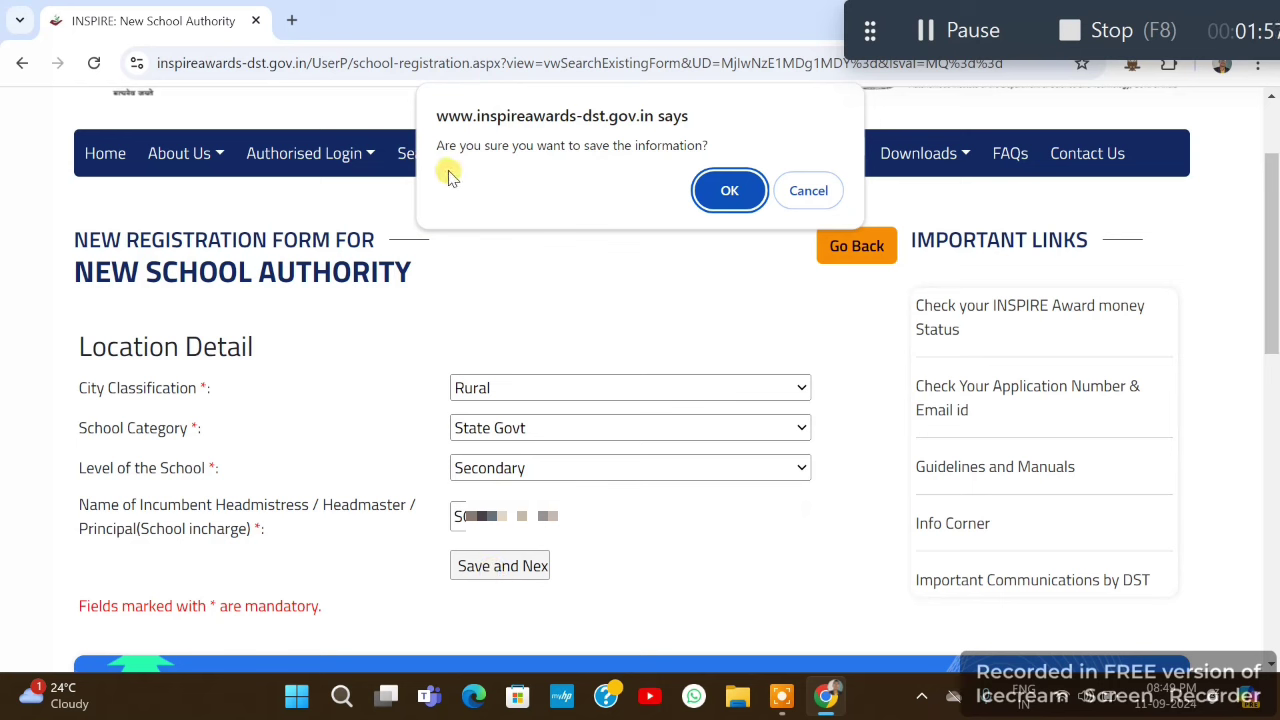
{"action": "left_click", "coordinate": [714, 191]}
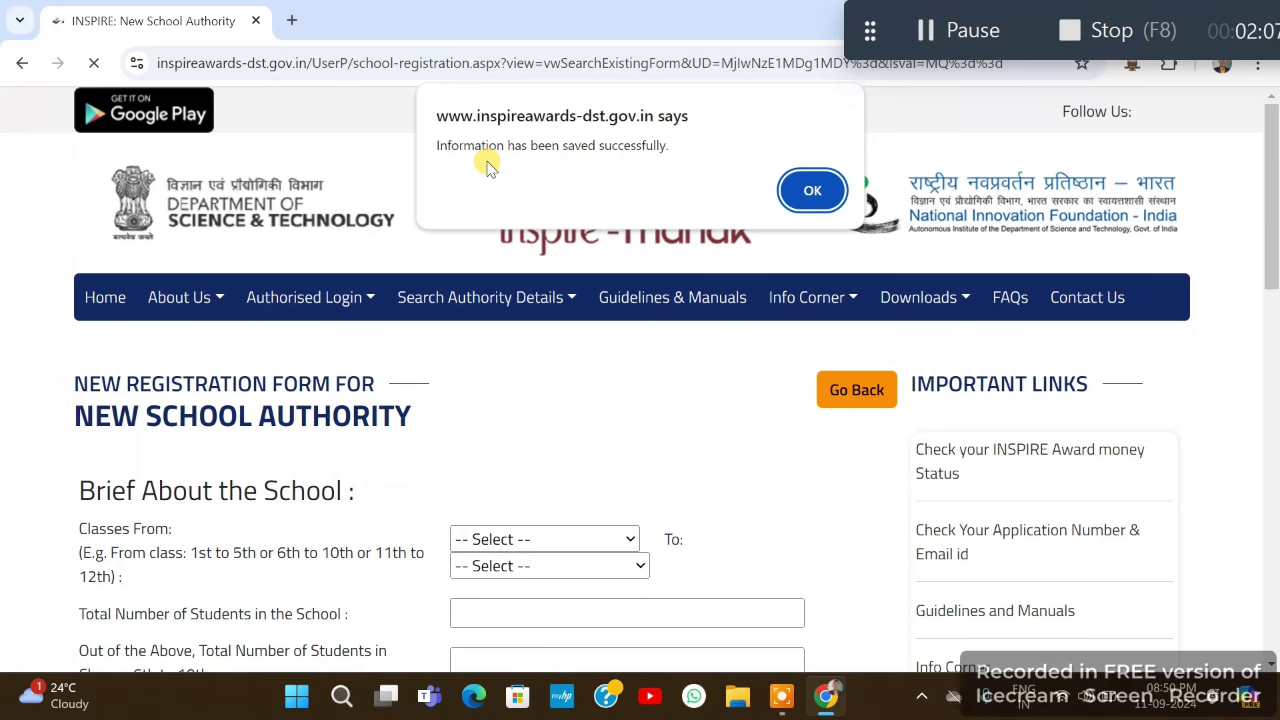
- Set the school's classes from 9th to 10th in Brief About the School
{"action": "left_click", "coordinate": [812, 192]}
{"action": "scroll", "coordinate": [820, 205], "scroll_direction": "down", "scroll_amount": 2}
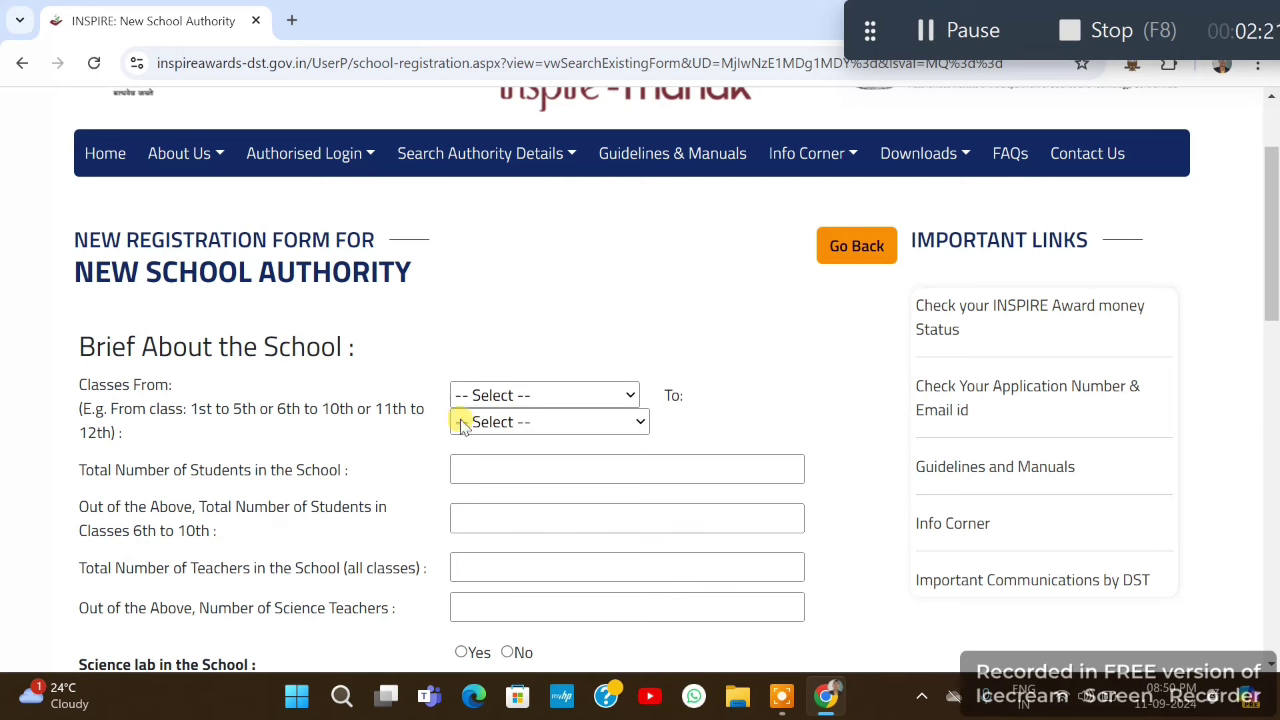
{"action": "left_click", "coordinate": [529, 390]}
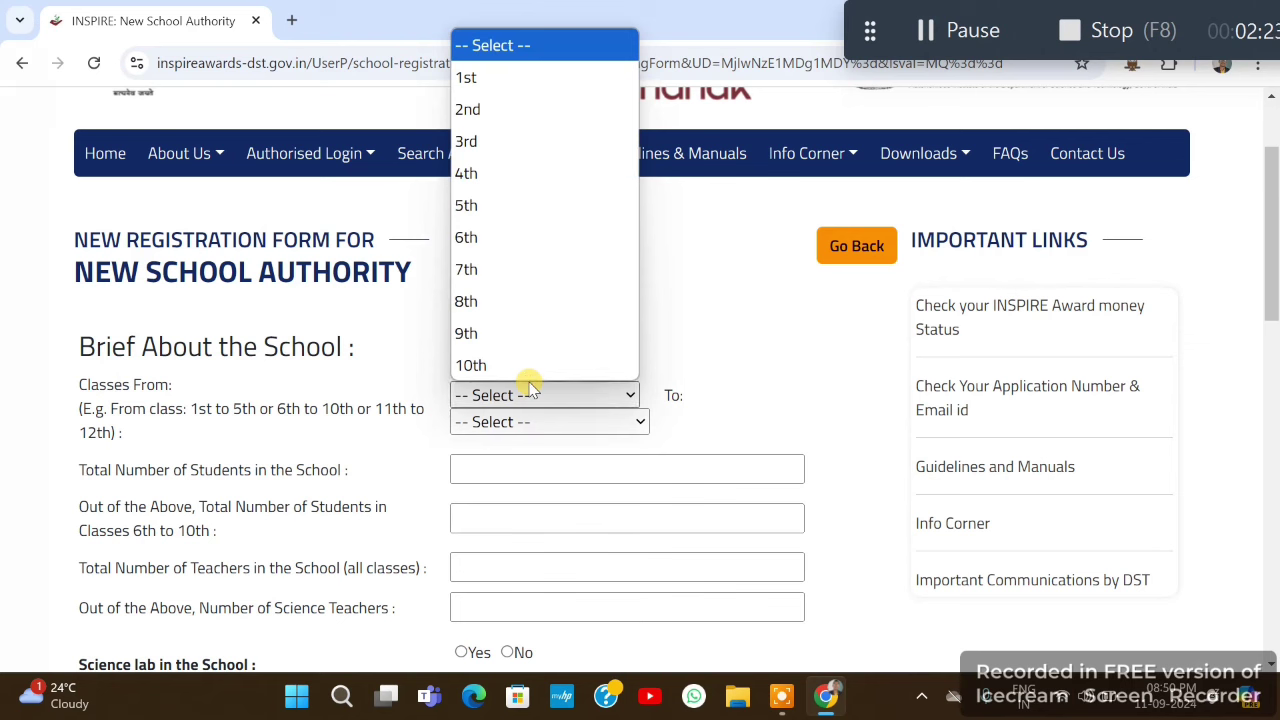
{"action": "left_click", "coordinate": [481, 335]}
{"action": "left_click", "coordinate": [541, 422]}
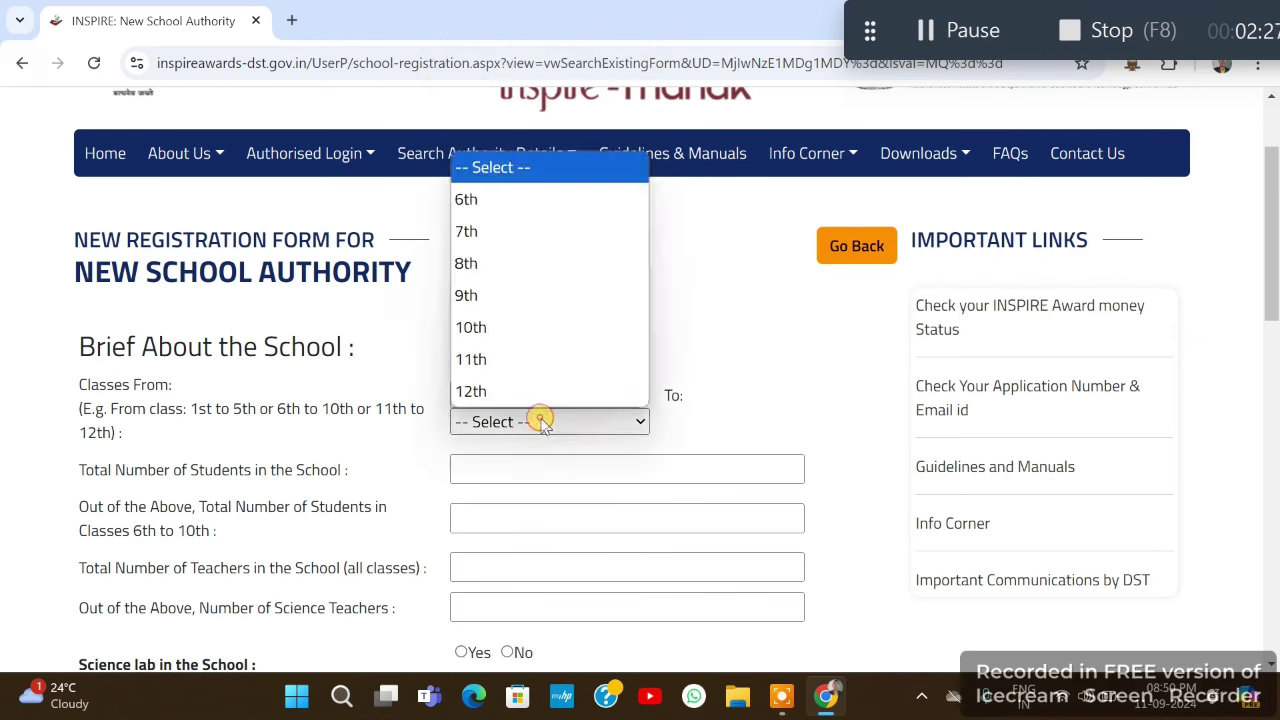
{"action": "left_click", "coordinate": [478, 333]}
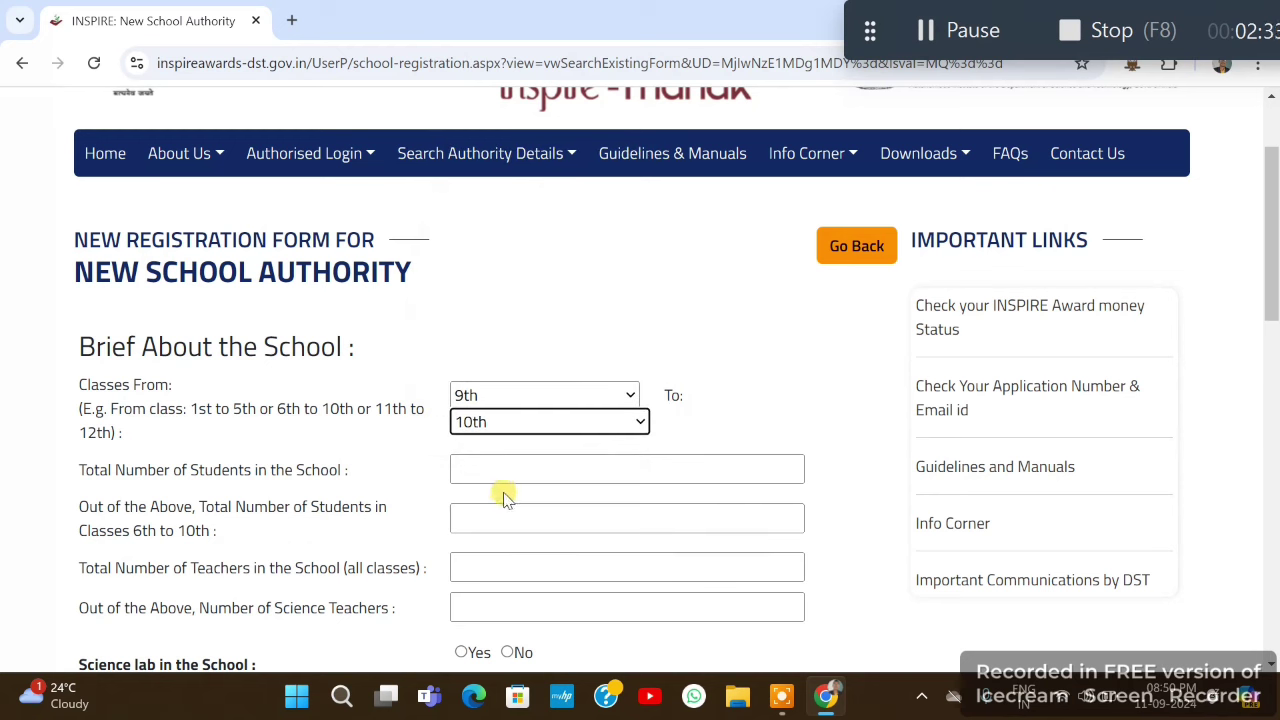
{"action": "left_click", "coordinate": [468, 470]}
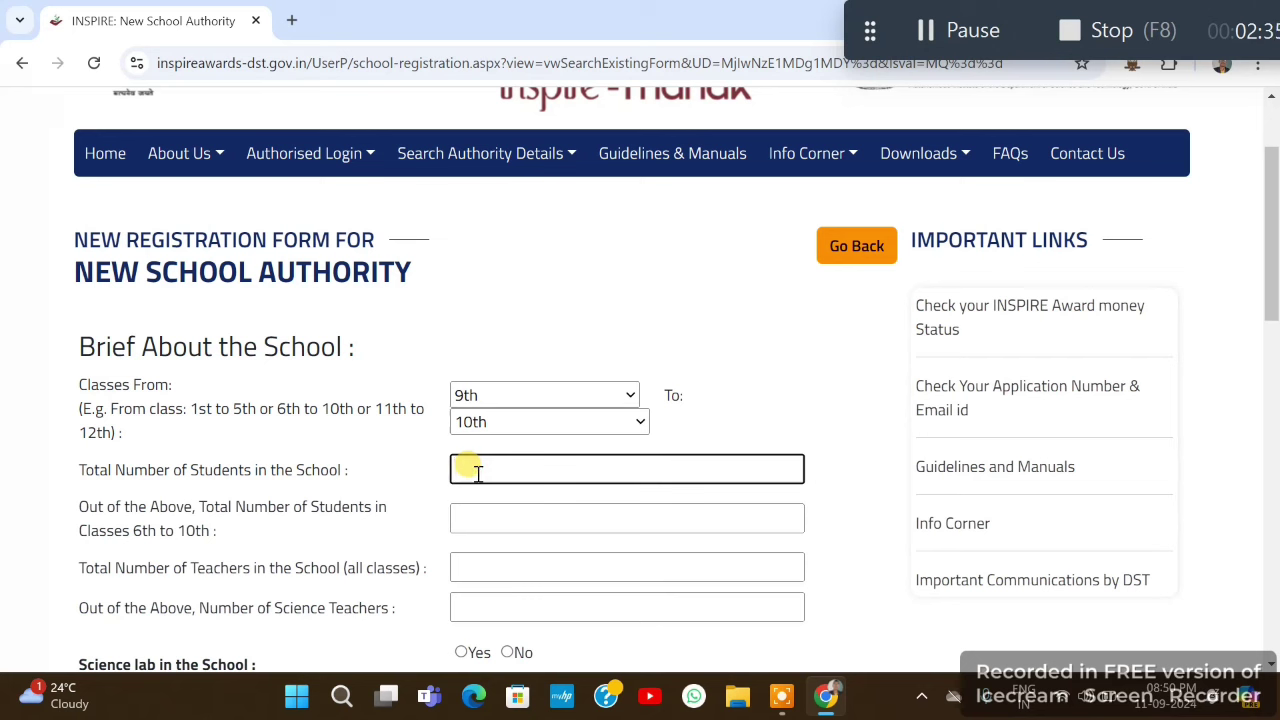
- Enter 44 total students, and 0 for 6th–10th students, total teachers and science teachers
{"action": "type", "text": "44"}
{"action": "left_click", "coordinate": [366, 474]}
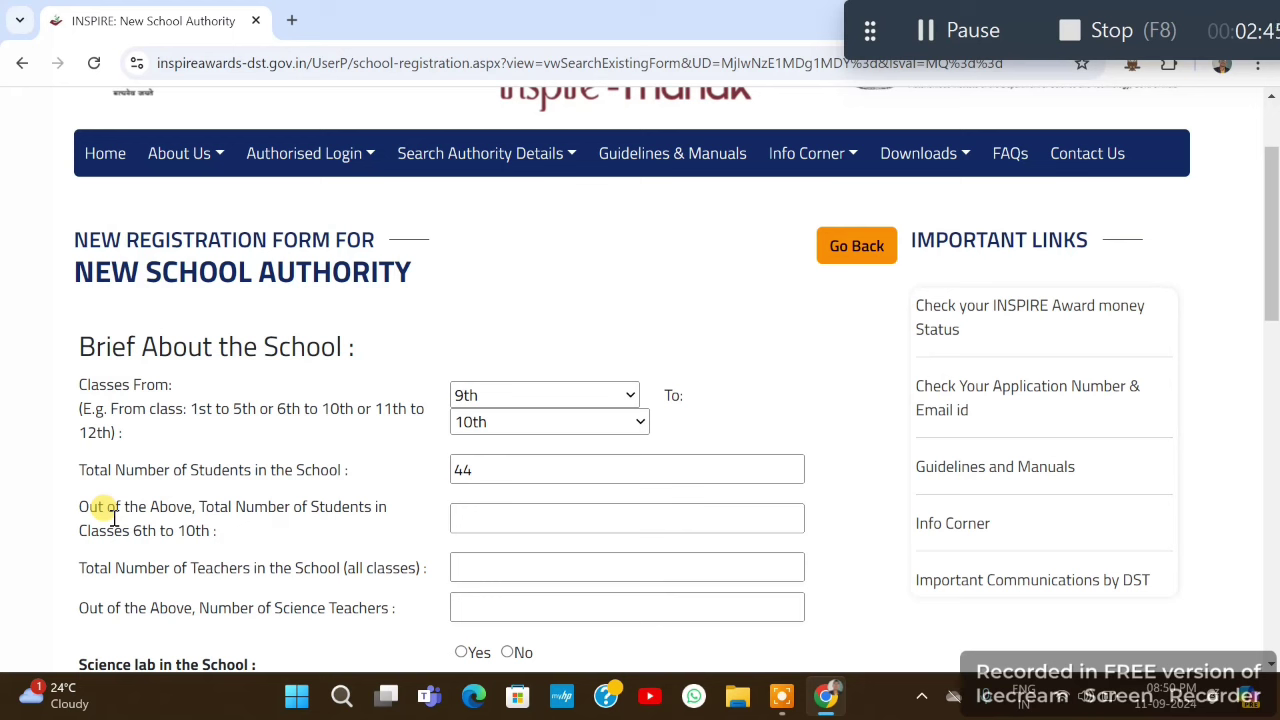
{"action": "left_click", "coordinate": [460, 516]}
{"action": "type", "text": "0"}
{"action": "left_click", "coordinate": [394, 523]}
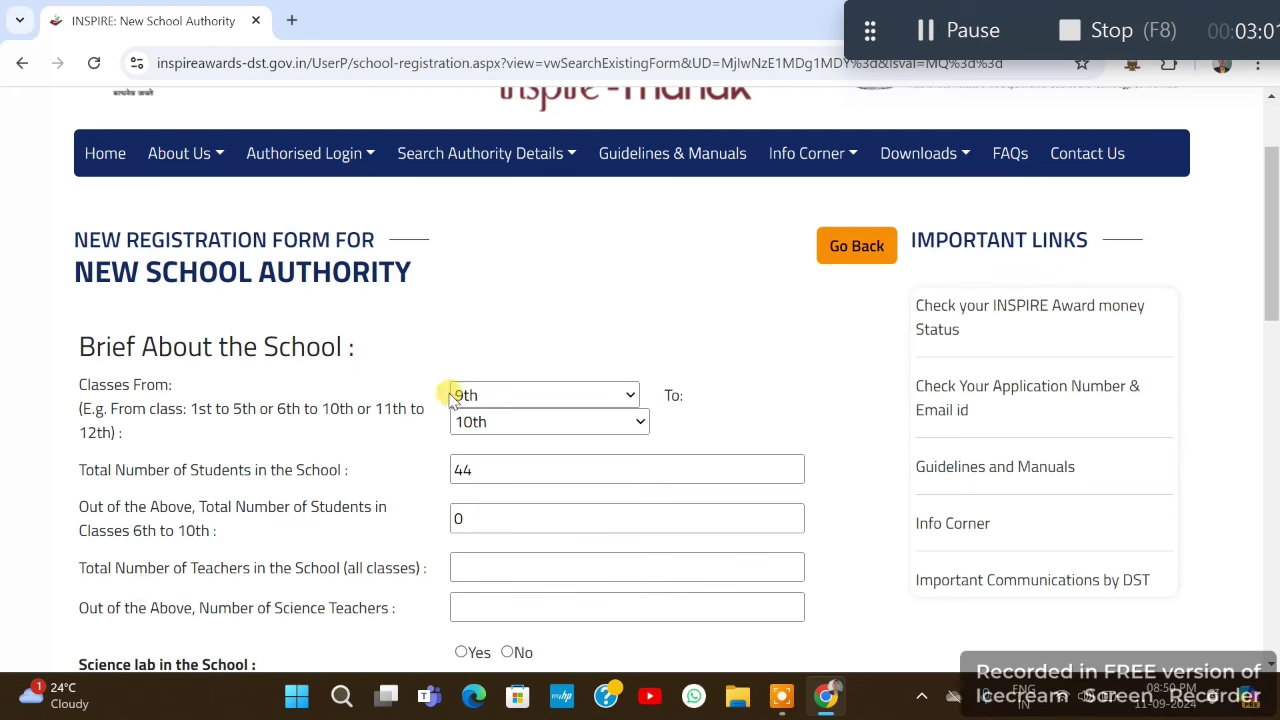
{"action": "left_click", "coordinate": [492, 568]}
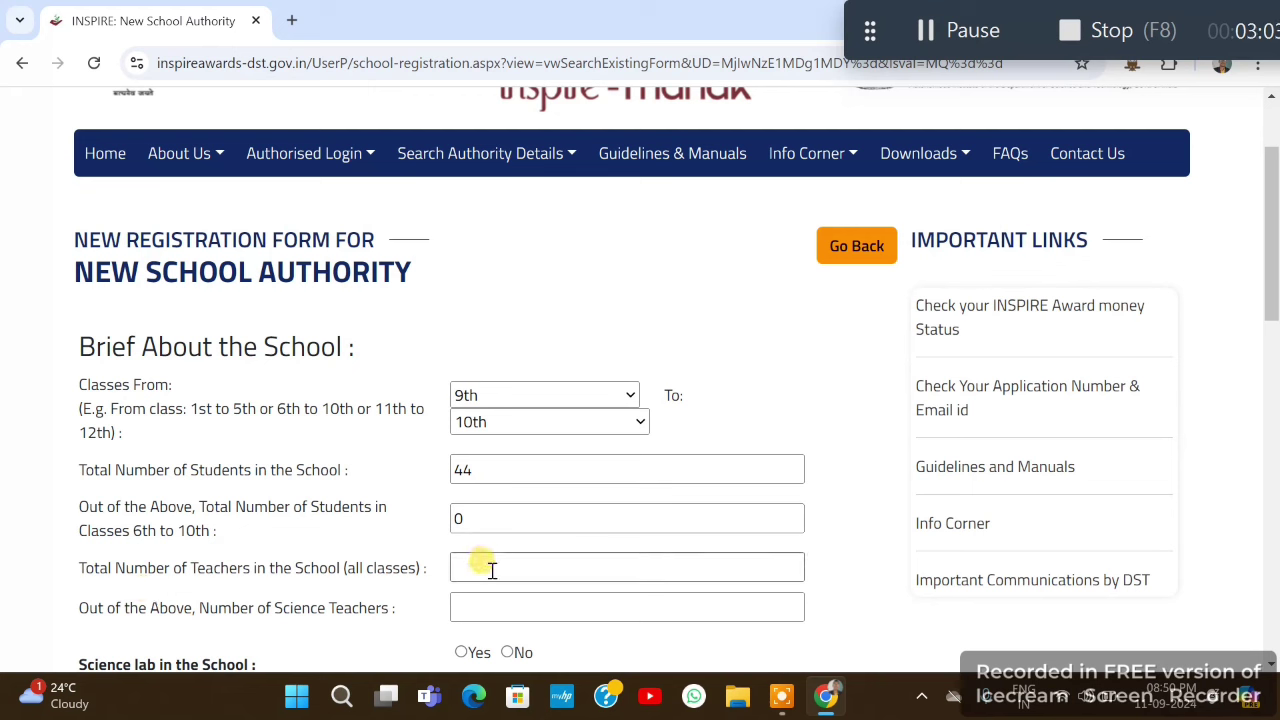
{"action": "left_click", "coordinate": [492, 568]}
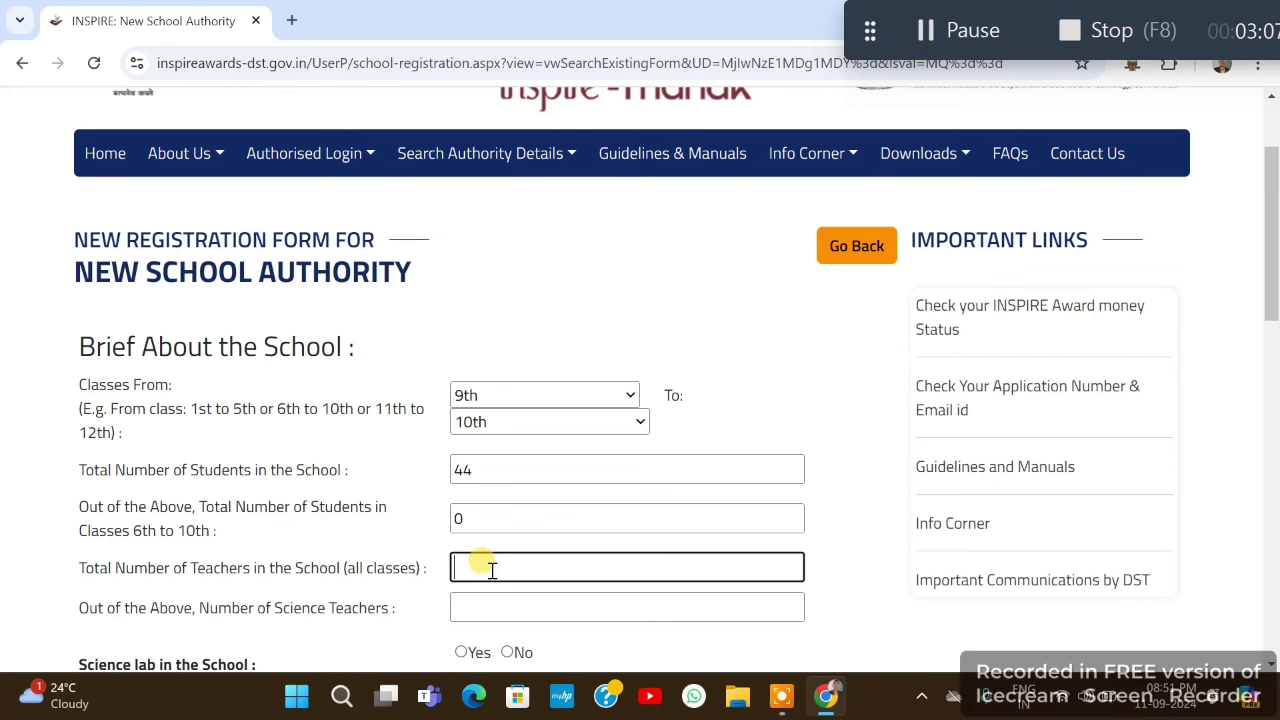
{"action": "type", "text": "0"}
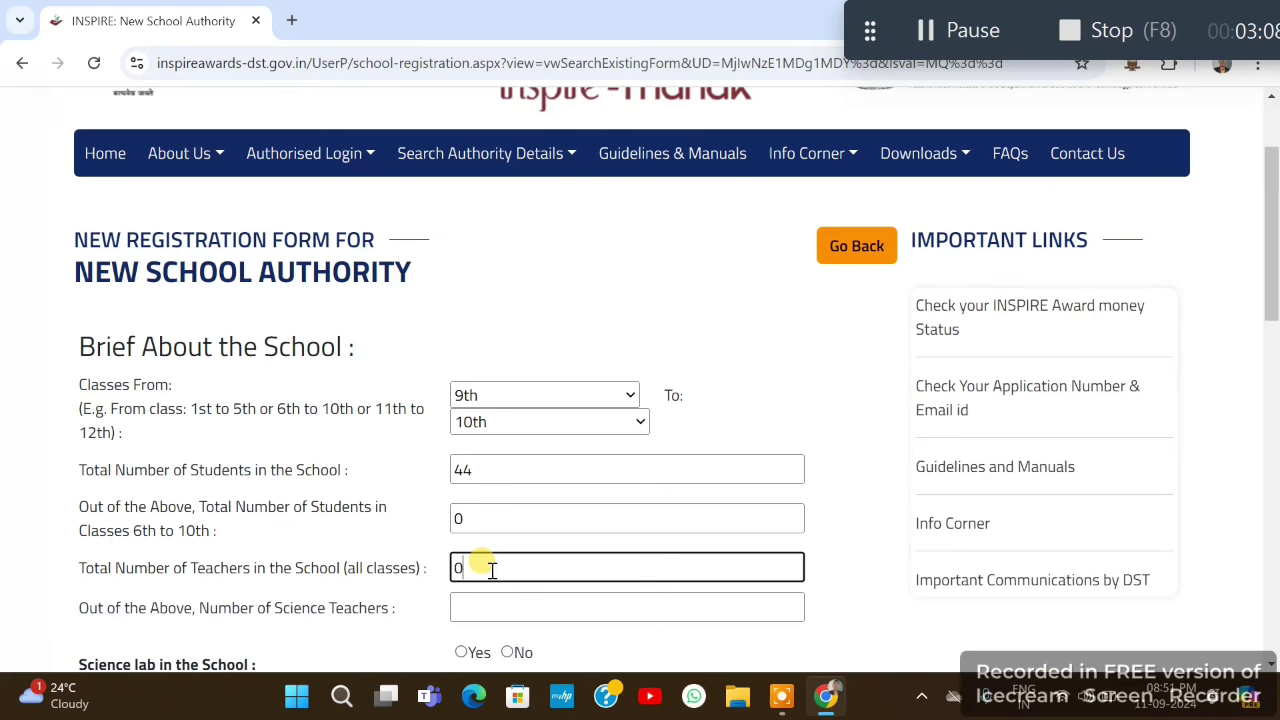
{"action": "left_click", "coordinate": [418, 610]}
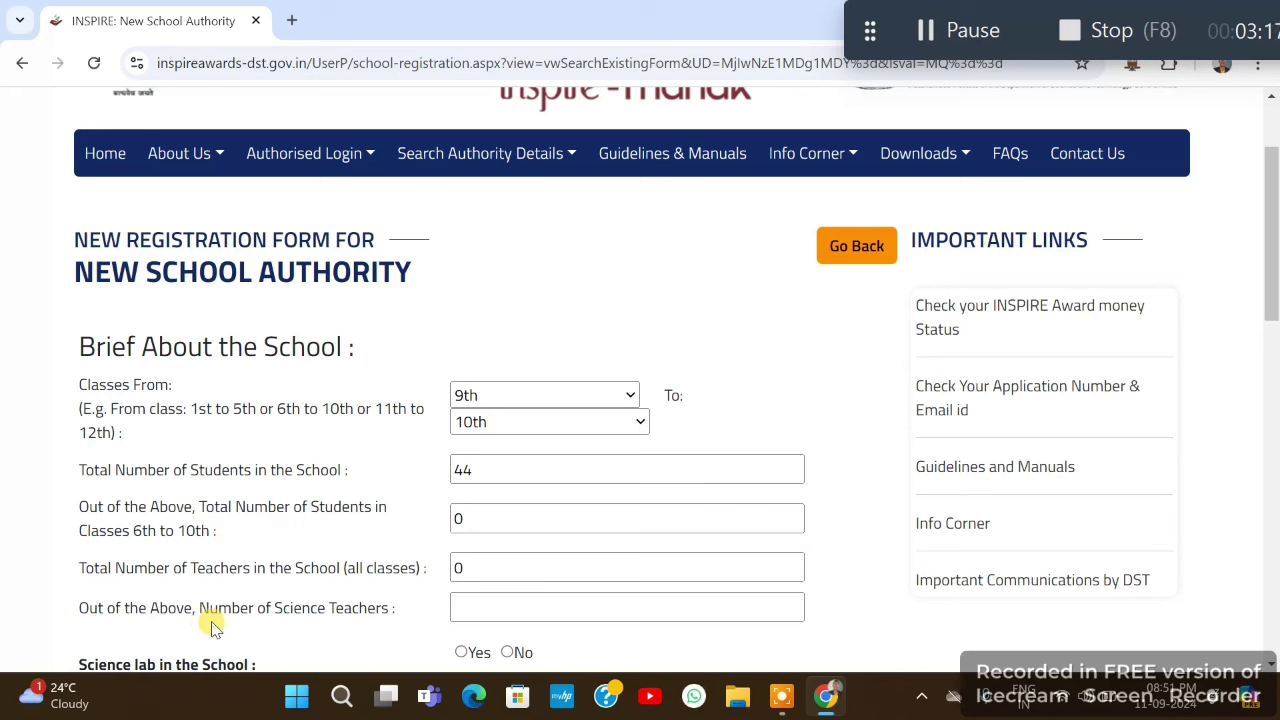
{"action": "left_click", "coordinate": [494, 610]}
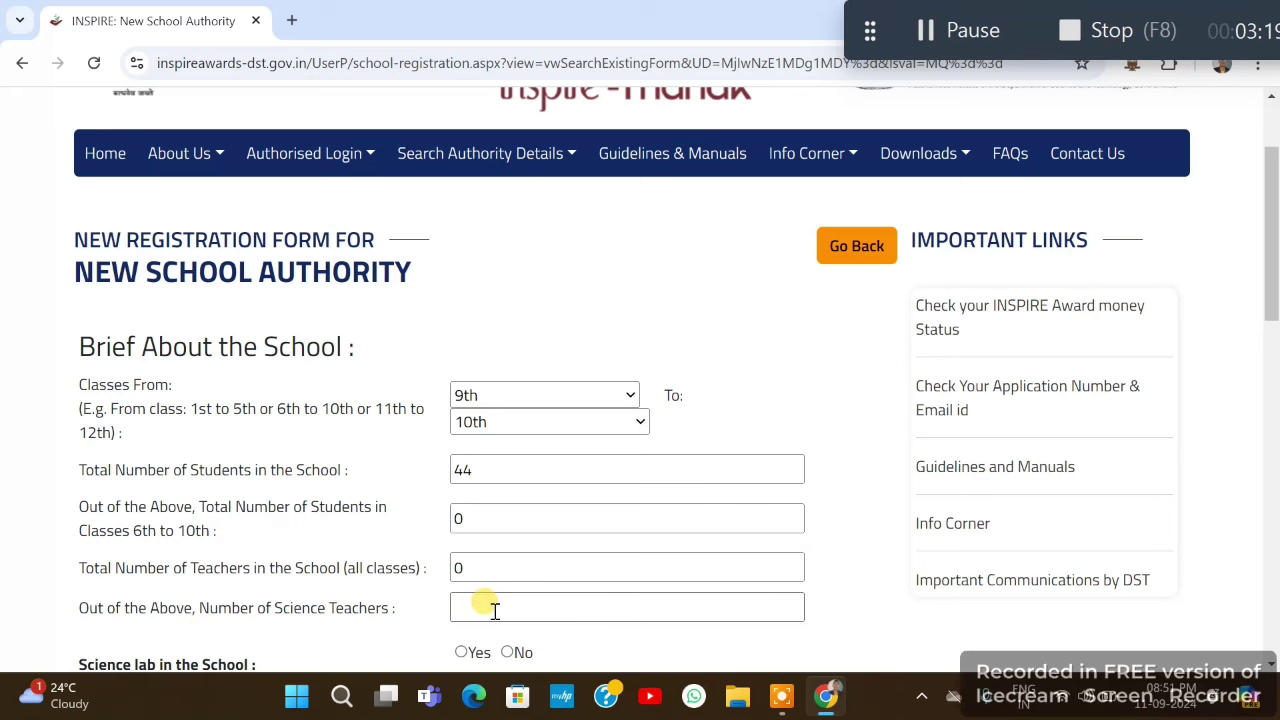
{"action": "left_click", "coordinate": [494, 610]}
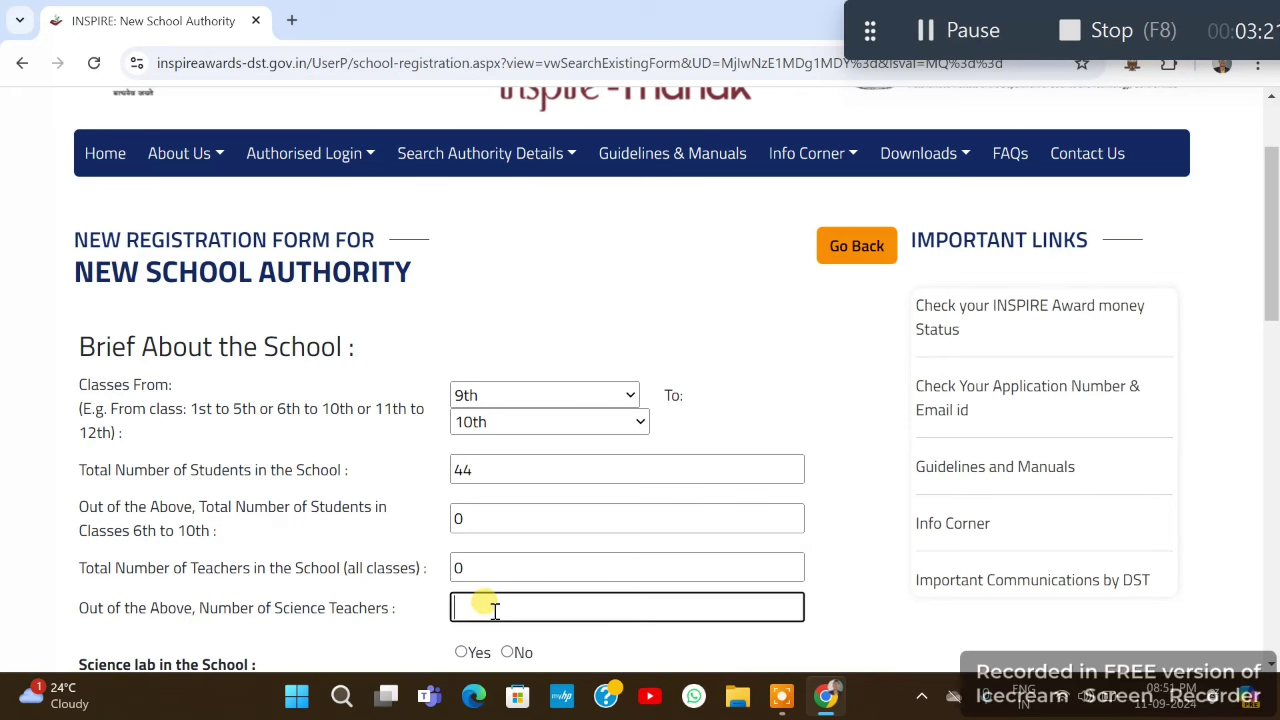
{"action": "type", "text": "0"}
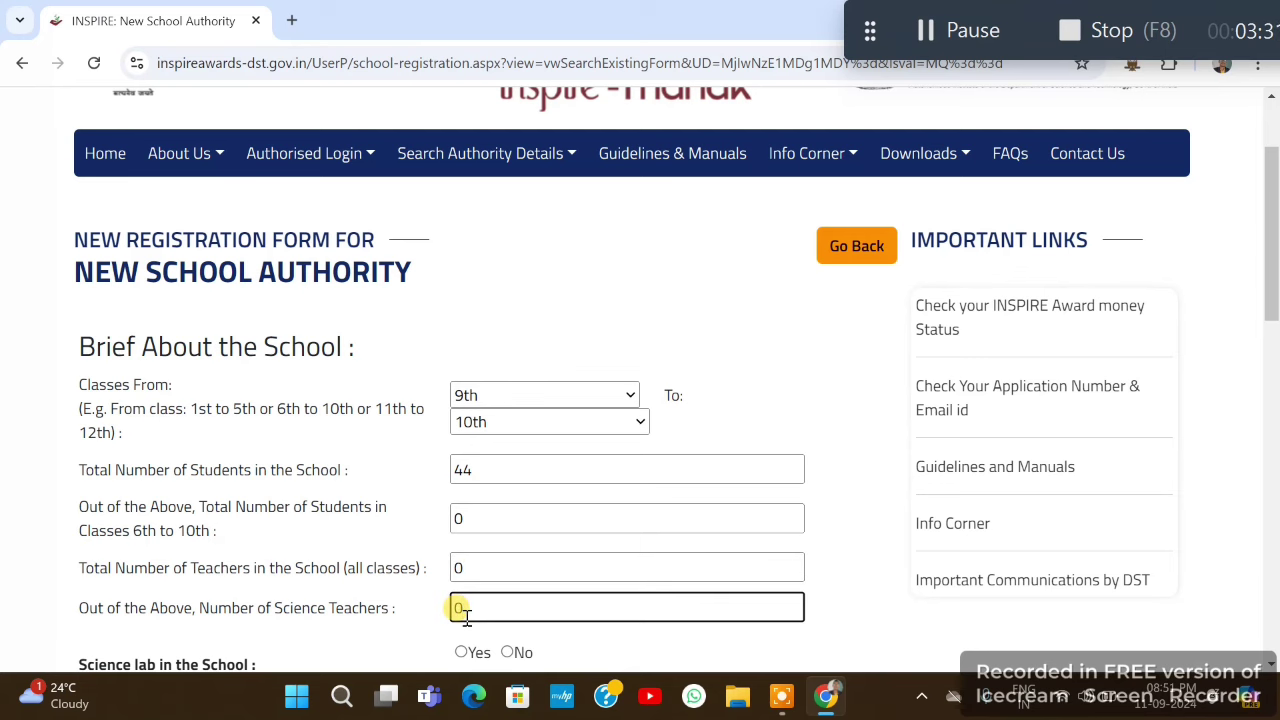
- Finish the science teachers entry and mark the school as having no science lab
{"action": "left_click", "coordinate": [394, 634]}
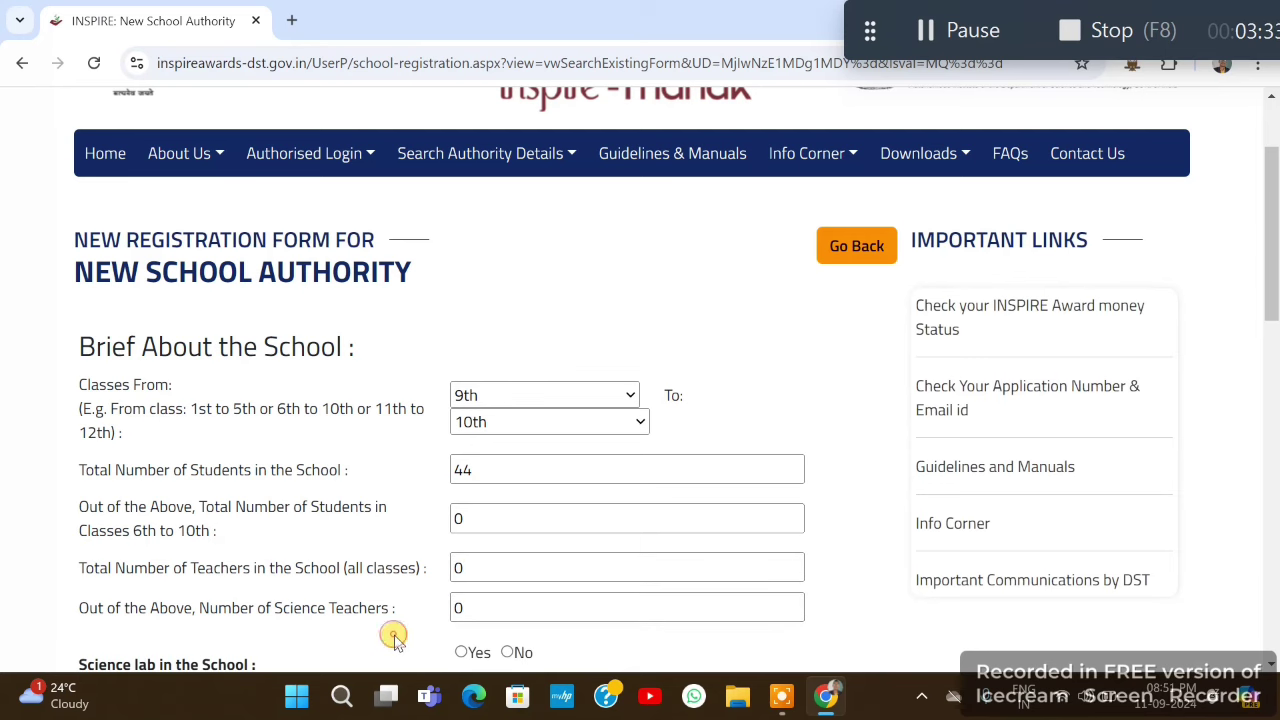
{"action": "scroll", "coordinate": [394, 636], "scroll_direction": "down", "scroll_amount": 2}
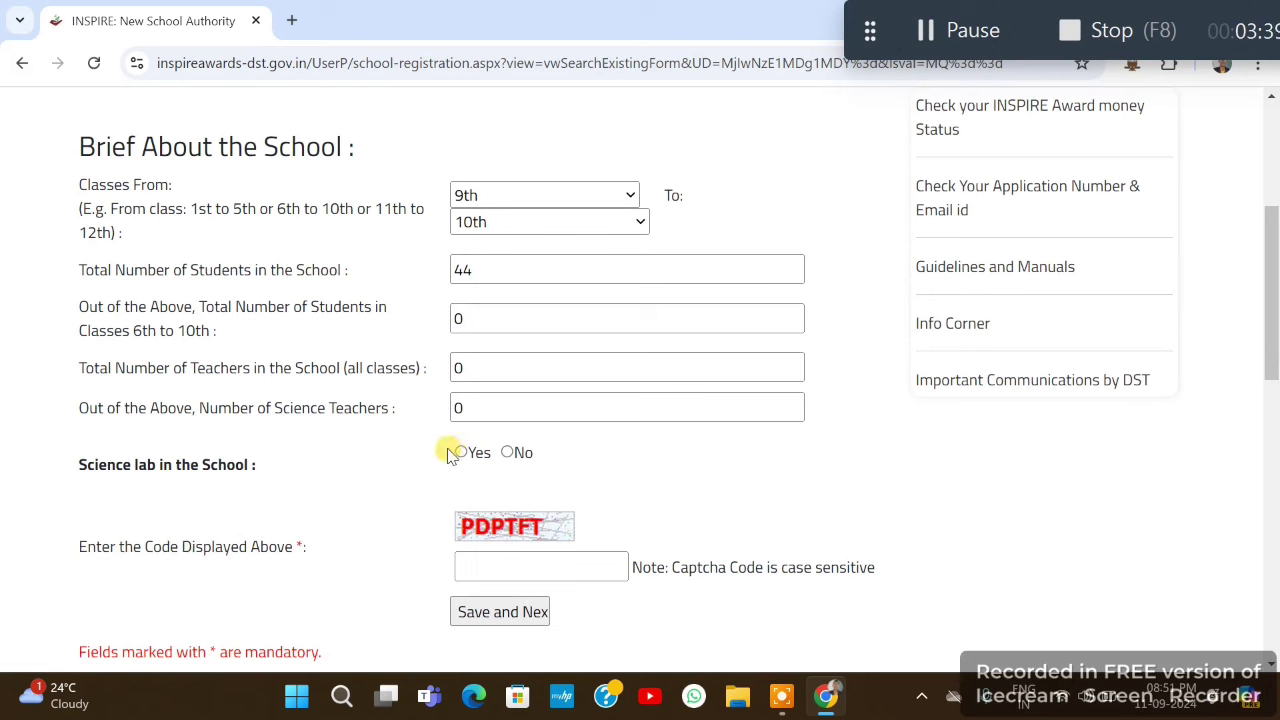
{"action": "left_click", "coordinate": [507, 453]}
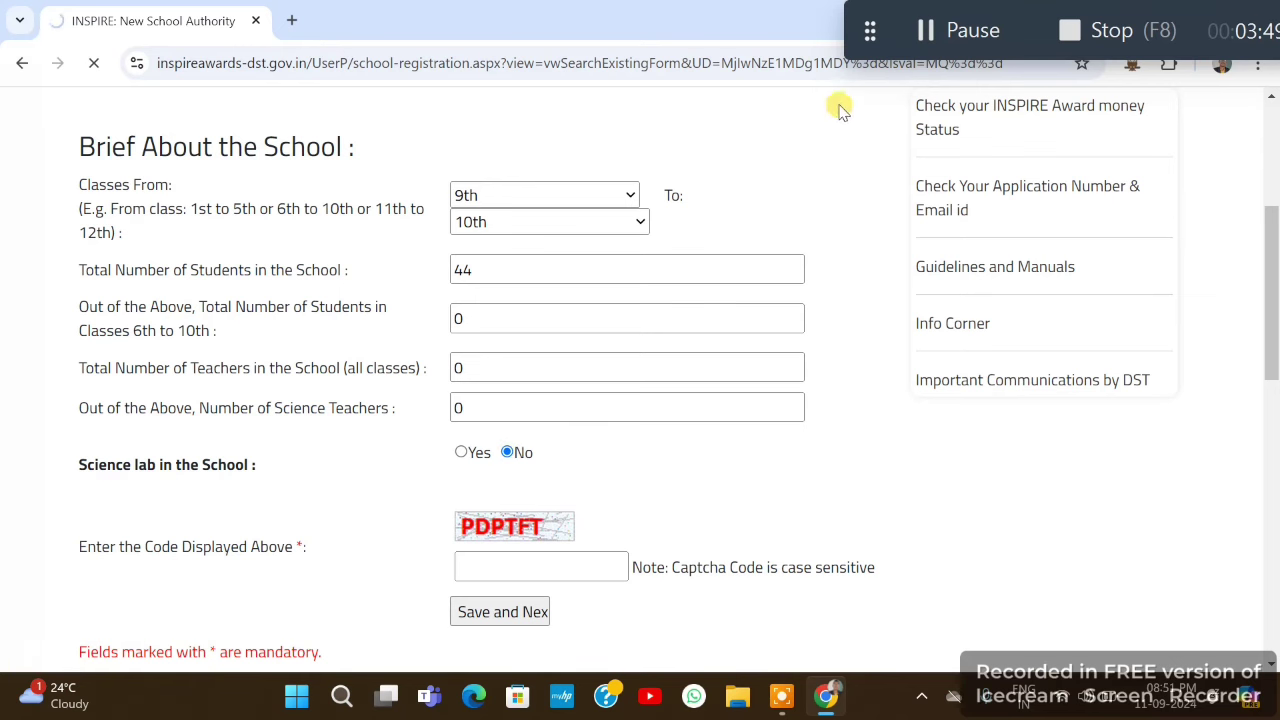
{"action": "key", "text": "F7"}
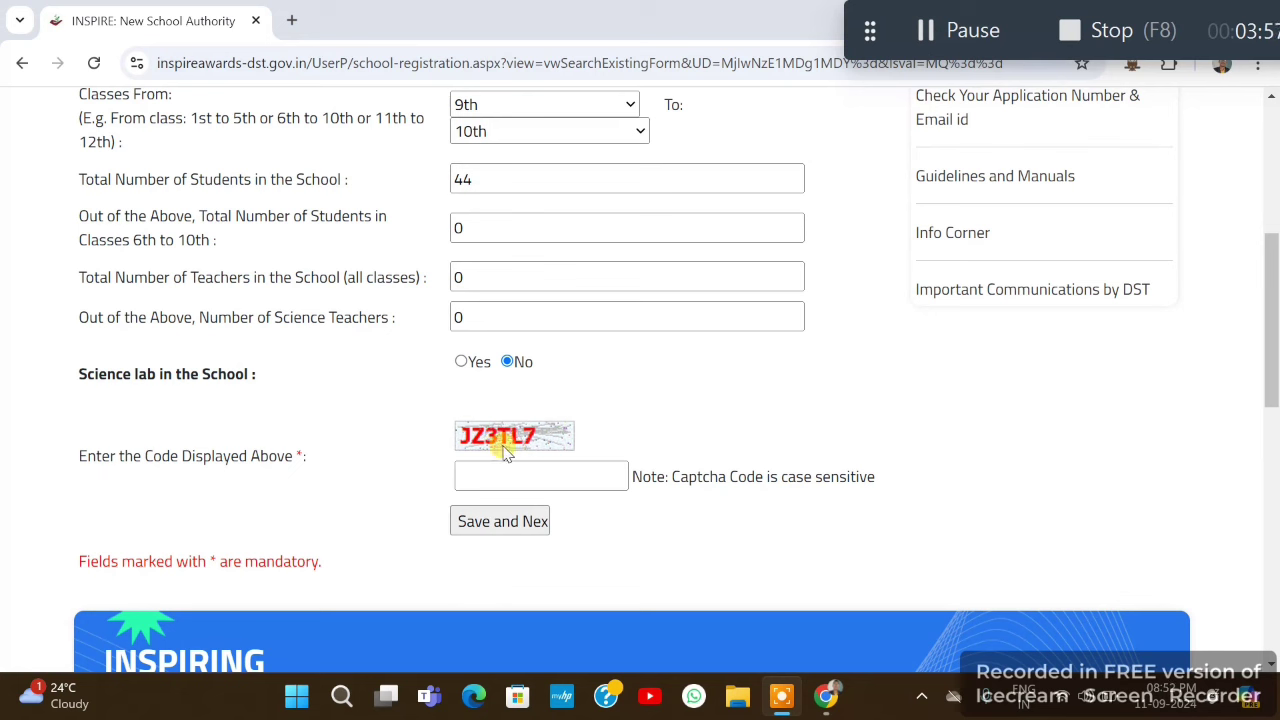
- Enter the displayed captcha into the code box
{"action": "left_click", "coordinate": [491, 478]}
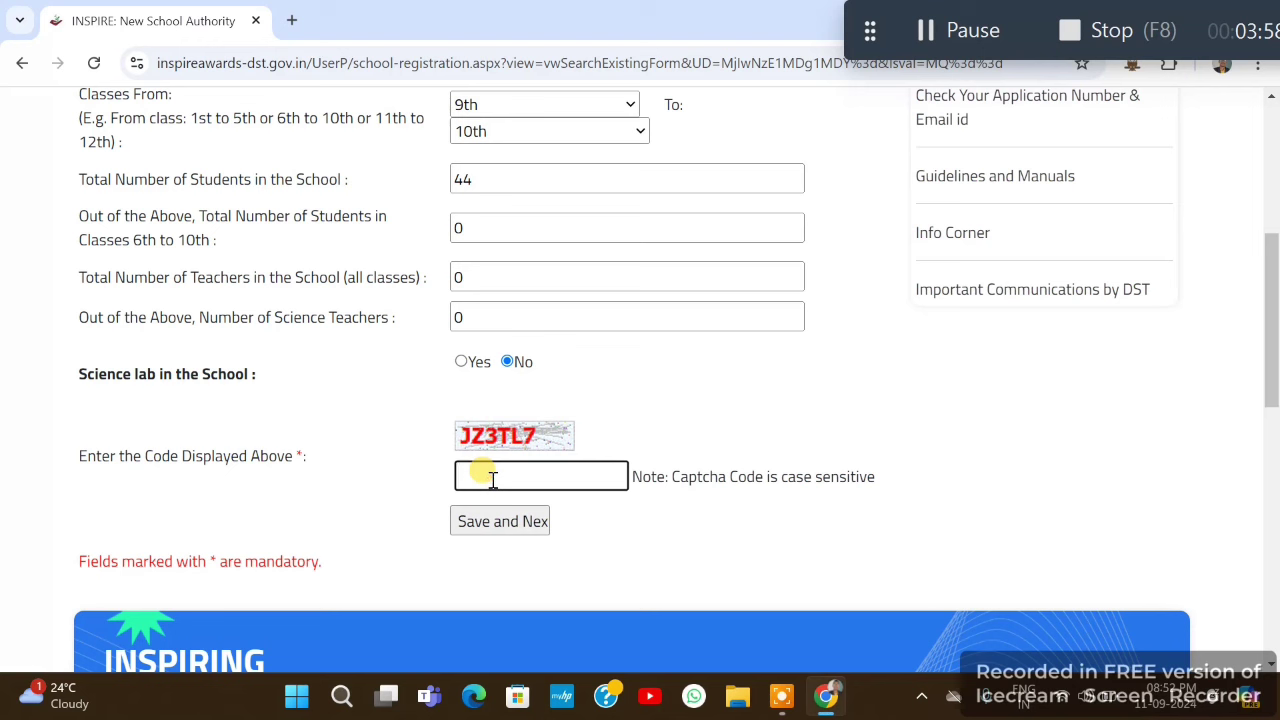
{"action": "type", "text": "JZ3TL7"}
{"action": "left_click", "coordinate": [870, 408]}
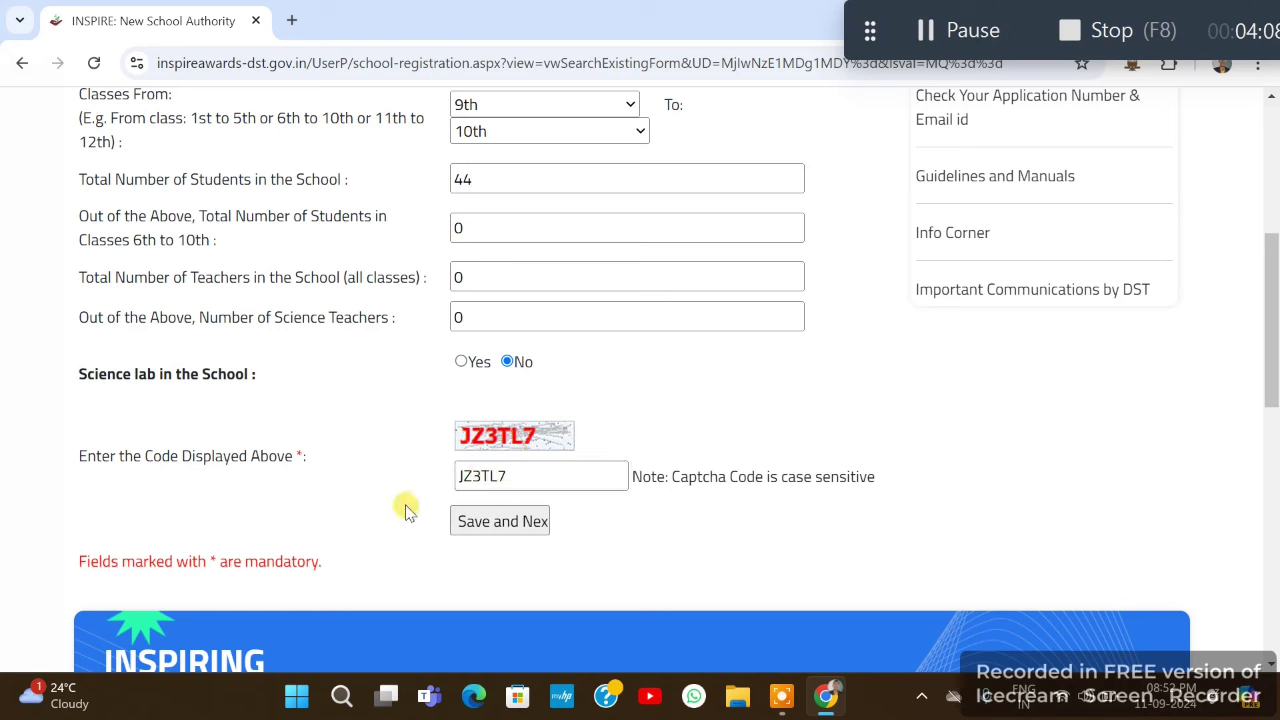
- Save the Brief About the School details with Save and Next and confirm the save
{"action": "left_click", "coordinate": [472, 531]}
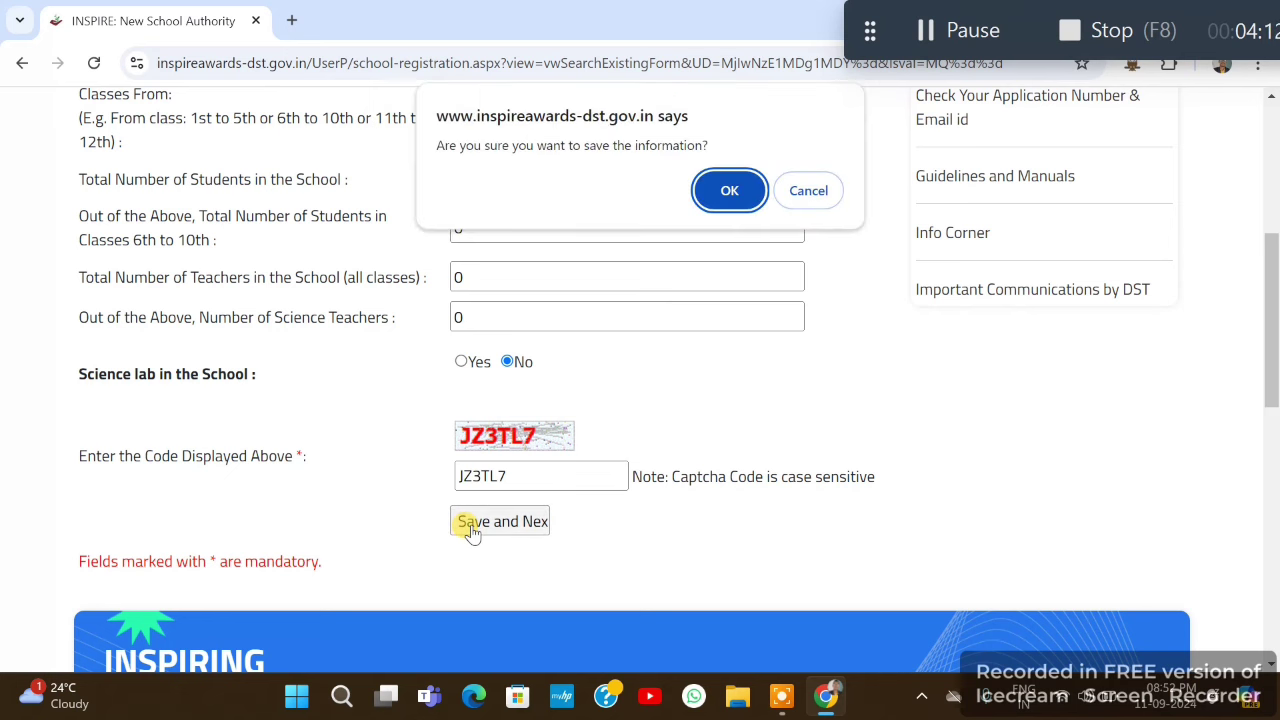
{"action": "left_click", "coordinate": [897, 34]}
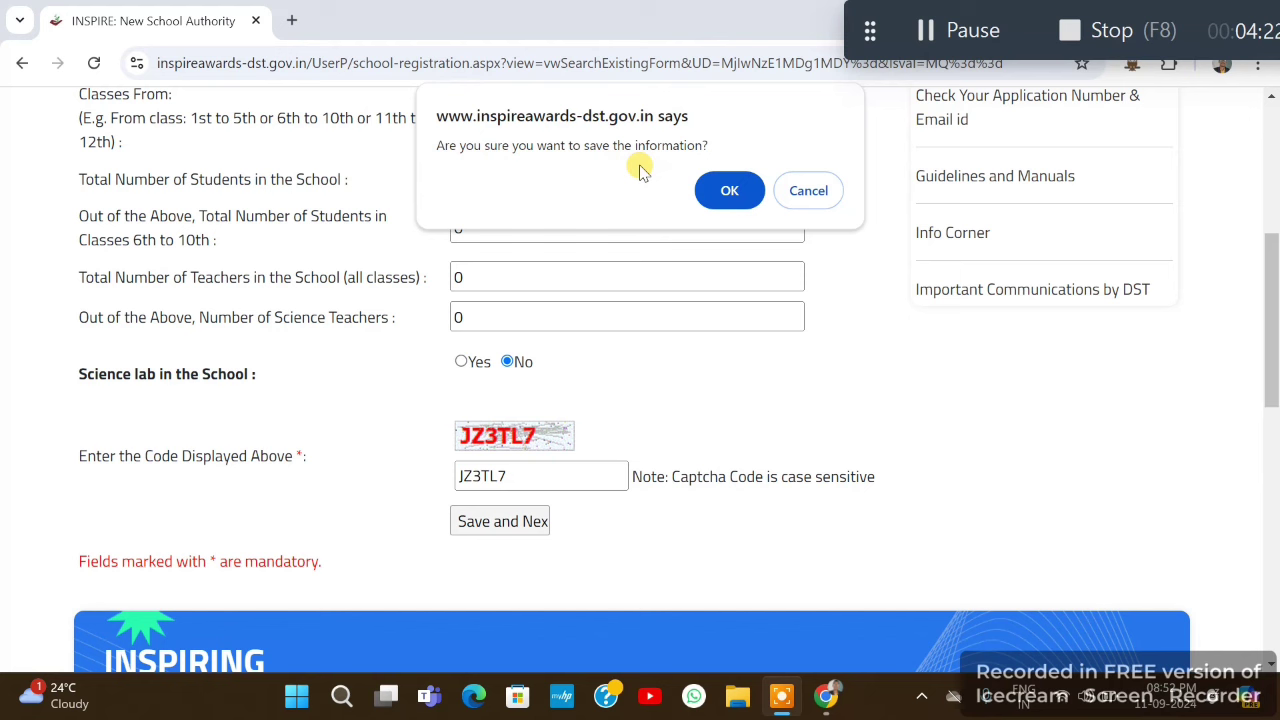
{"action": "left_click", "coordinate": [726, 190]}
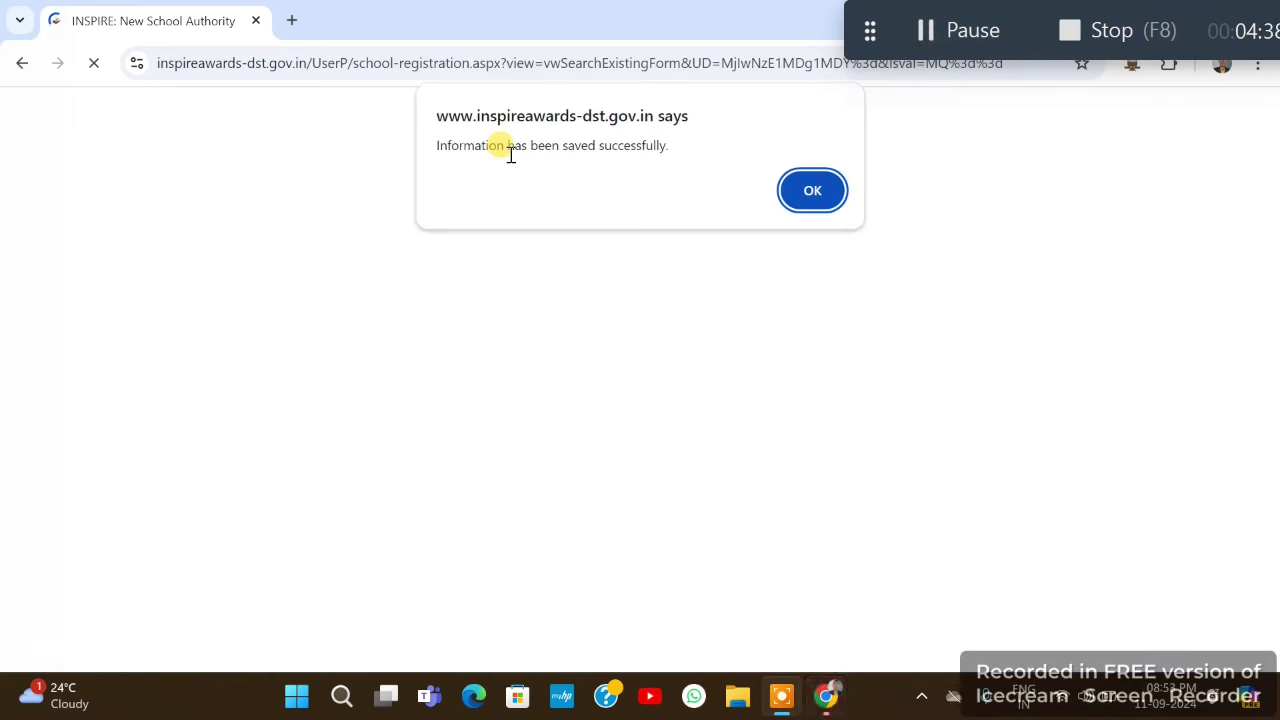
- Enter the authorized person's name, designation and contact number, then save and confirm
{"action": "left_click", "coordinate": [807, 194]}
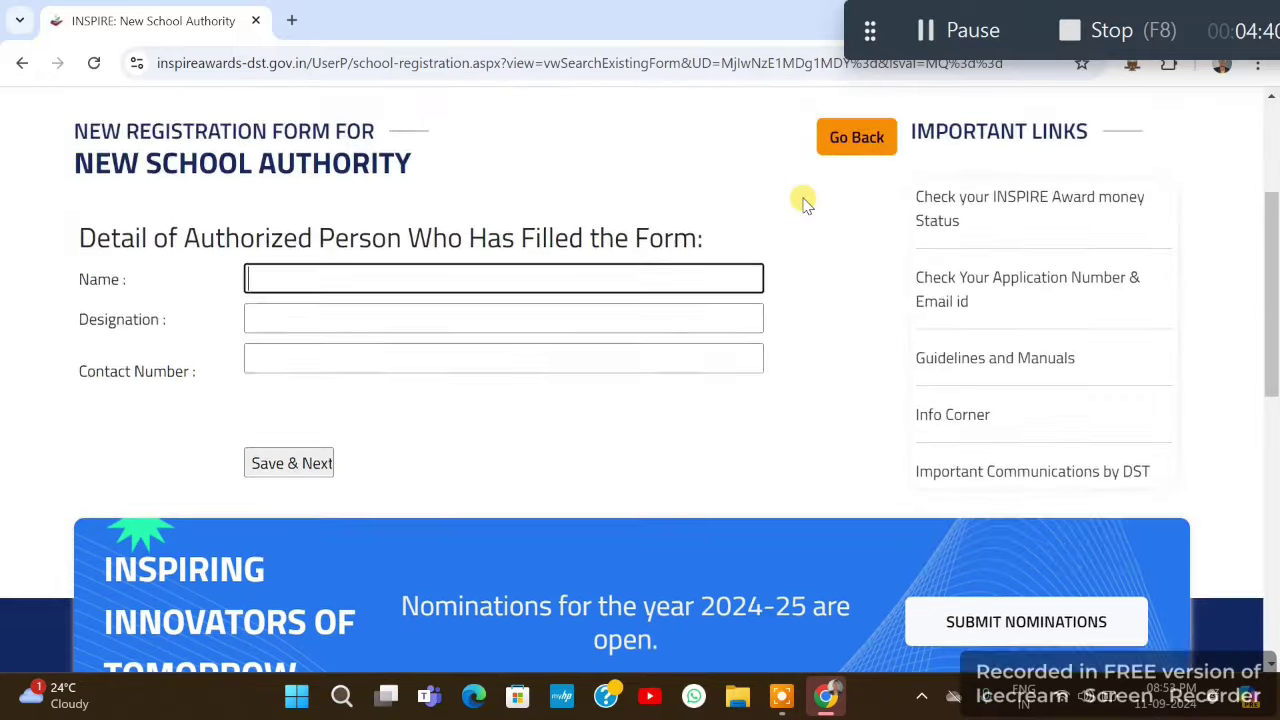
{"action": "scroll", "coordinate": [805, 197], "scroll_direction": "down", "scroll_amount": 2}
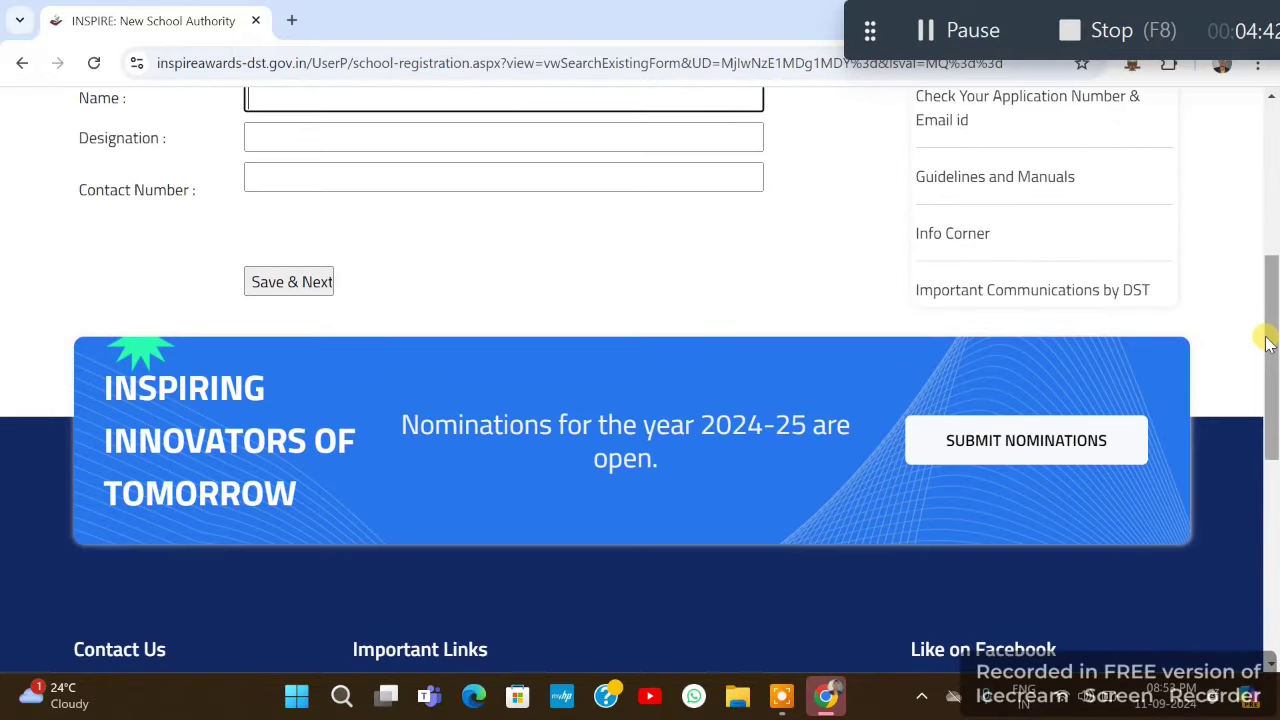
{"action": "left_click_drag", "start_coordinate": [1268, 343], "coordinate": [1268, 258]}
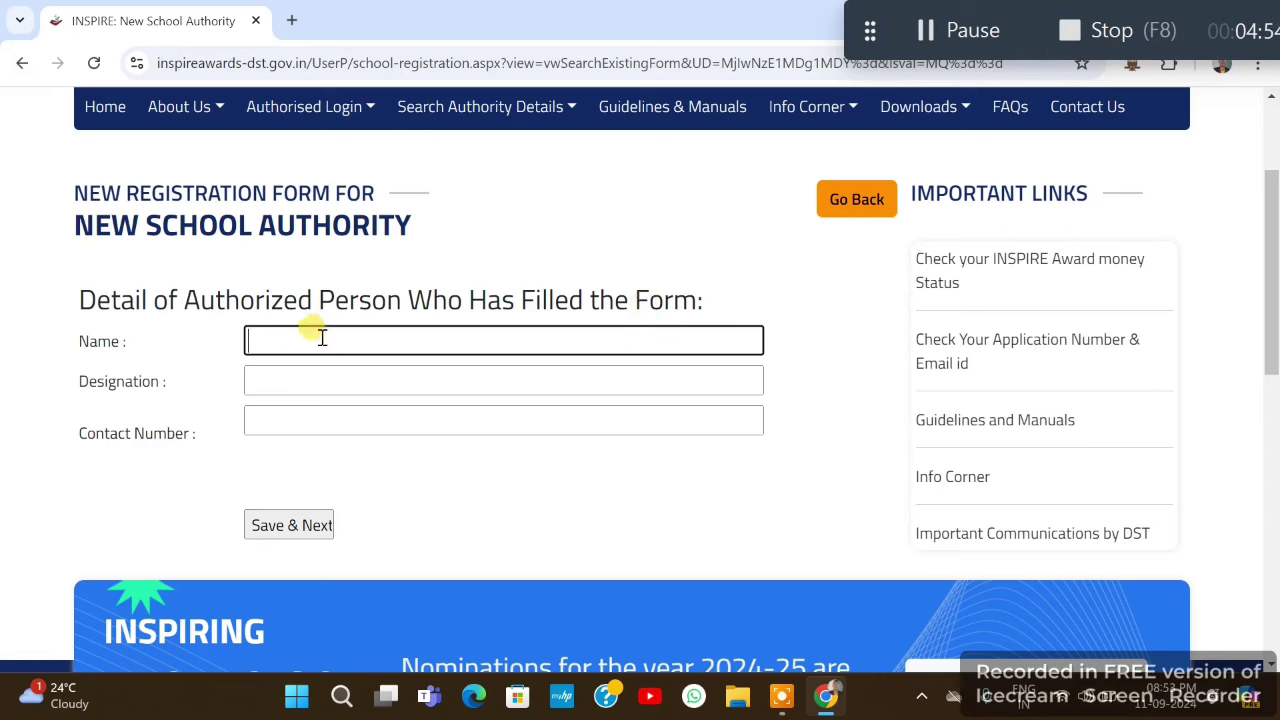
{"action": "left_click", "coordinate": [254, 382]}
{"action": "left_click", "coordinate": [276, 413]}
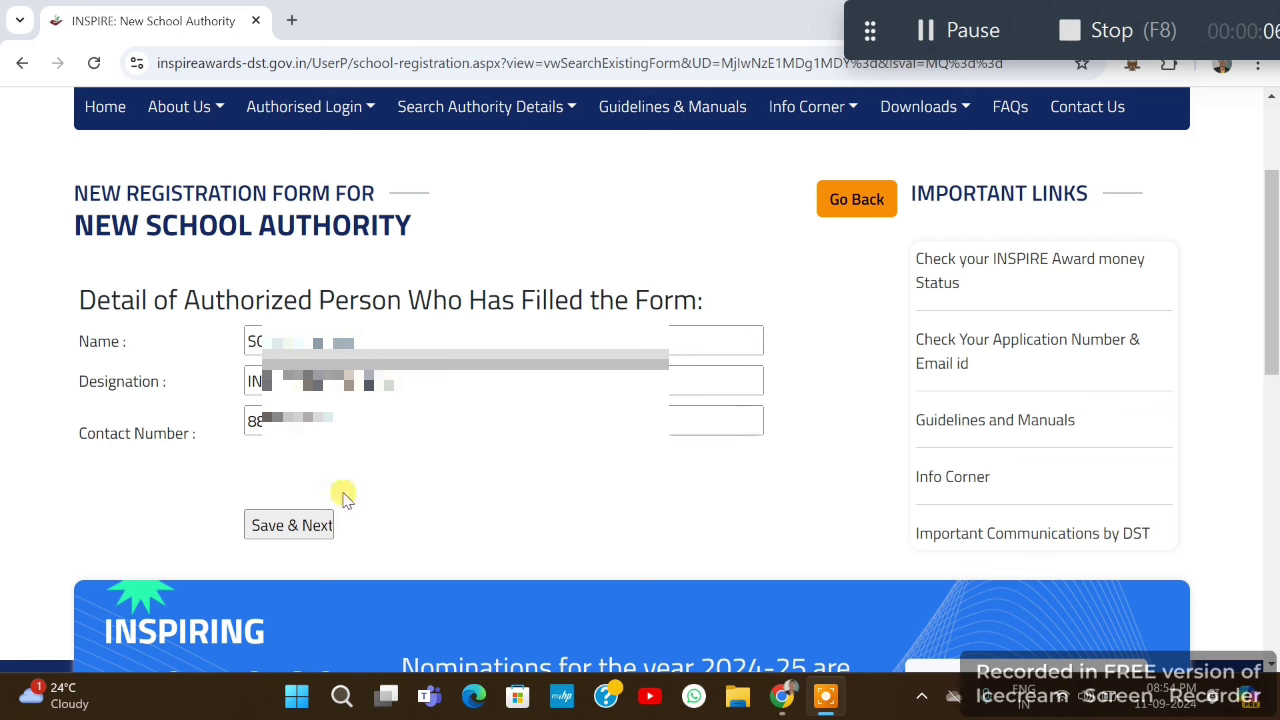
{"action": "left_click", "coordinate": [270, 528]}
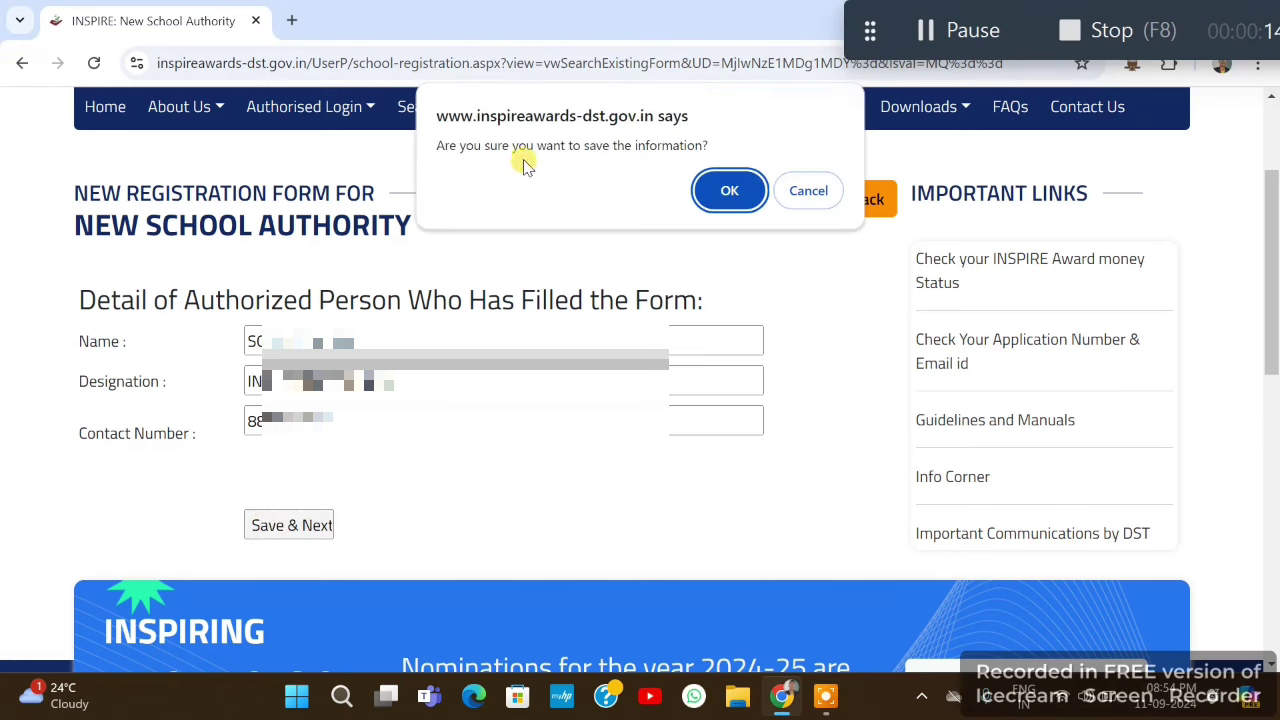
{"action": "left_click", "coordinate": [718, 198]}
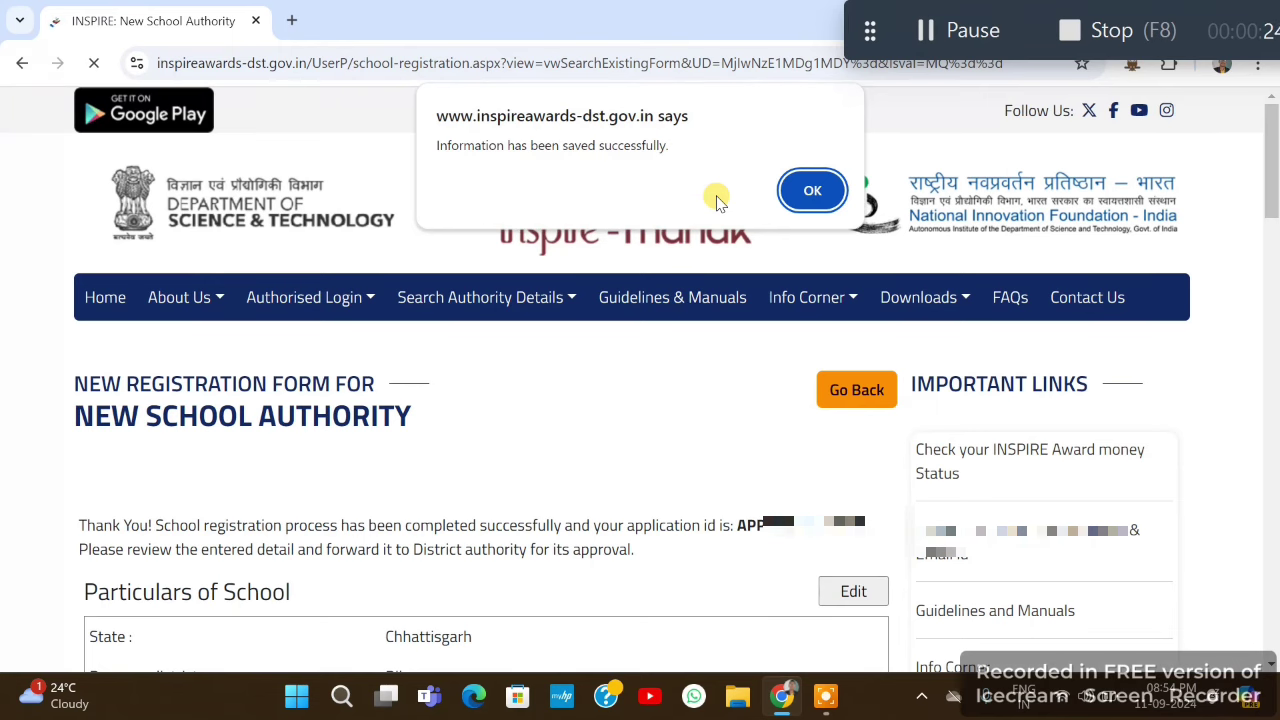
- Dismiss the saved notice and review the registration form down to the in-charge details
{"action": "left_click", "coordinate": [805, 192]}
{"action": "scroll", "coordinate": [798, 198], "scroll_direction": "down", "scroll_amount": 2}
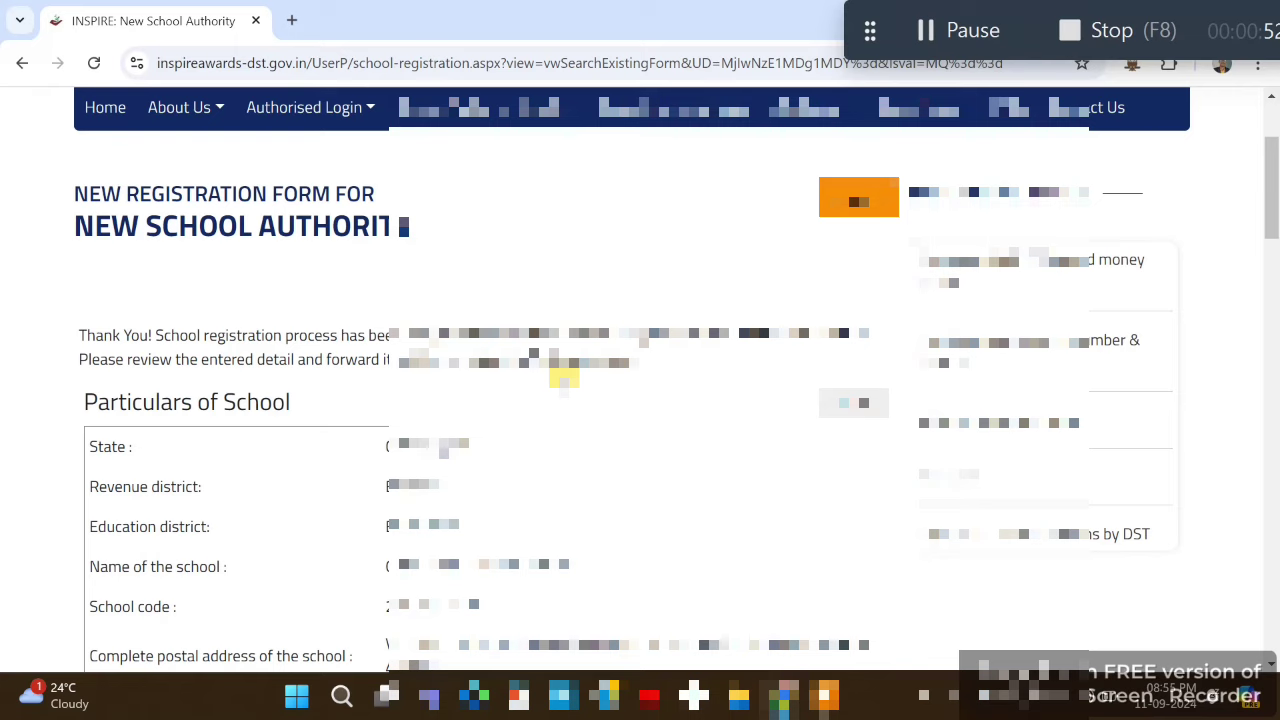
{"action": "scroll", "coordinate": [563, 378], "scroll_direction": "down", "scroll_amount": 4}
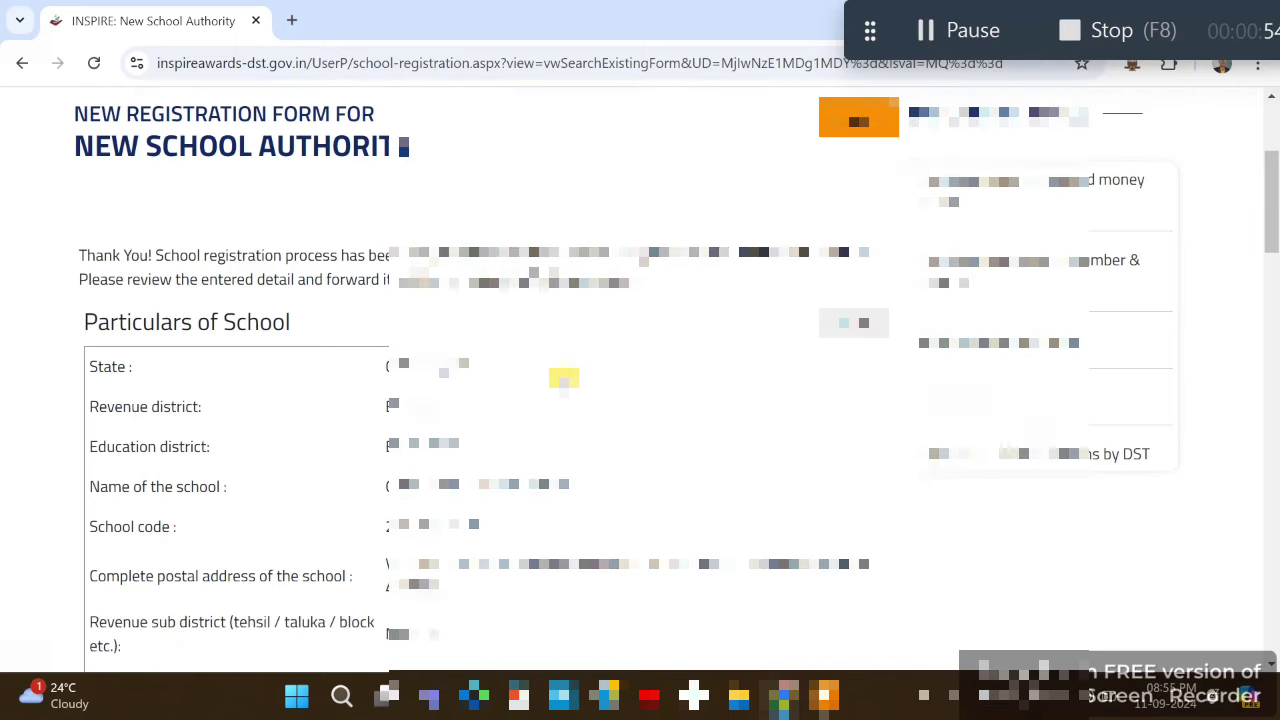
{"action": "scroll", "coordinate": [563, 378], "scroll_direction": "down", "scroll_amount": 3}
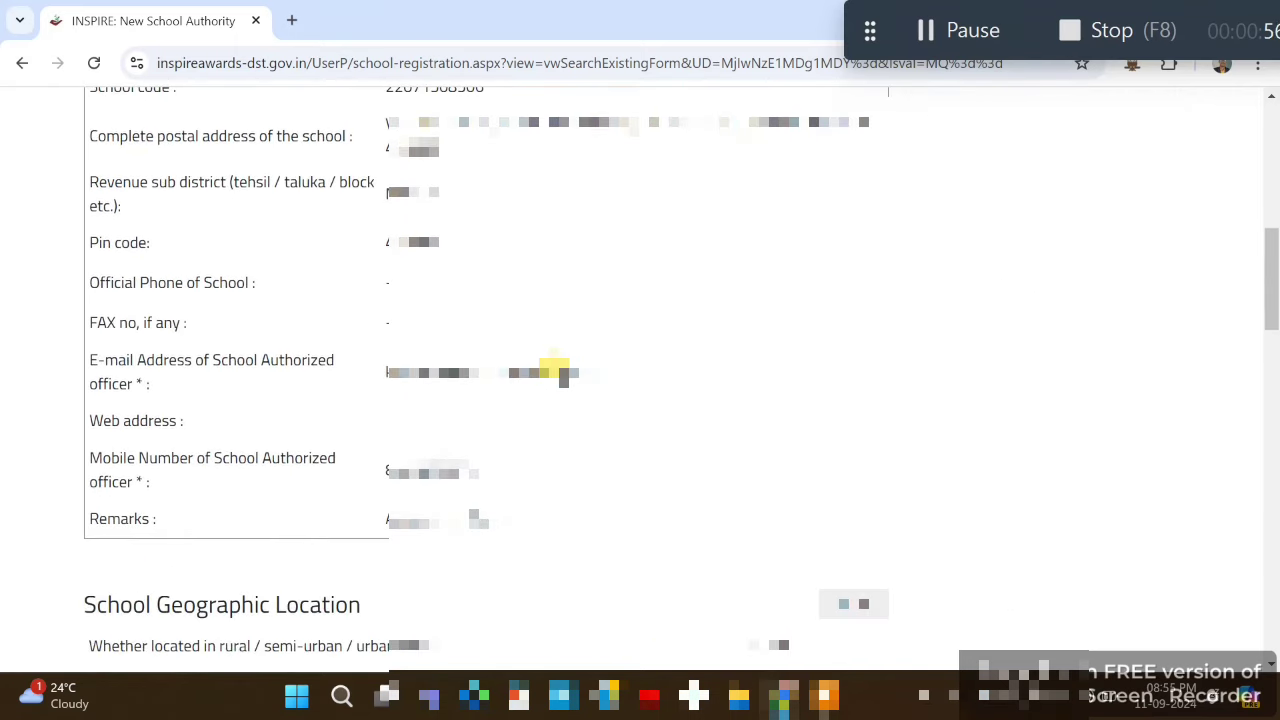
{"action": "scroll", "coordinate": [563, 378], "scroll_direction": "down", "scroll_amount": 3}
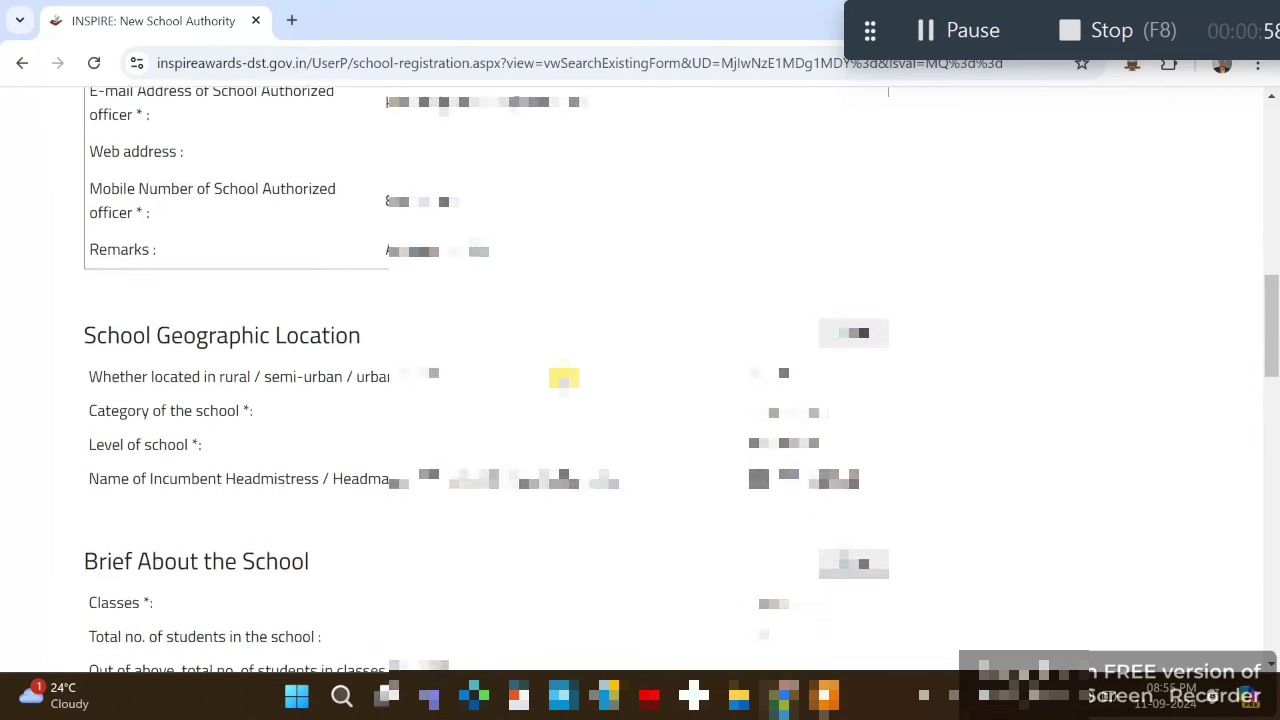
{"action": "scroll", "coordinate": [563, 378], "scroll_direction": "down", "scroll_amount": 4}
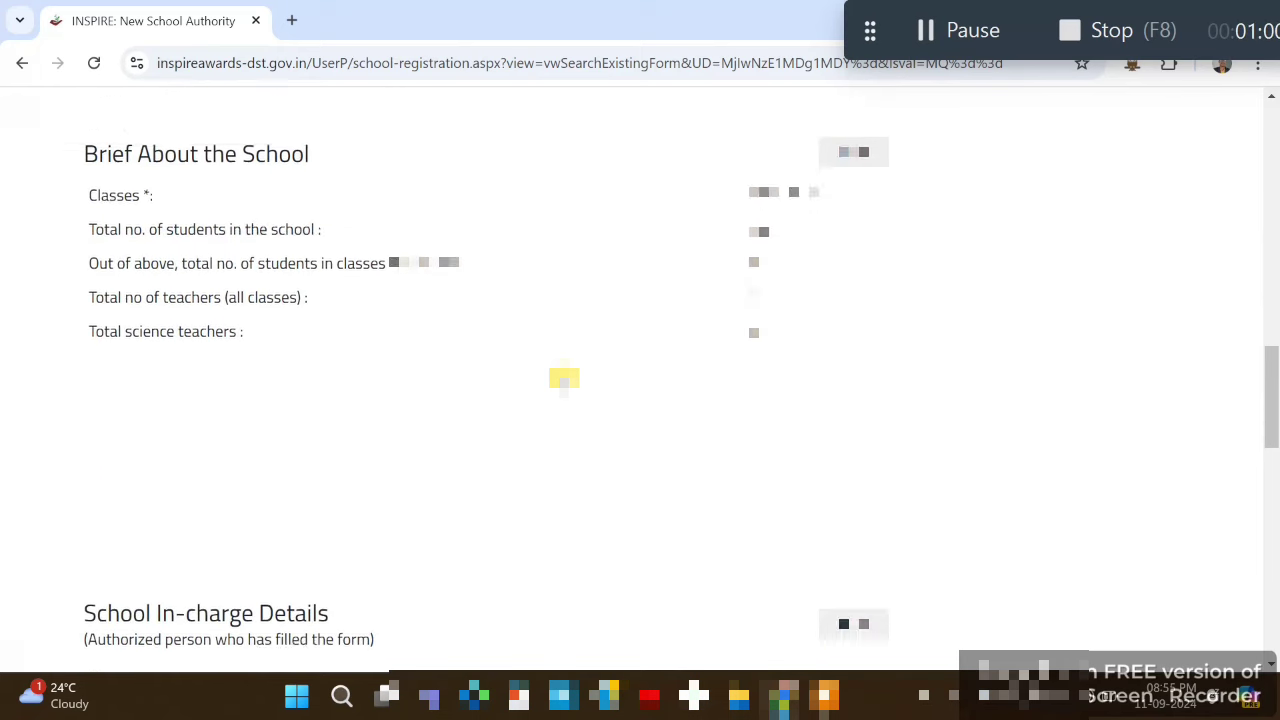
{"action": "scroll", "coordinate": [563, 378], "scroll_direction": "down", "scroll_amount": 1}
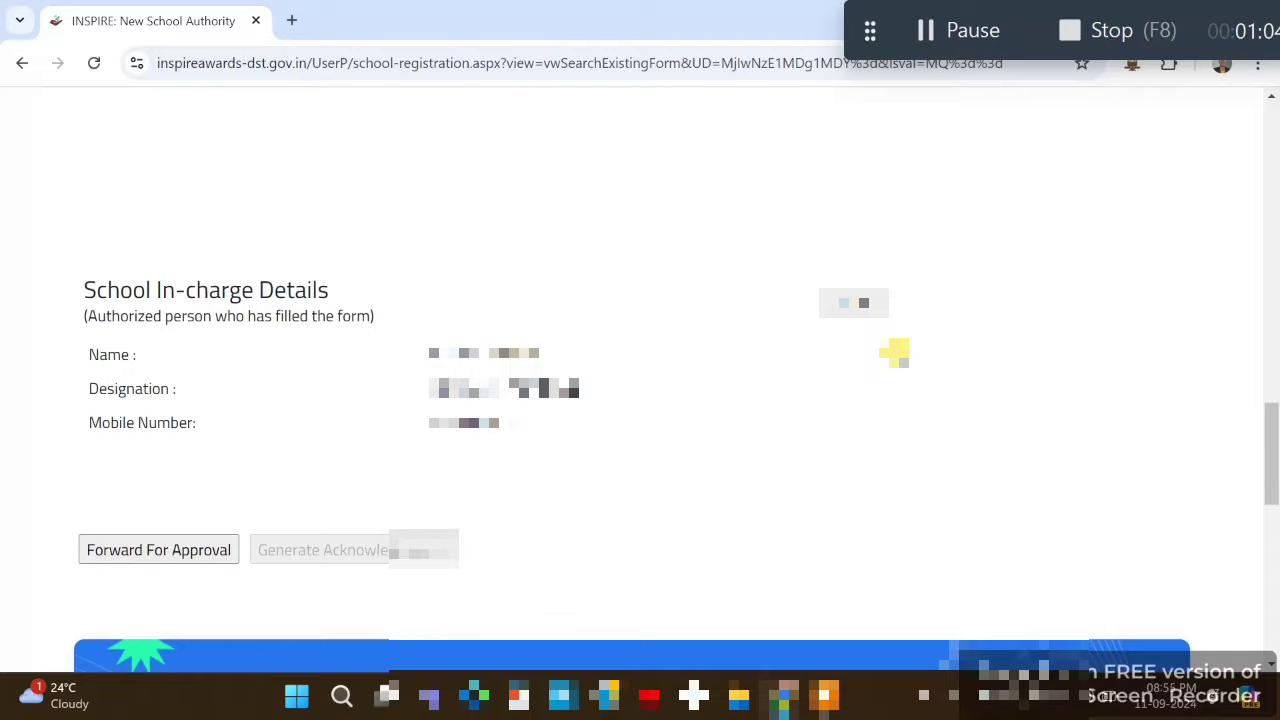
{"action": "scroll", "coordinate": [895, 352], "scroll_direction": "up", "scroll_amount": 5}
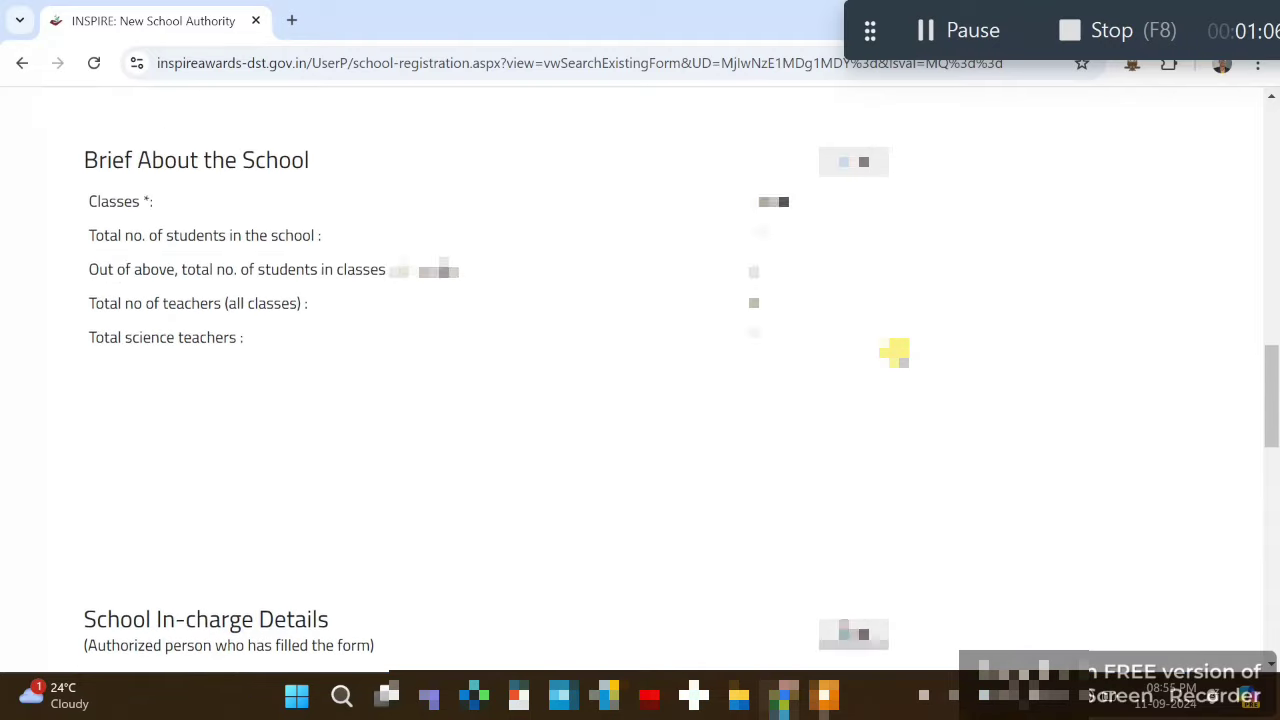
{"action": "scroll", "coordinate": [895, 352], "scroll_direction": "up", "scroll_amount": 8}
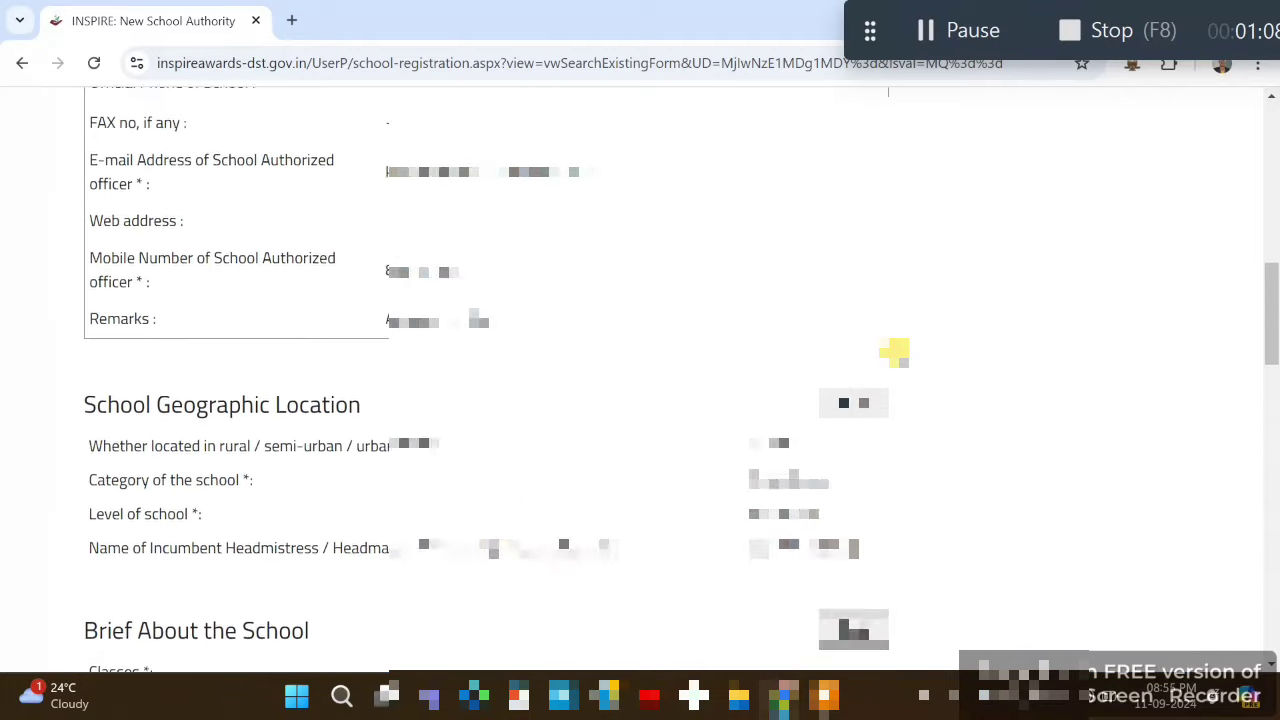
{"action": "scroll", "coordinate": [895, 352], "scroll_direction": "up", "scroll_amount": 5}
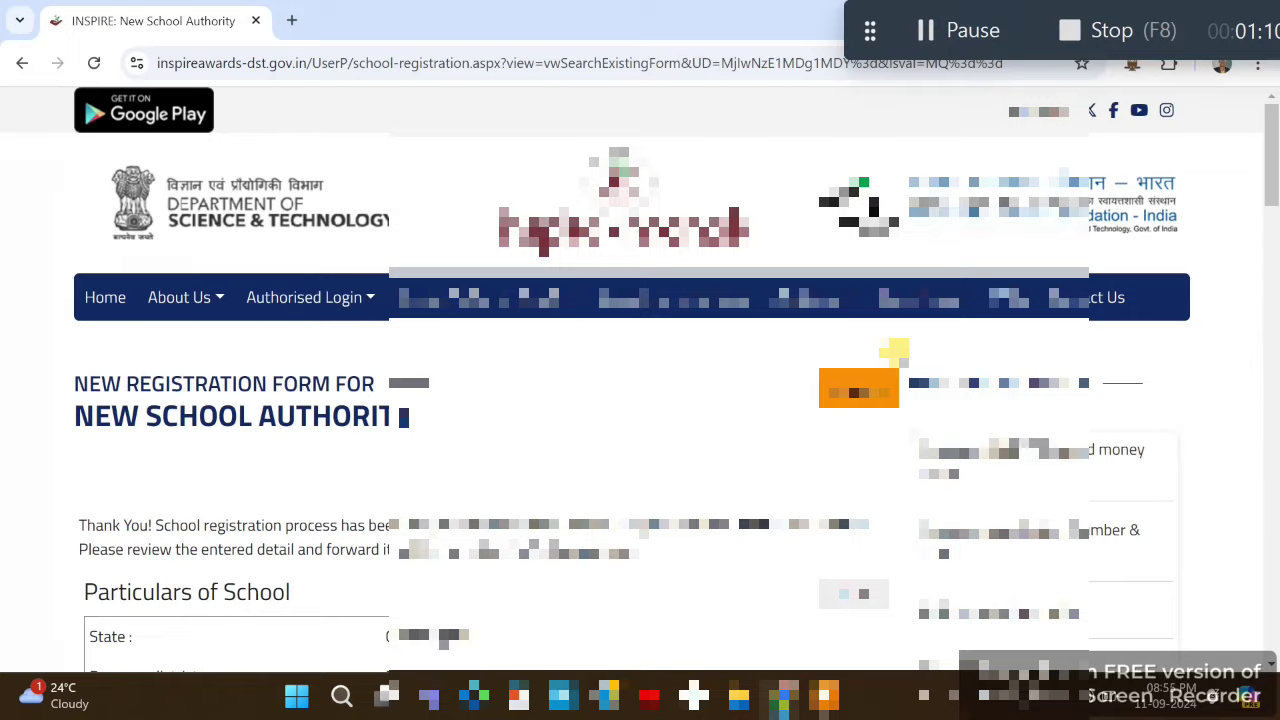
{"action": "scroll", "coordinate": [895, 352], "scroll_direction": "down", "scroll_amount": 18}
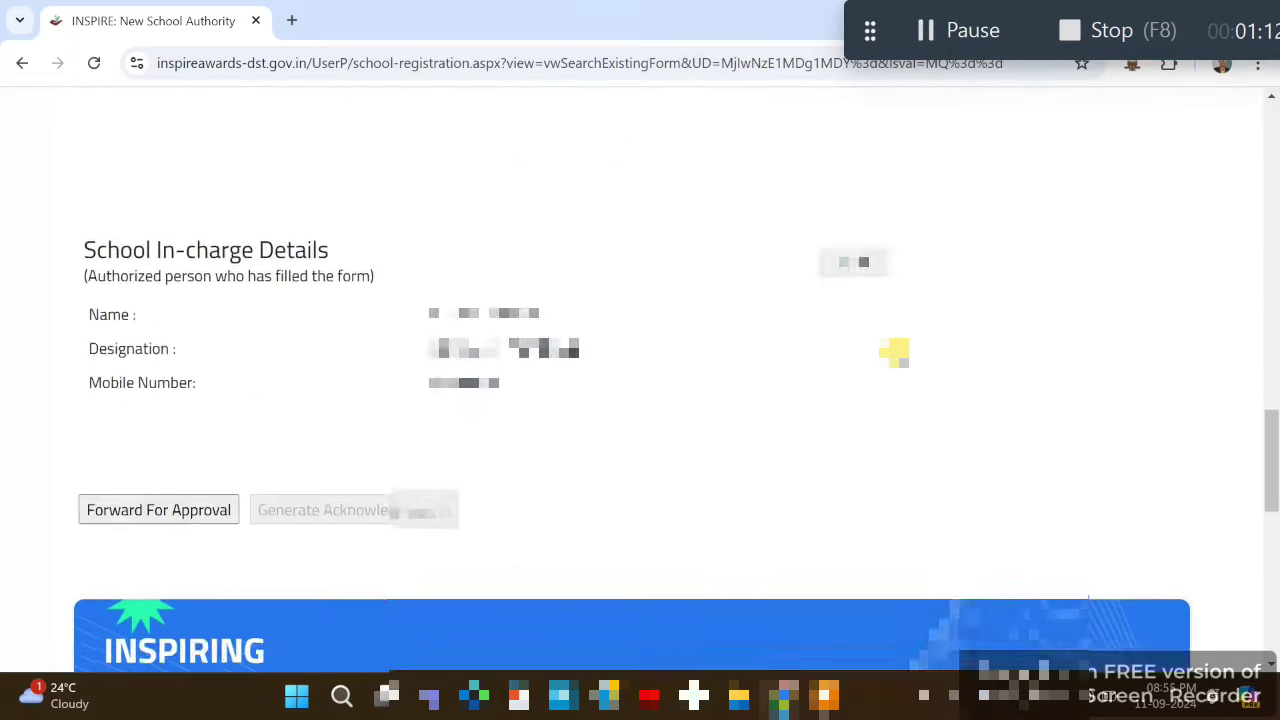
{"action": "scroll", "coordinate": [895, 352], "scroll_direction": "down", "scroll_amount": 8}
{"action": "scroll", "coordinate": [895, 350], "scroll_direction": "up", "scroll_amount": 4}
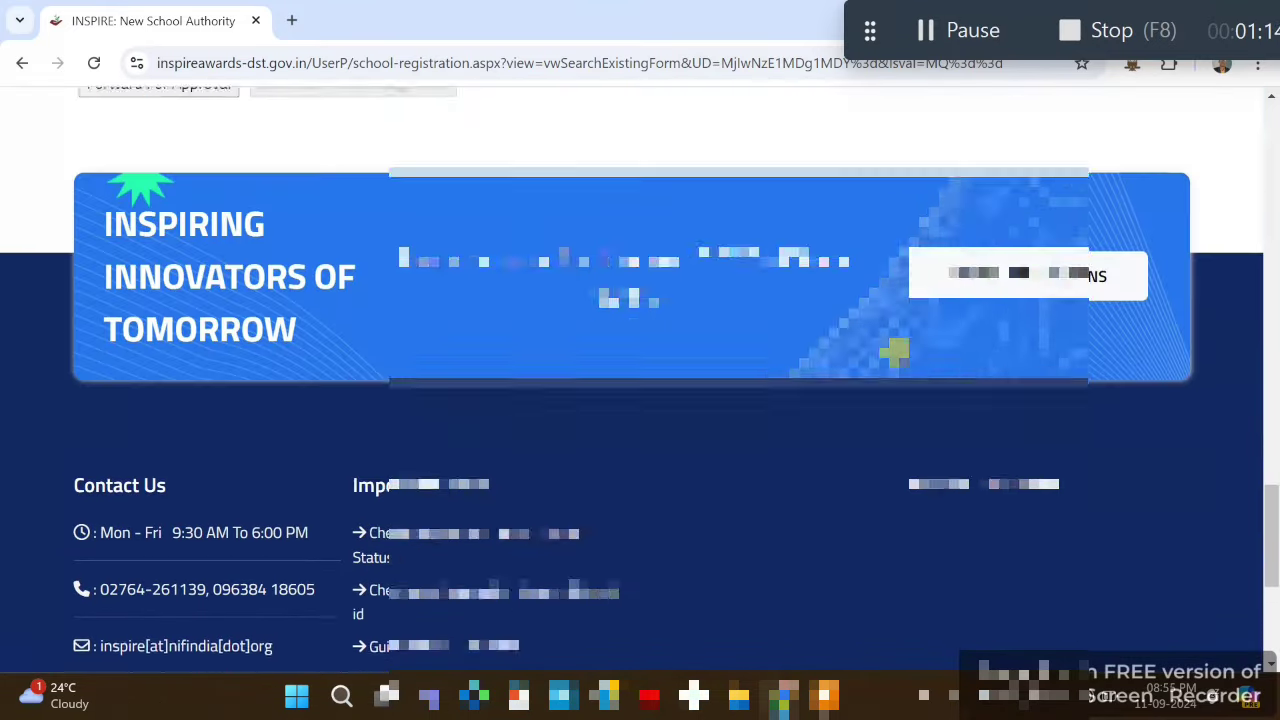
{"action": "scroll", "coordinate": [894, 351], "scroll_direction": "up", "scroll_amount": 3}
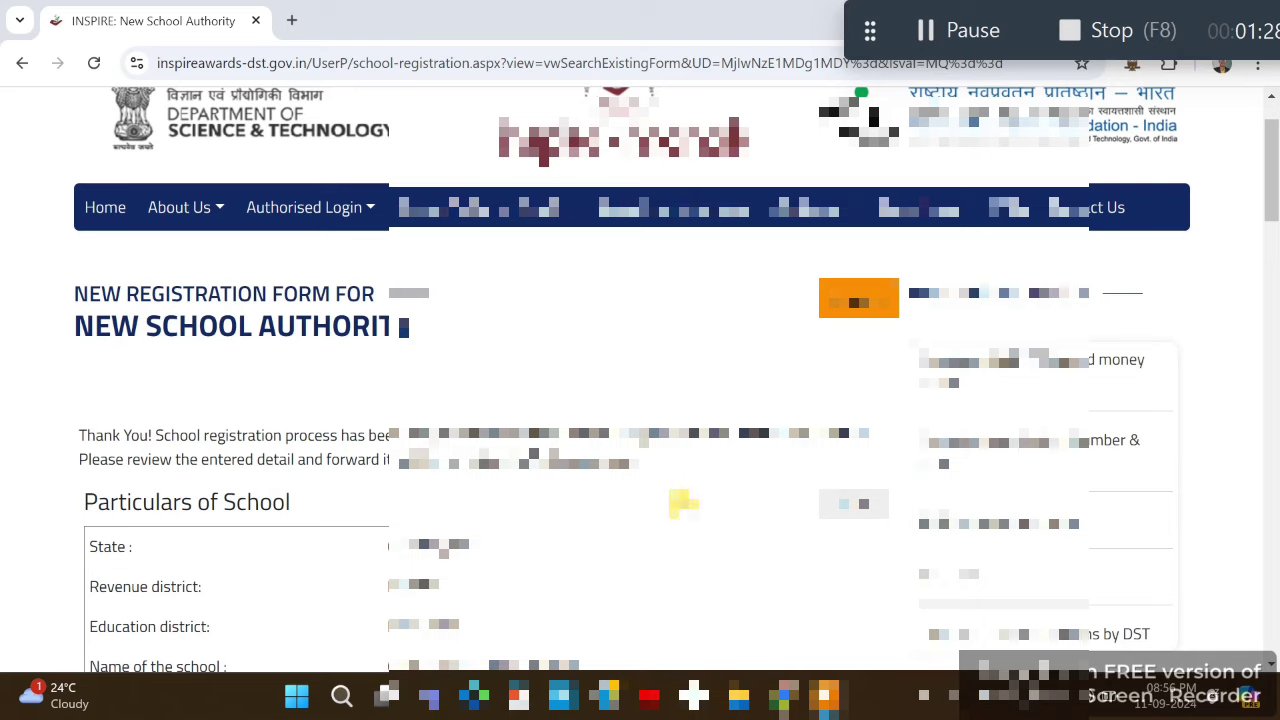
{"action": "scroll", "coordinate": [681, 503], "scroll_direction": "down", "scroll_amount": 1}
{"action": "scroll", "coordinate": [681, 503], "scroll_direction": "down", "scroll_amount": 5}
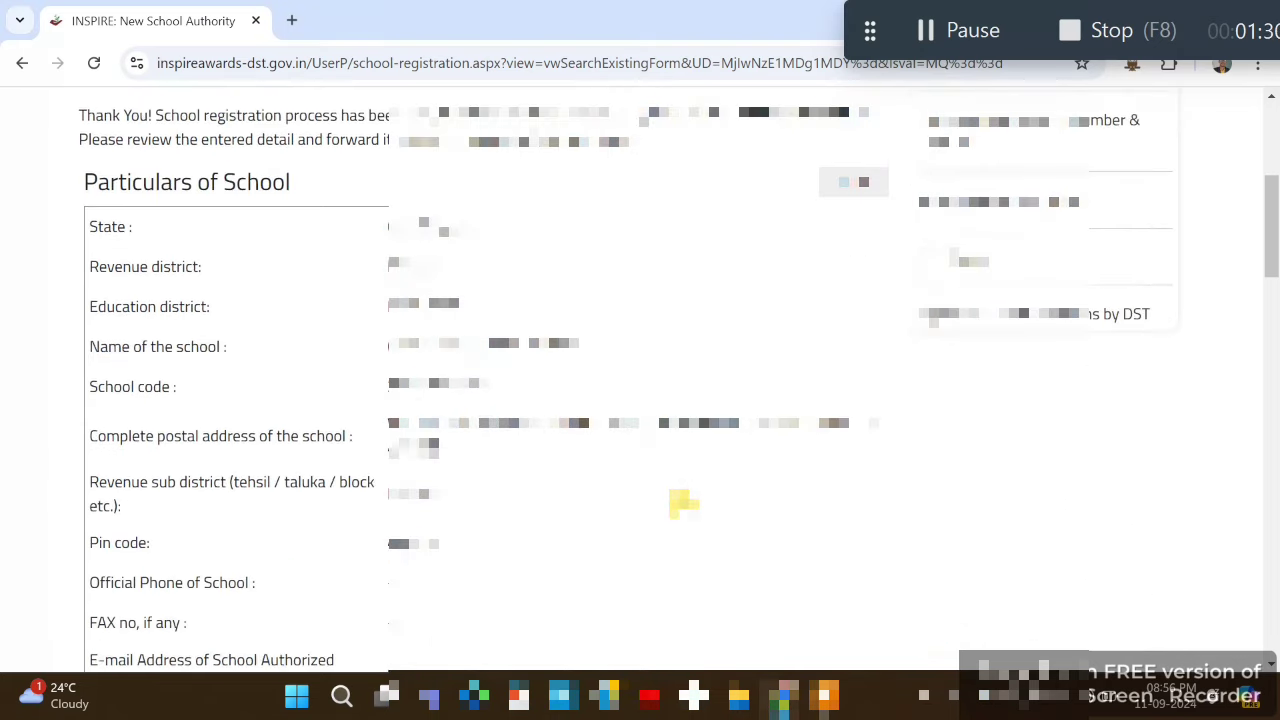
{"action": "scroll", "coordinate": [681, 503], "scroll_direction": "down", "scroll_amount": 8}
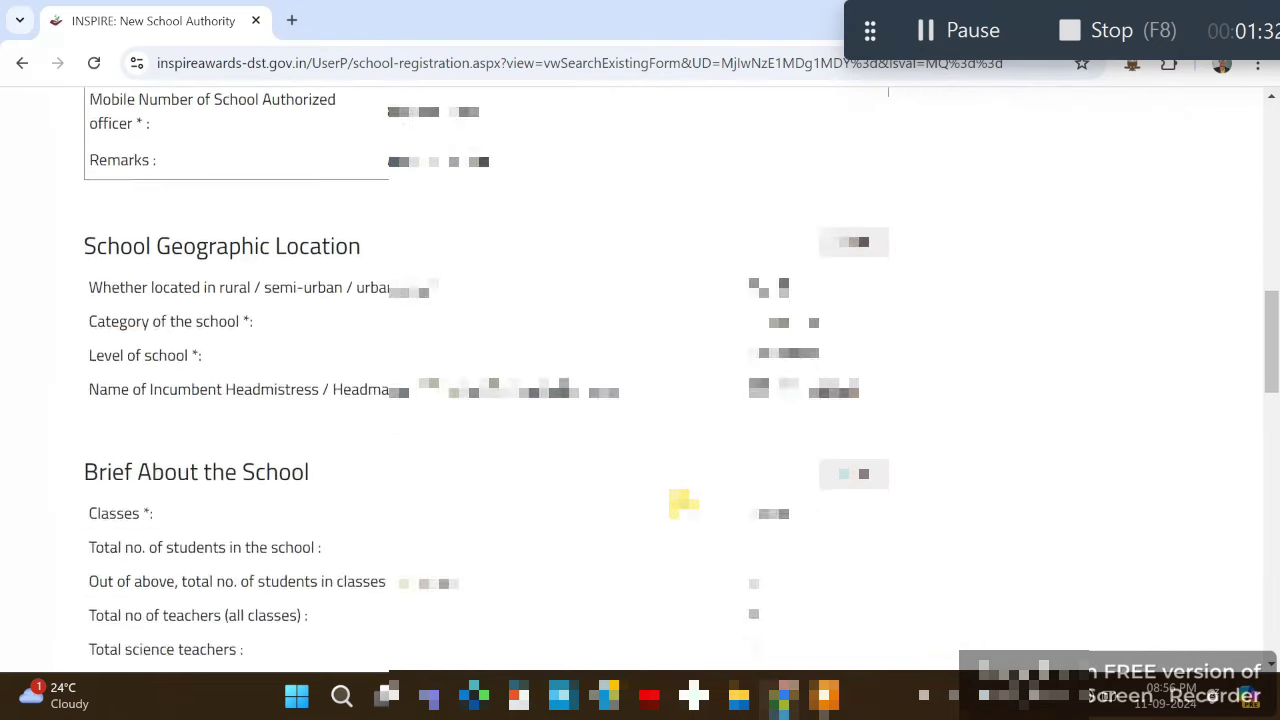
{"action": "scroll", "coordinate": [681, 503], "scroll_direction": "down", "scroll_amount": 7}
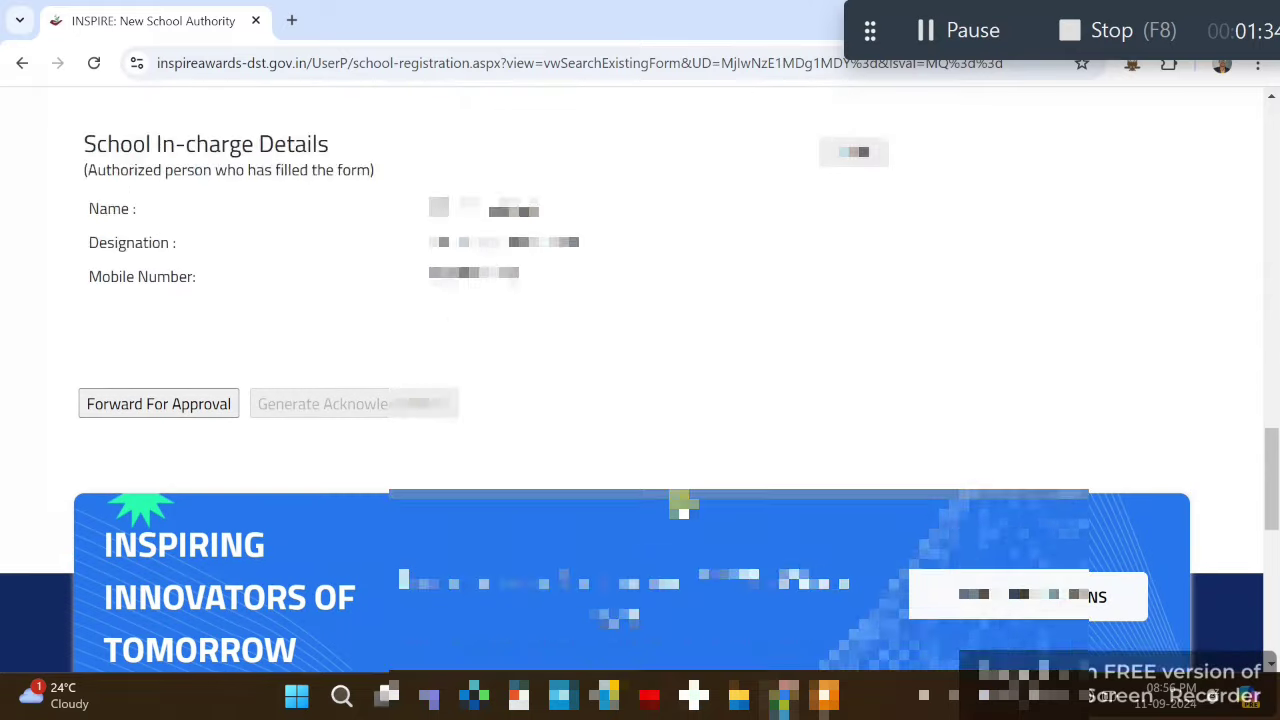
{"action": "scroll", "coordinate": [681, 503], "scroll_direction": "up", "scroll_amount": 1}
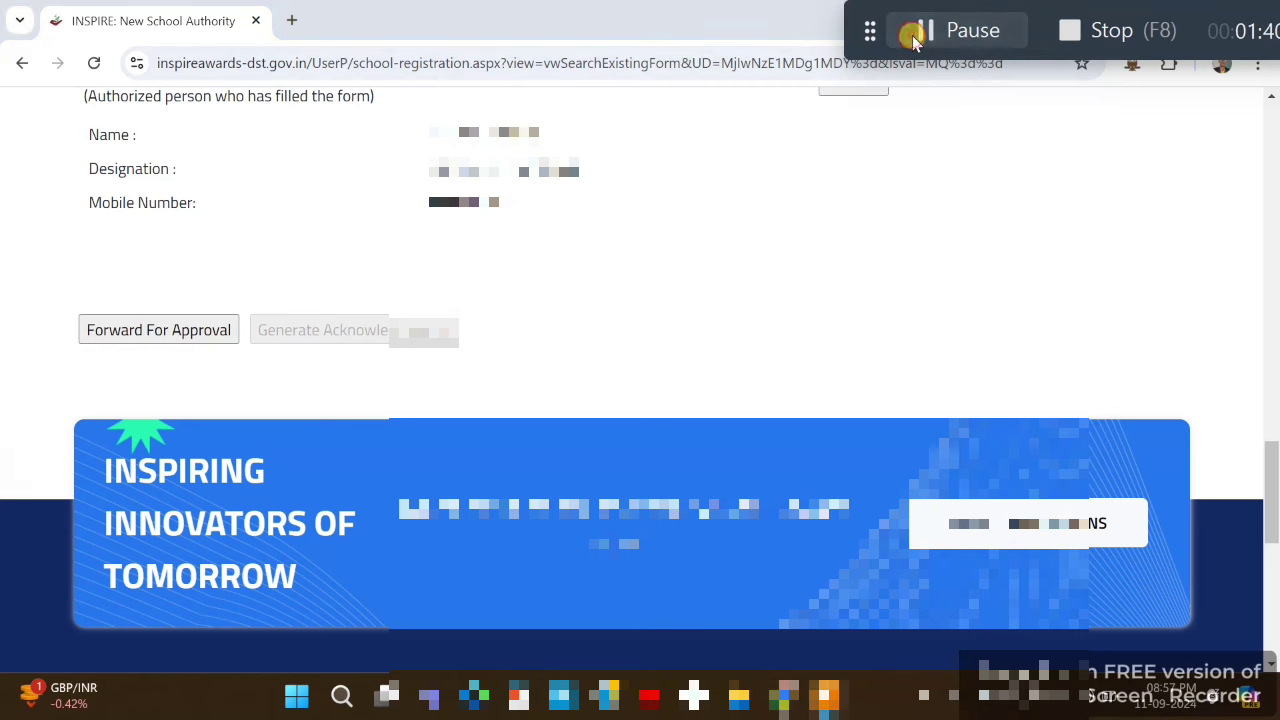
- Forward the school registration to the District Authority for approval and acknowledge the notice
{"action": "left_click", "coordinate": [193, 335]}
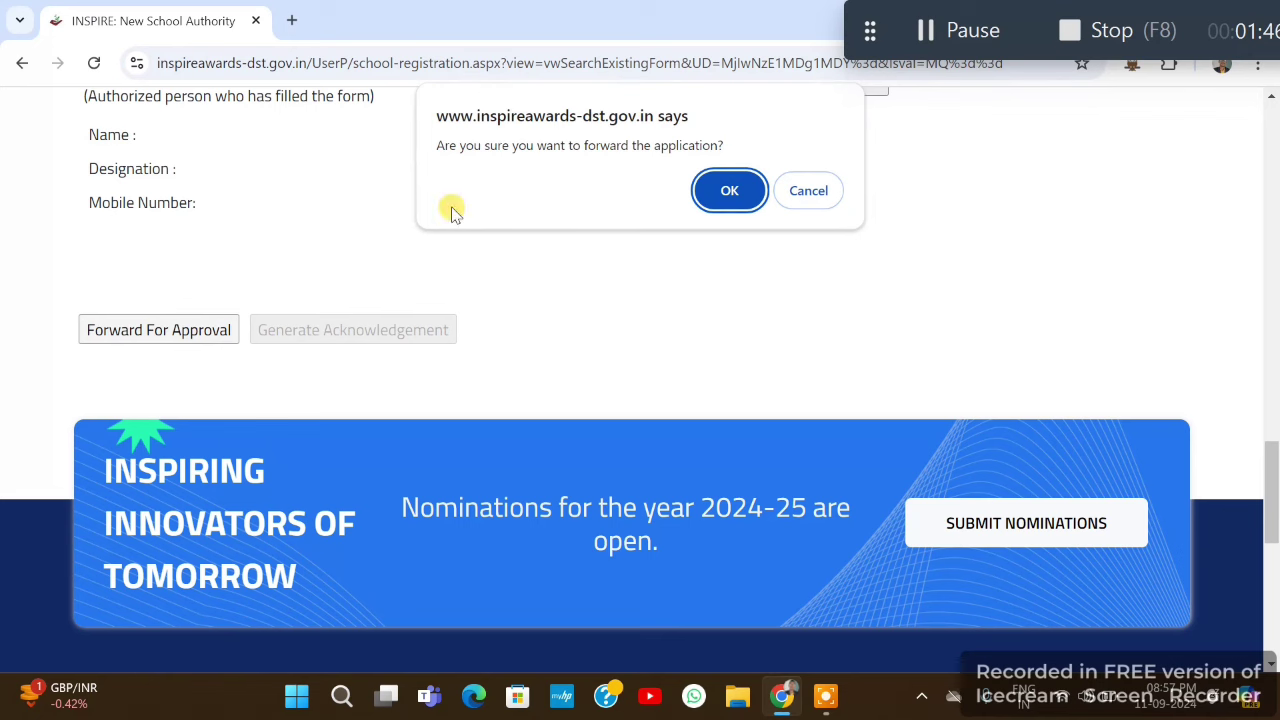
{"action": "left_click", "coordinate": [726, 194]}
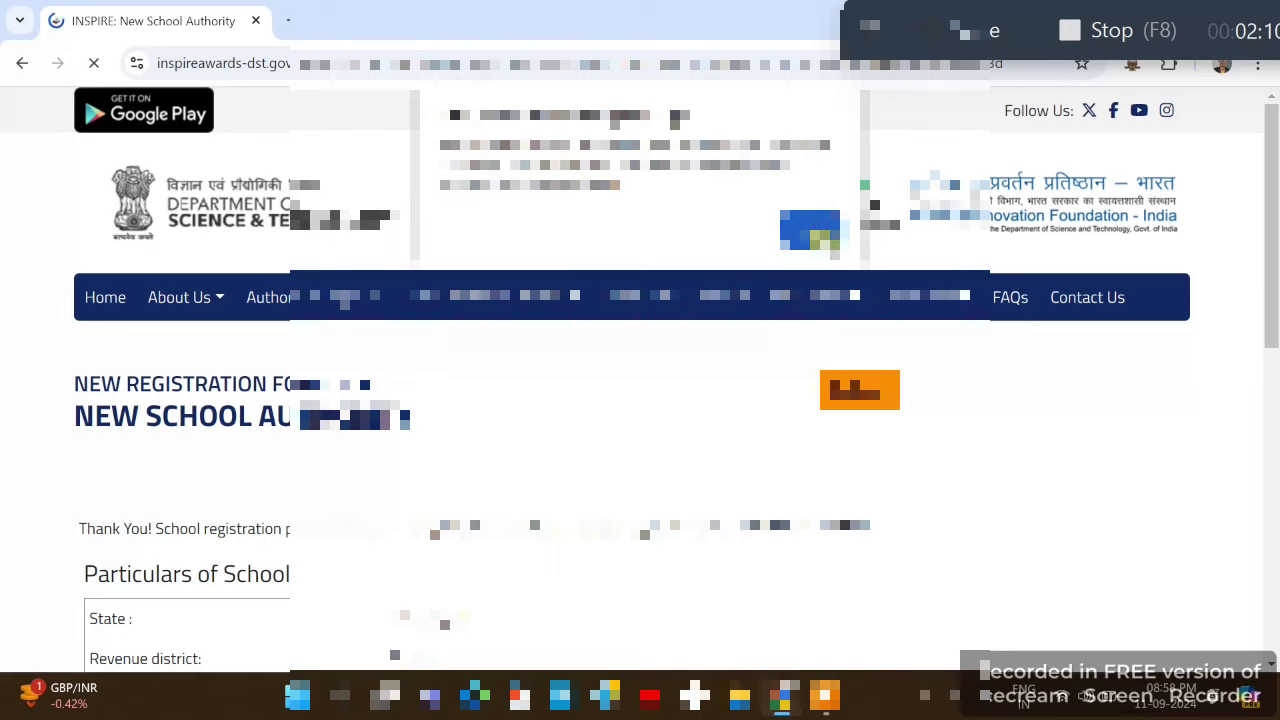
{"action": "left_click", "coordinate": [820, 238]}
{"action": "scroll", "coordinate": [825, 243], "scroll_direction": "down", "scroll_amount": 15}
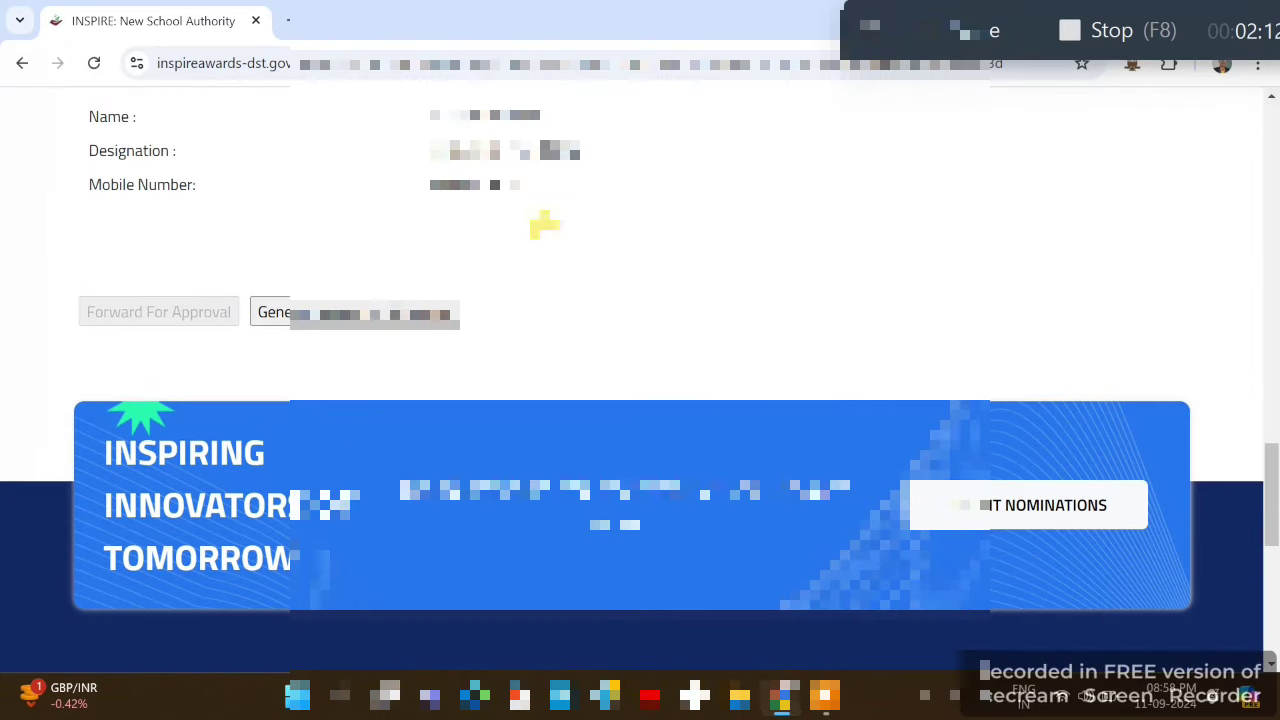
- Generate Acknowledgement.pdf and open it from the download bubble
{"action": "left_click", "coordinate": [338, 327]}
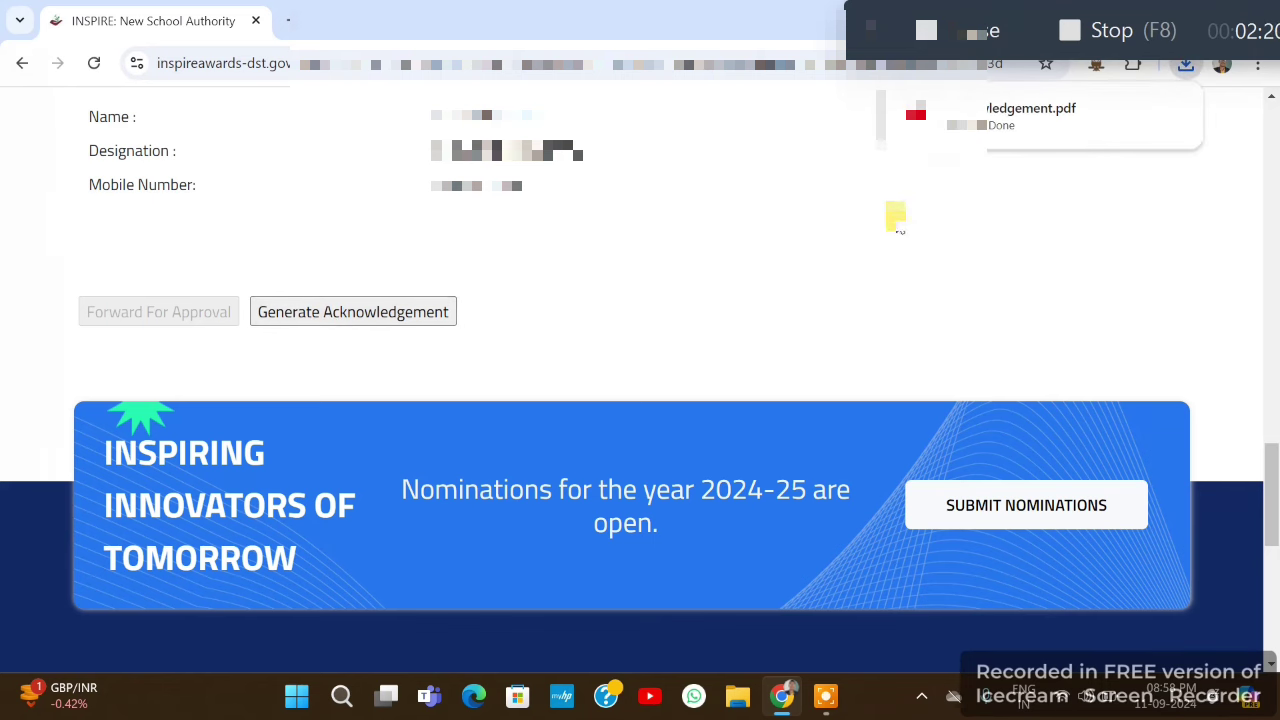
{"action": "left_click", "coordinate": [1005, 113]}
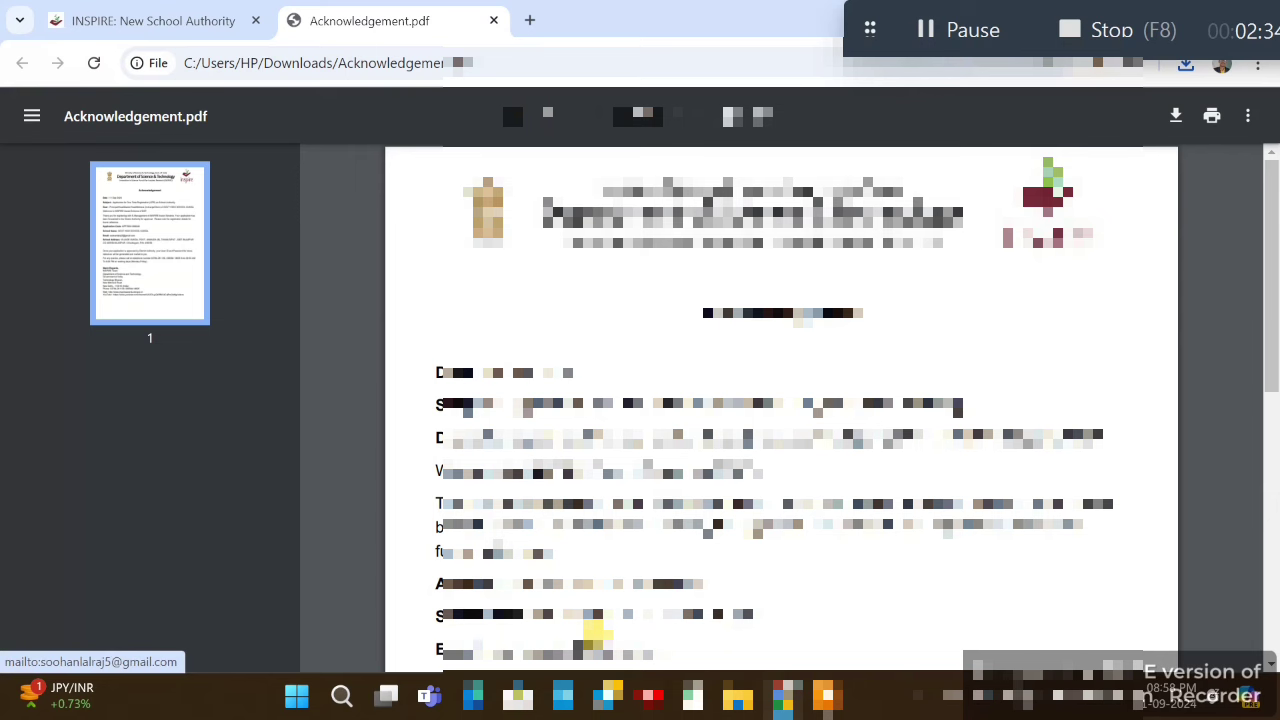
{"action": "scroll", "coordinate": [908, 628], "scroll_direction": "down", "scroll_amount": 3}
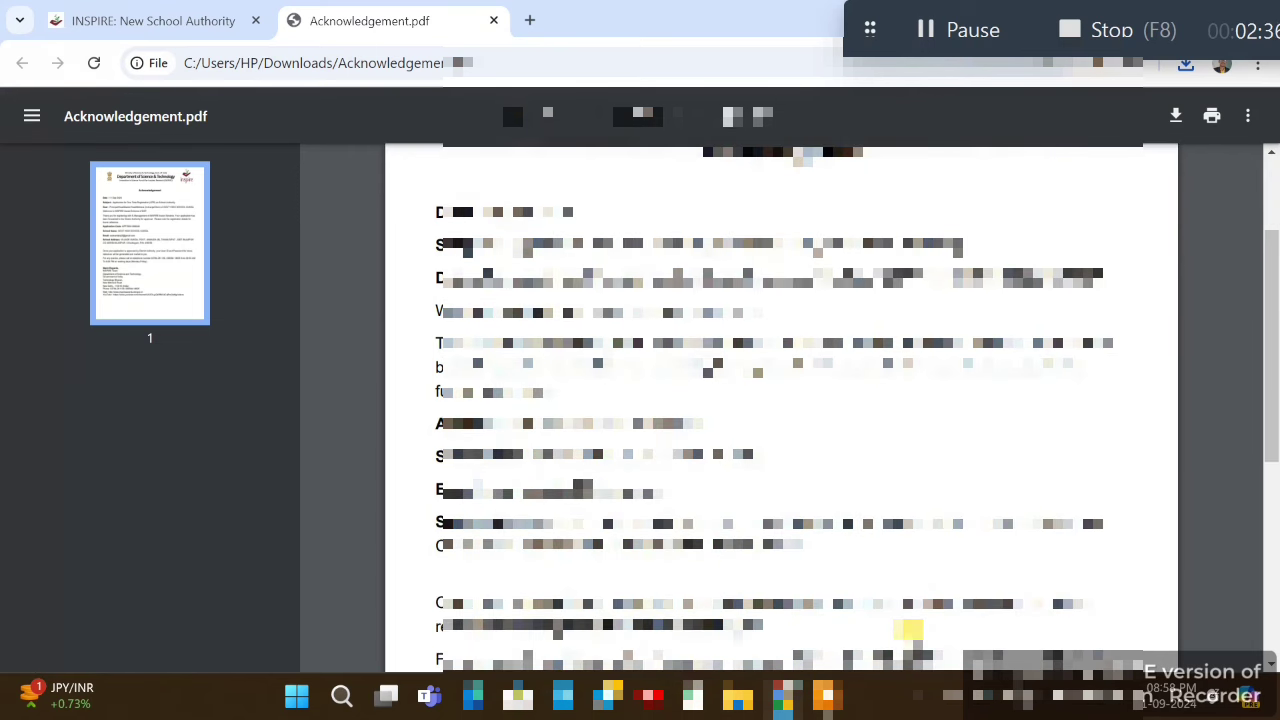
{"action": "scroll", "coordinate": [908, 628], "scroll_direction": "down", "scroll_amount": 1}
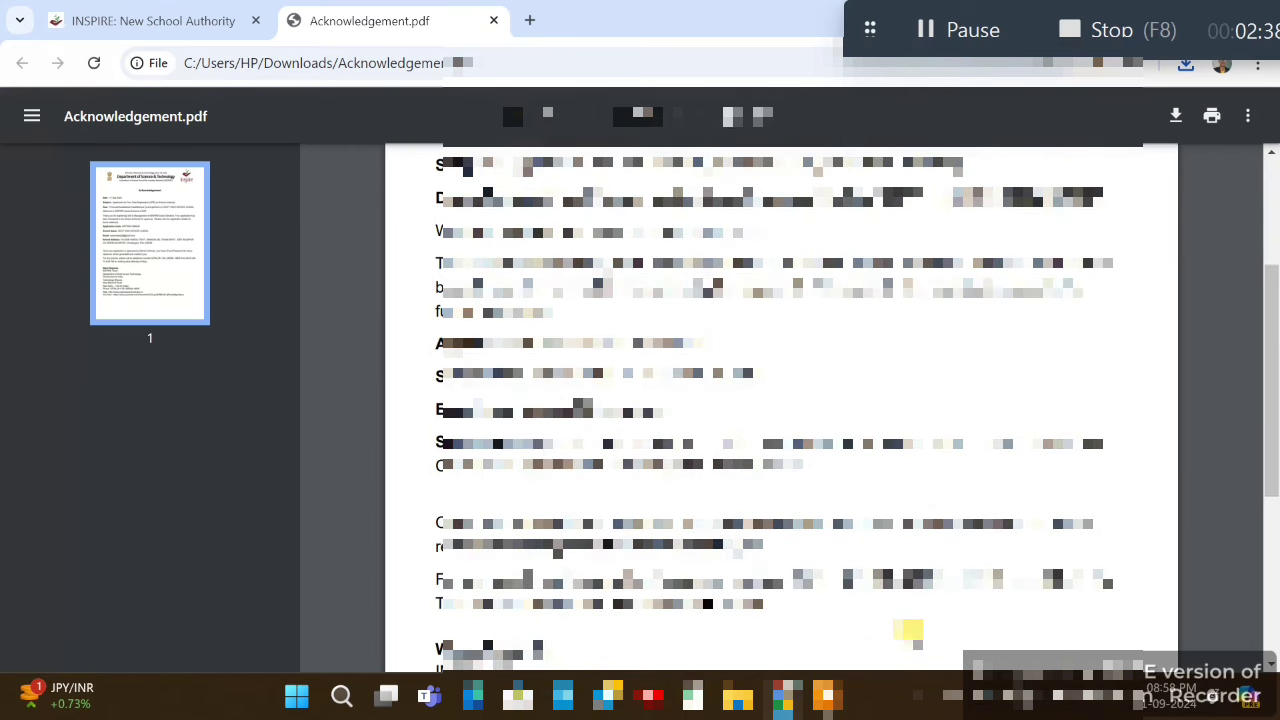